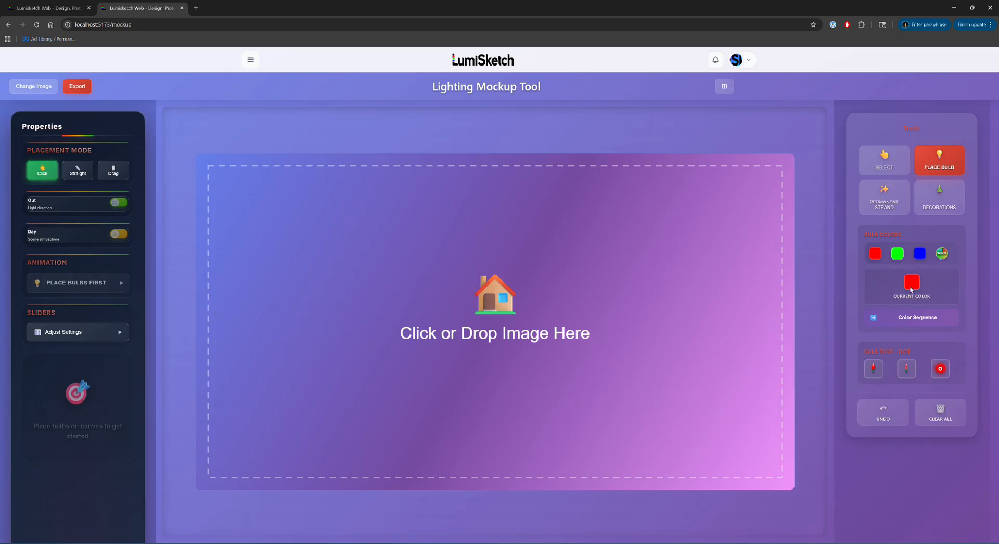
- Preview the compact ribbon layout with its Tools and Properties sections, and return to the original view
{"action": "left_click", "coordinate": [725, 86]}
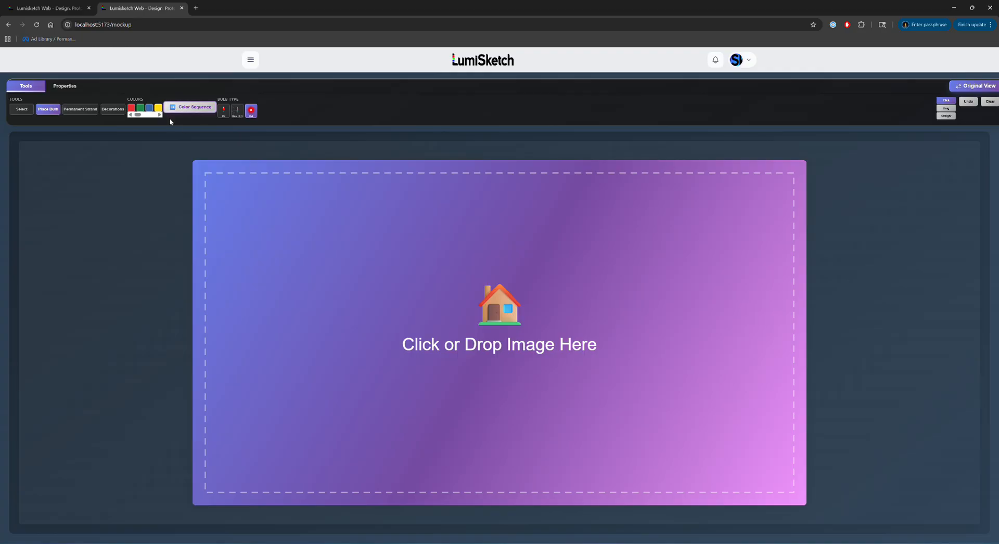
{"action": "left_click", "coordinate": [65, 86]}
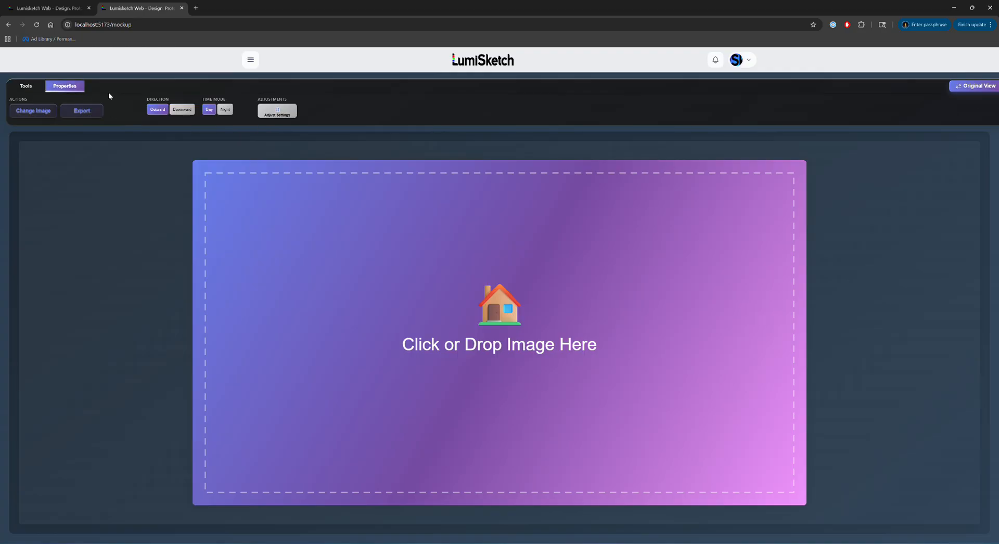
{"action": "left_click", "coordinate": [24, 88]}
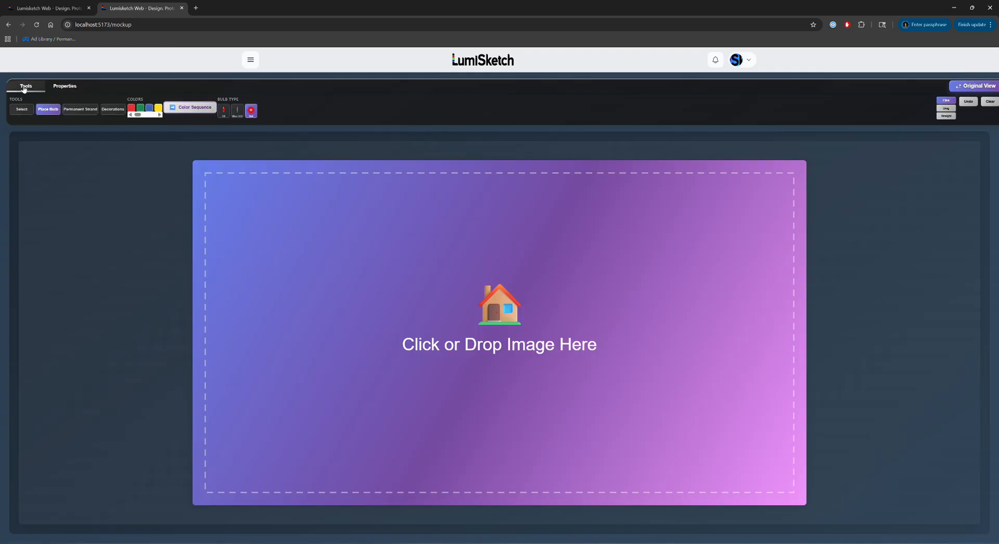
{"action": "left_click", "coordinate": [69, 88]}
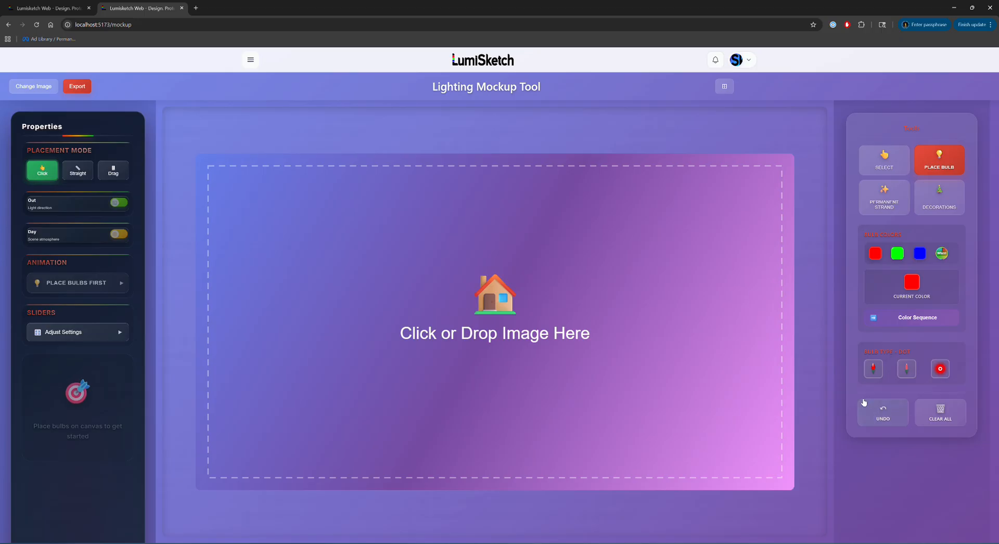
- Load the brick house photo and trace permanent light strands along the right gable's slopes and eave returns
{"action": "left_click", "coordinate": [522, 290]}
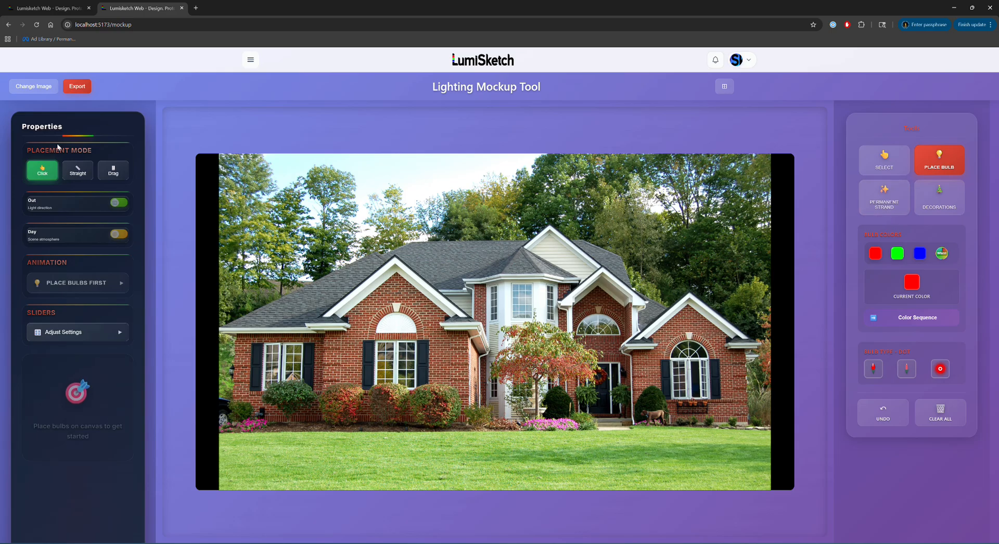
{"action": "left_click", "coordinate": [885, 197]}
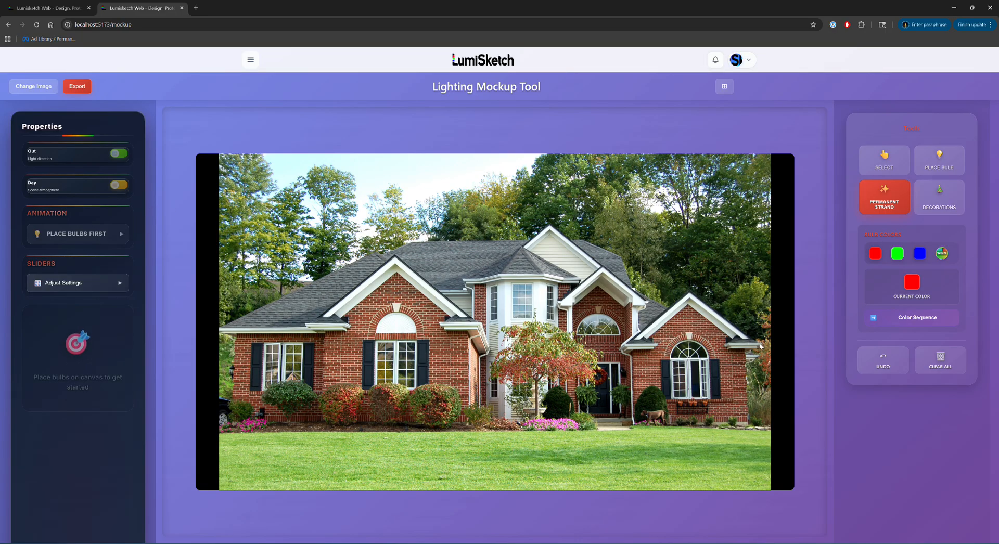
{"action": "left_click_drag", "start_coordinate": [761, 346], "coordinate": [729, 344]}
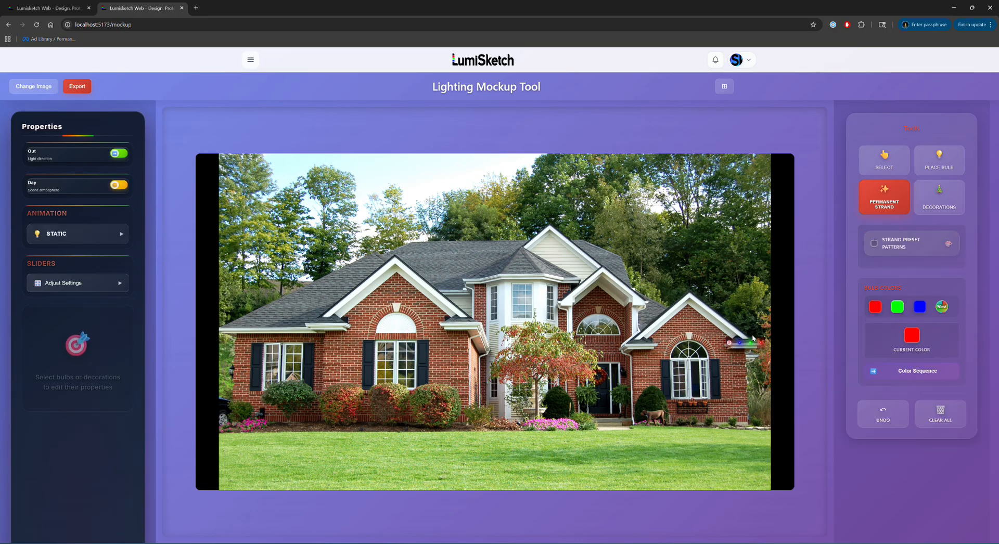
{"action": "left_click", "coordinate": [746, 339]}
{"action": "left_click", "coordinate": [691, 297]}
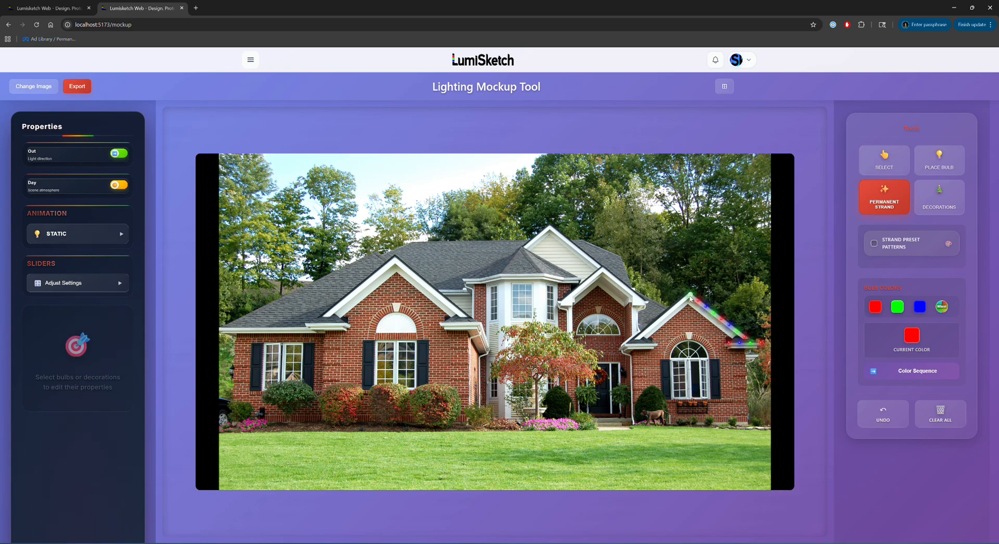
{"action": "left_click", "coordinate": [639, 337]}
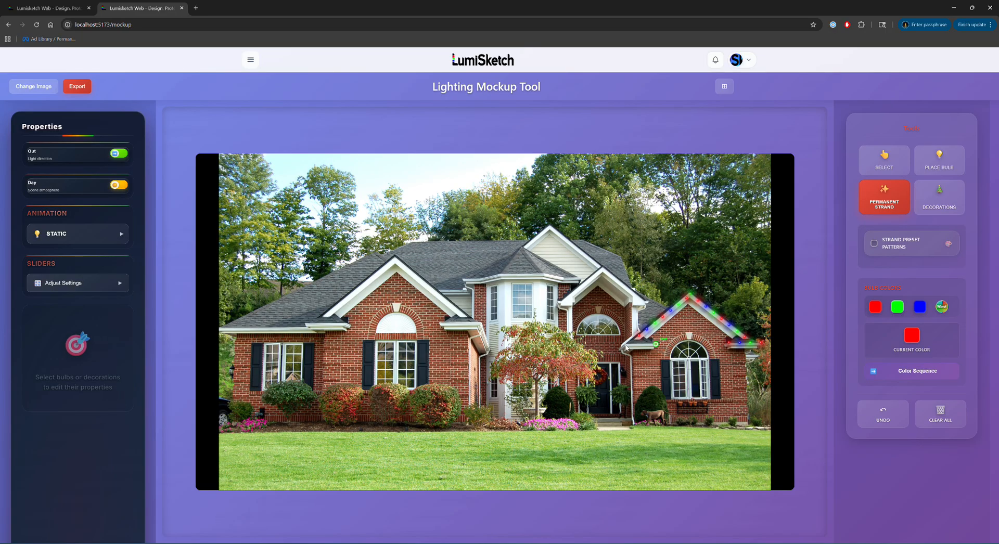
{"action": "left_click", "coordinate": [625, 346]}
{"action": "left_click", "coordinate": [620, 349]}
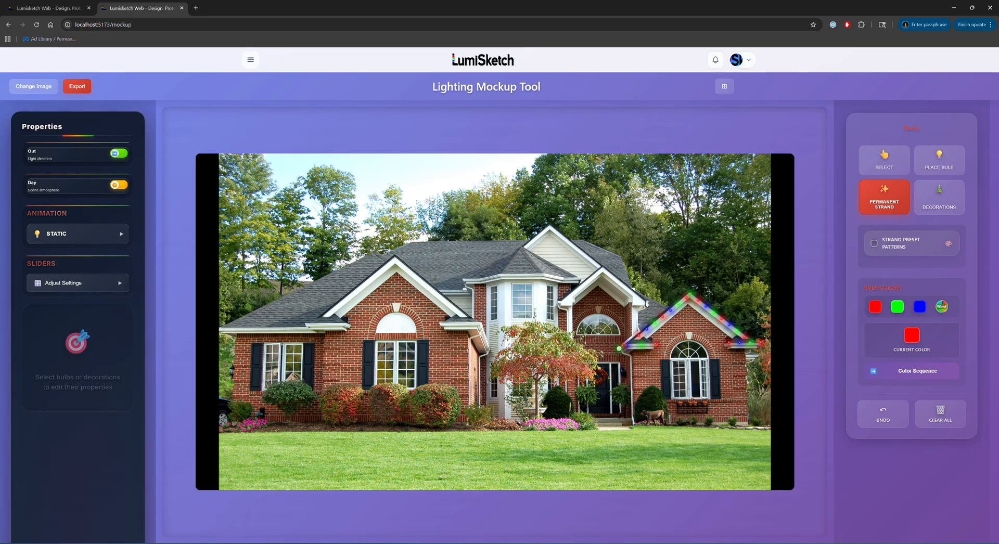
- Trace permanent light strands along both roof slopes of the gable above the front entry
{"action": "left_click", "coordinate": [603, 268]}
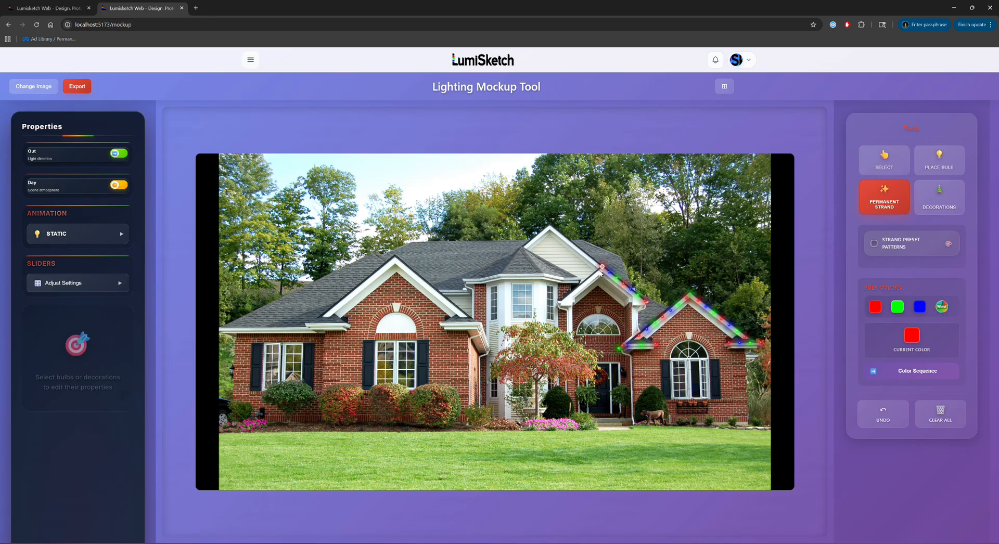
{"action": "left_click", "coordinate": [601, 271]}
{"action": "left_click", "coordinate": [562, 301]}
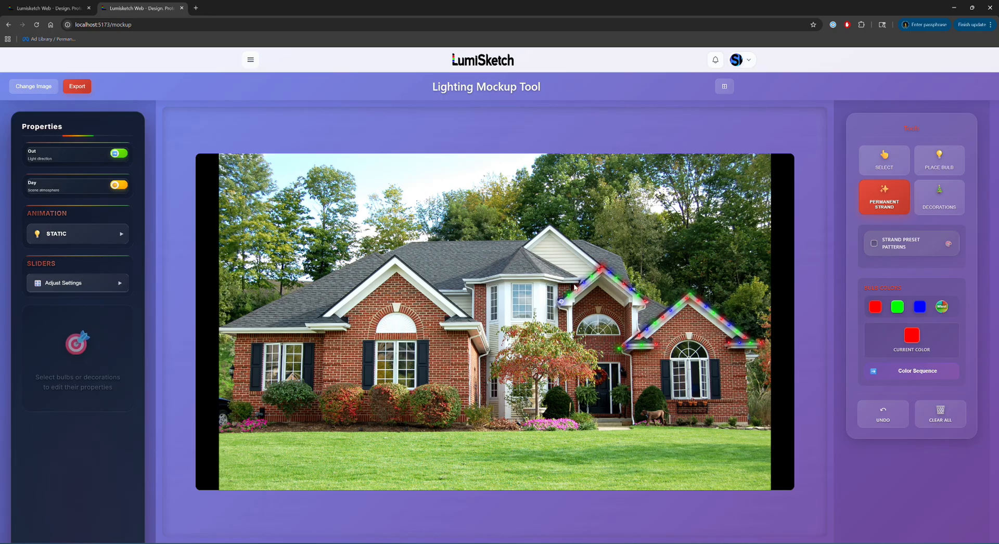
- Trace permanent light strands along both slopes of the upper white gable, undoing and redrawing the short left slope
{"action": "left_click", "coordinate": [598, 266]}
{"action": "left_click", "coordinate": [550, 228]}
{"action": "left_click", "coordinate": [526, 249]}
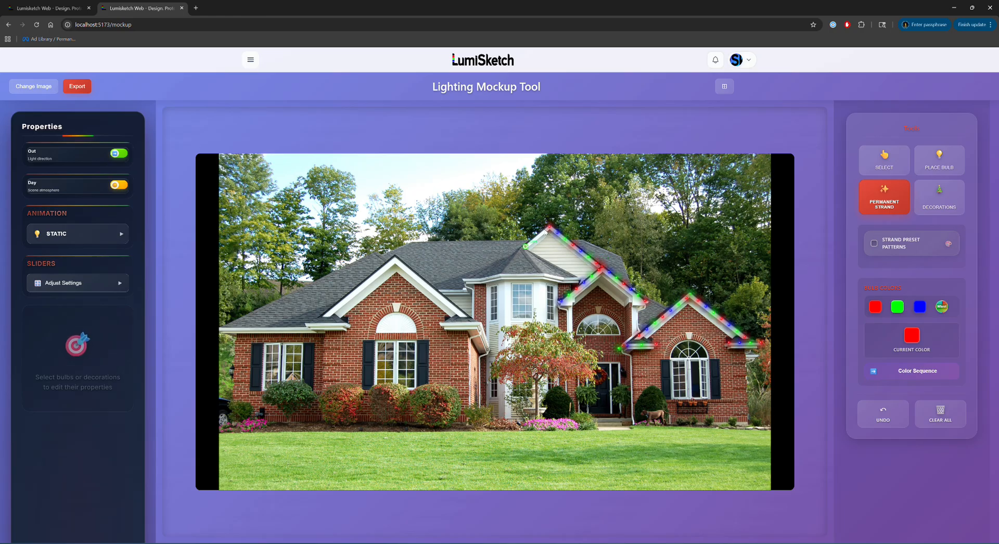
{"action": "left_click", "coordinate": [883, 414]}
{"action": "left_click", "coordinate": [546, 232]}
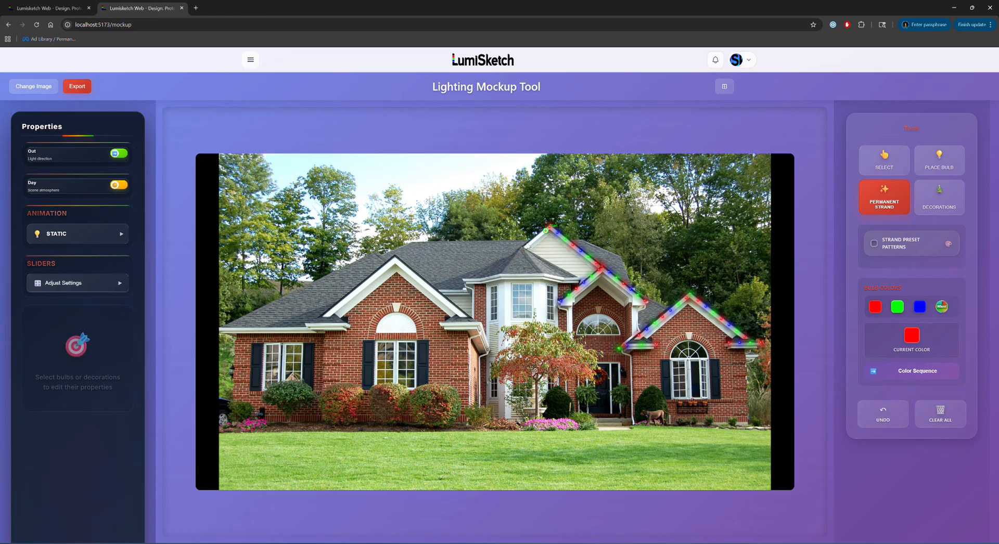
{"action": "left_click", "coordinate": [527, 248]}
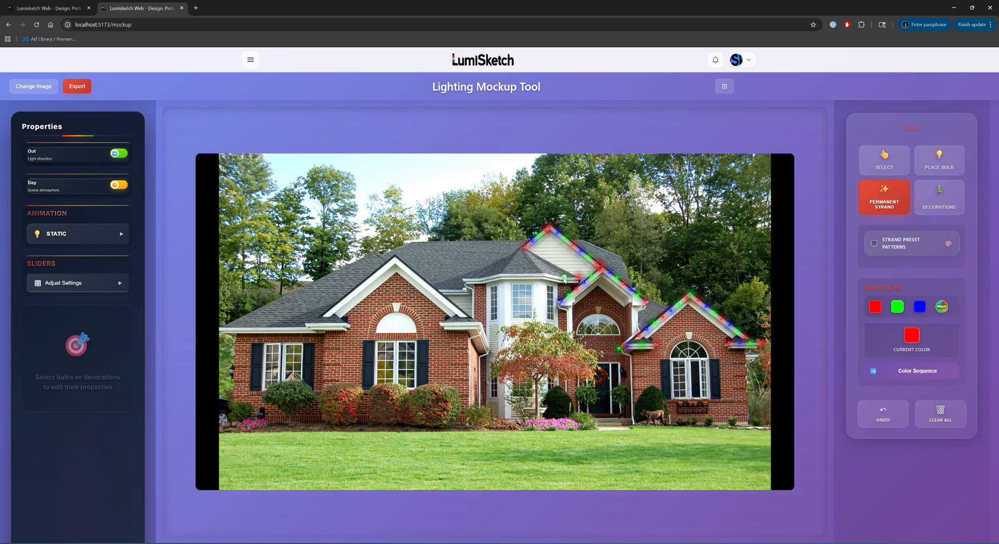
- Run permanent light strands around the turret's eave and along the short lower eave to its left
{"action": "left_click", "coordinate": [543, 275]}
{"action": "left_click", "coordinate": [542, 275]}
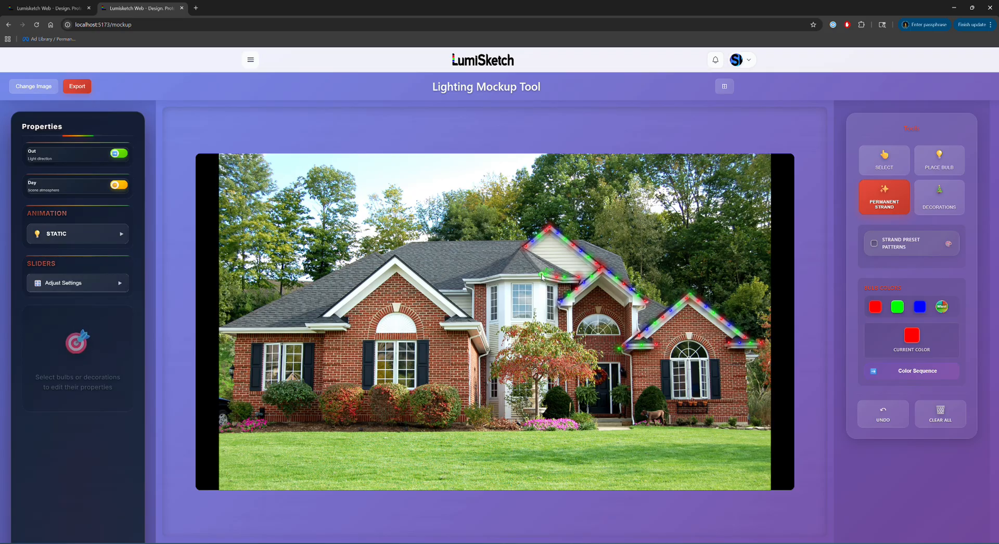
{"action": "left_click", "coordinate": [502, 274]}
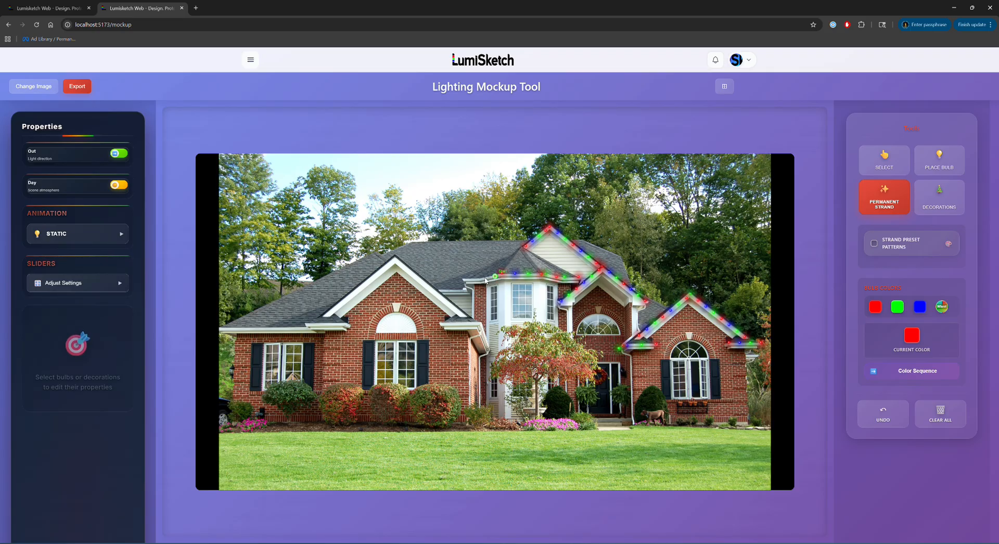
{"action": "left_click", "coordinate": [479, 281]}
{"action": "left_click", "coordinate": [465, 281]}
{"action": "left_click", "coordinate": [467, 292]}
{"action": "left_click", "coordinate": [443, 291]}
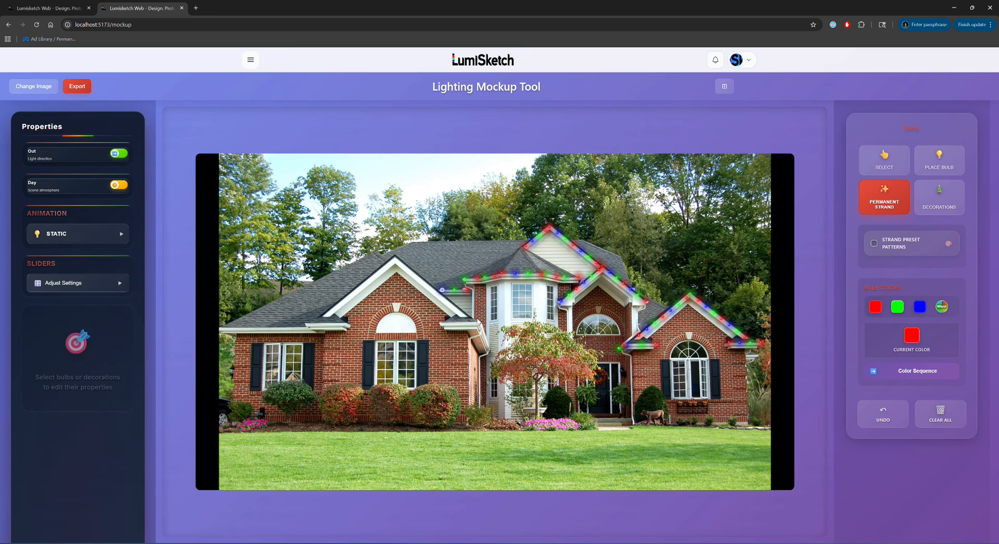
- Trace permanent light strands along the large left gable's right eave return and both of its roof slopes
{"action": "left_click", "coordinate": [489, 351]}
{"action": "left_click", "coordinate": [474, 325]}
{"action": "left_click", "coordinate": [444, 326]}
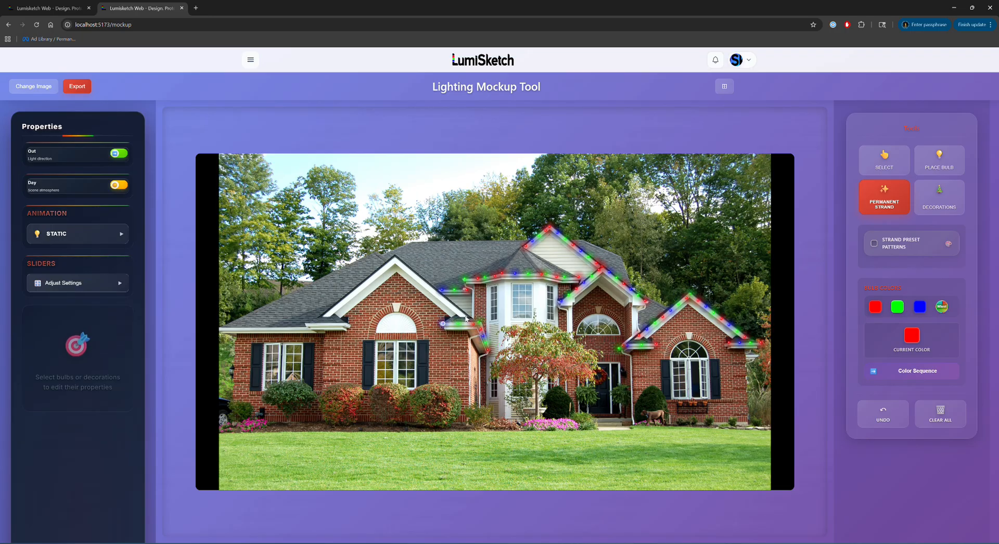
{"action": "left_click", "coordinate": [462, 313]}
{"action": "left_click", "coordinate": [391, 261]}
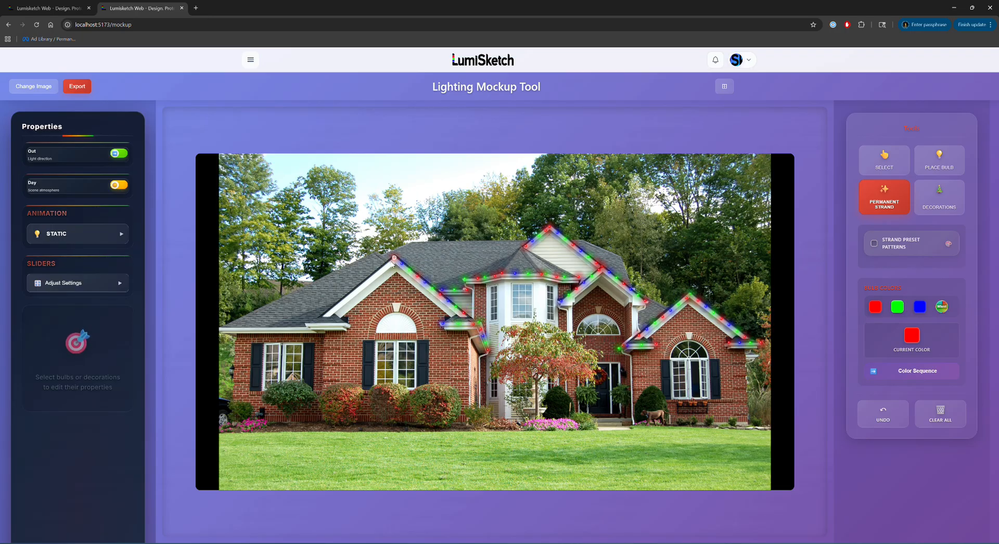
{"action": "left_click", "coordinate": [327, 315]}
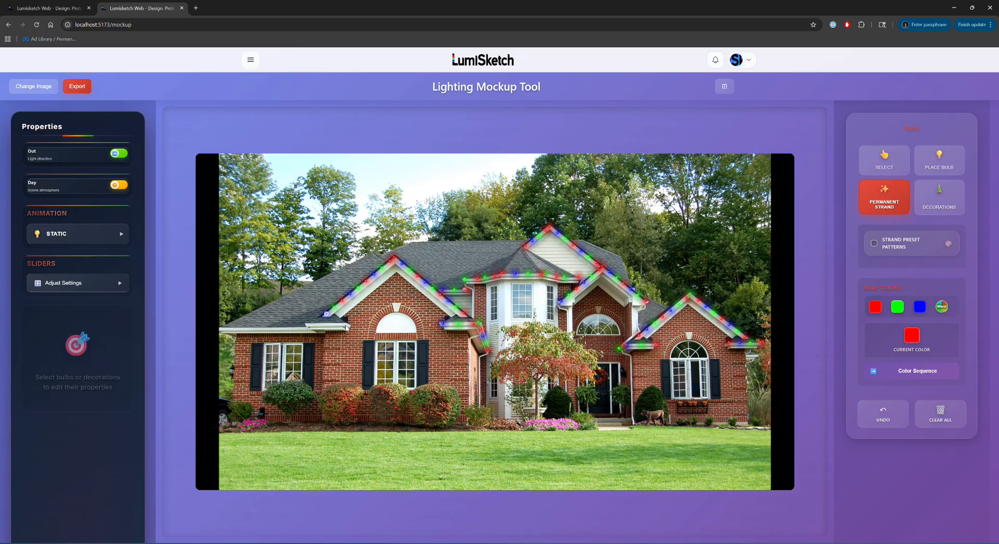
- Run a permanent light strand along the horizontal eave from the large gable to the house's far left corner
{"action": "left_click", "coordinate": [346, 324]}
{"action": "left_click", "coordinate": [306, 326]}
{"action": "left_click", "coordinate": [221, 329]}
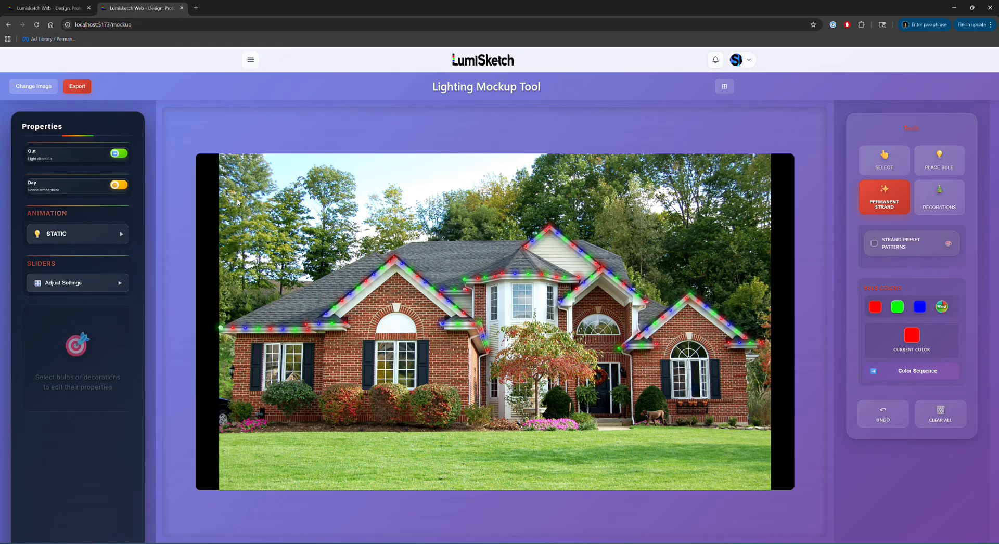
- Apply the Warm White preset pattern to the strands and switch the scene to night
{"action": "left_click", "coordinate": [898, 247]}
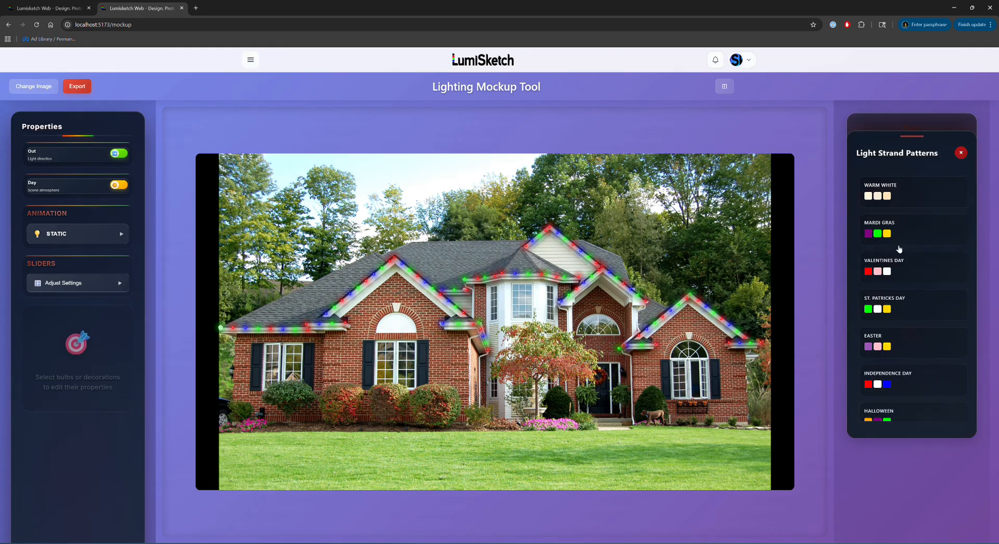
{"action": "left_click", "coordinate": [900, 197]}
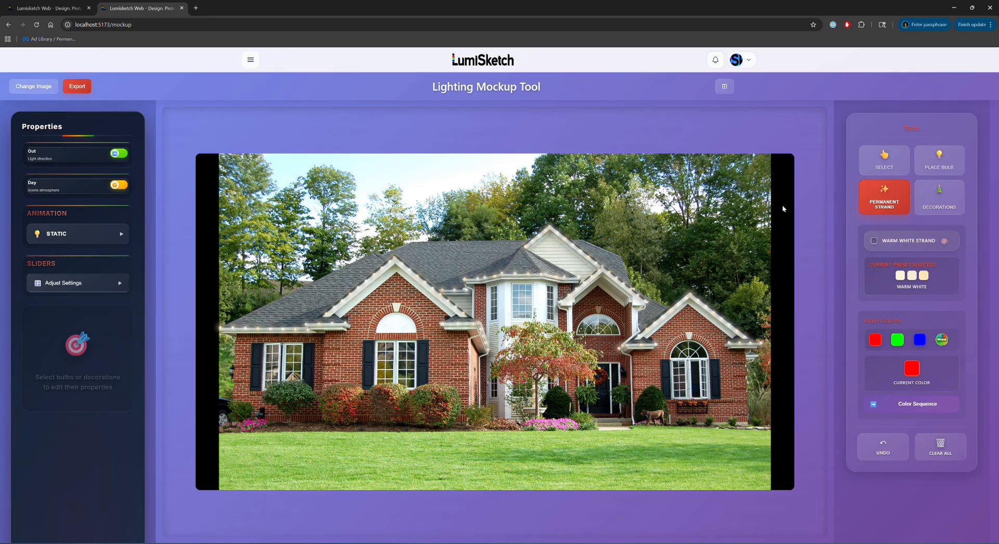
{"action": "left_click", "coordinate": [945, 241]}
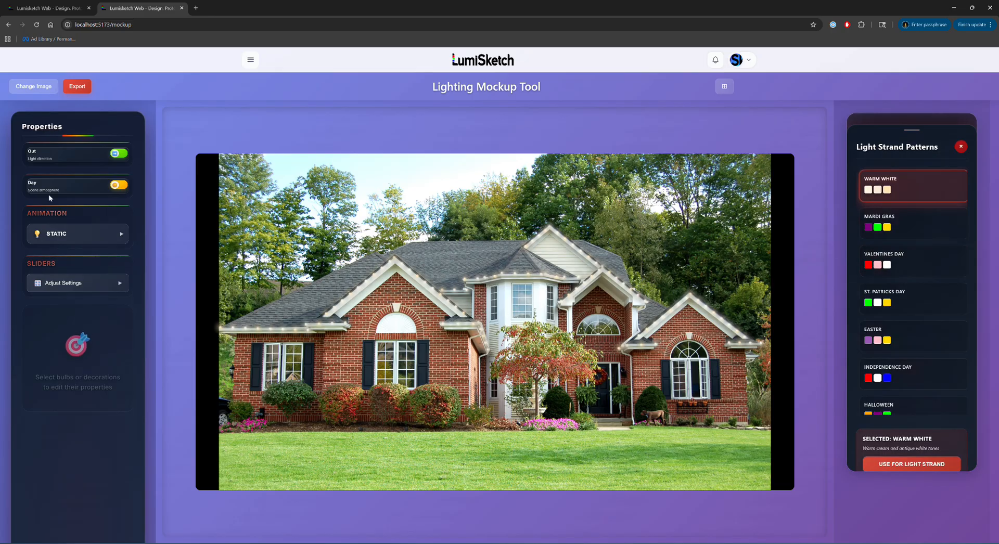
{"action": "left_click", "coordinate": [120, 189]}
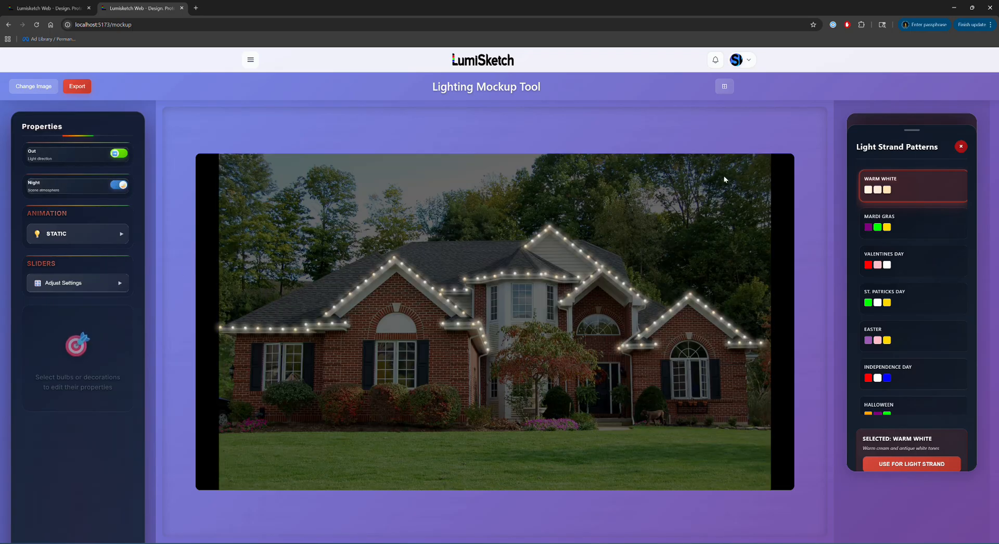
- Set the light direction to Down and reduce the light opacity to 42%
{"action": "left_click", "coordinate": [961, 146]}
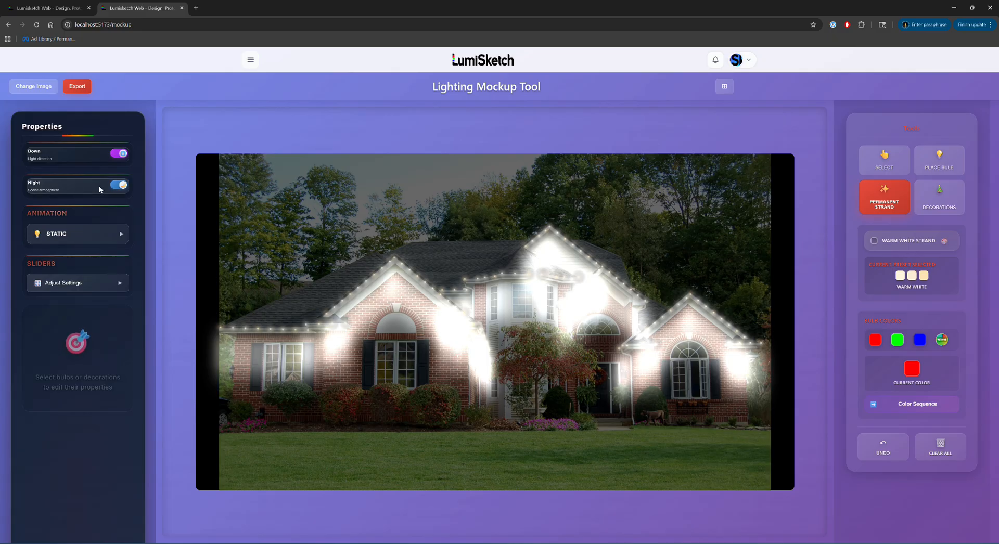
{"action": "left_click", "coordinate": [96, 283]}
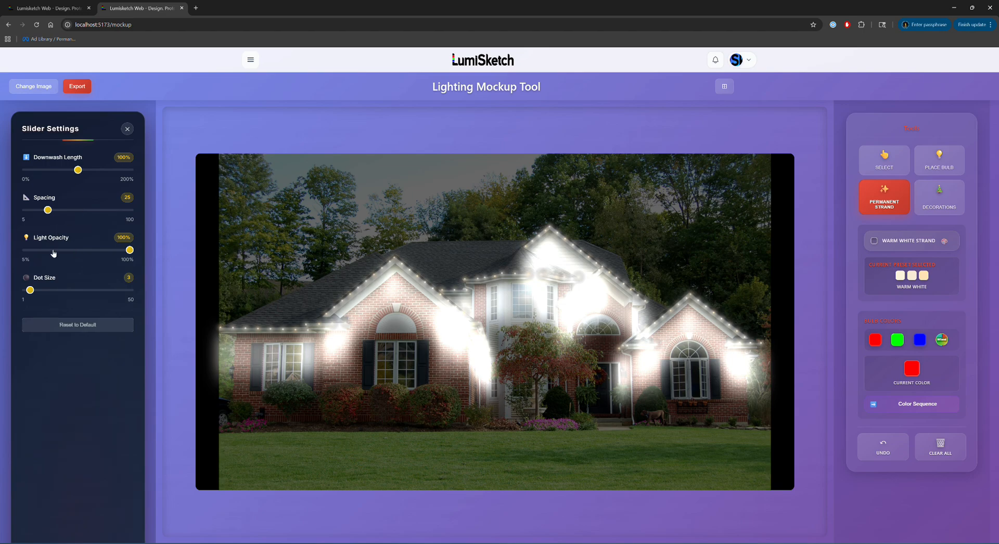
{"action": "left_click_drag", "start_coordinate": [125, 253], "coordinate": [66, 258]}
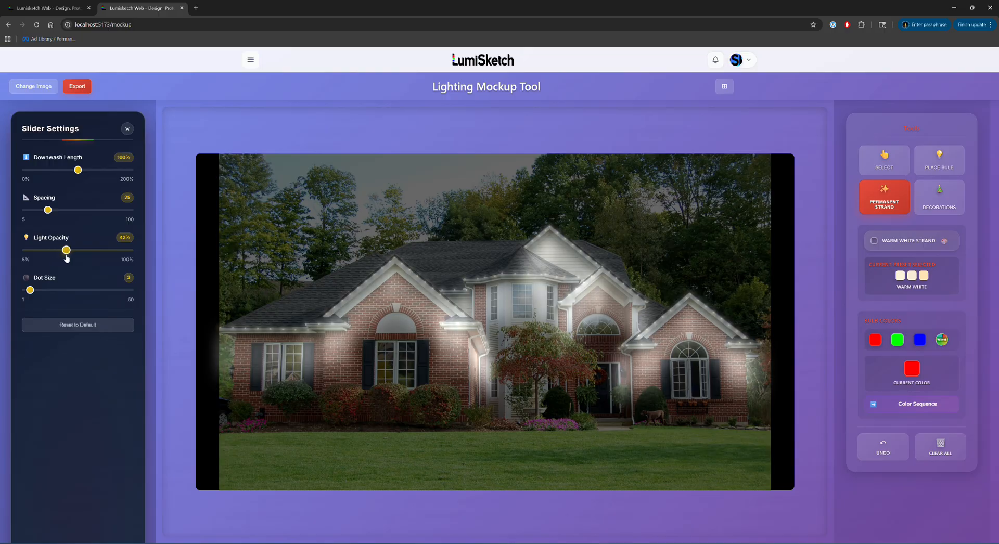
- Try the Mardi Gras and Christmas 2 preset patterns on the light strands
{"action": "left_click", "coordinate": [912, 241]}
{"action": "left_click", "coordinate": [901, 233]}
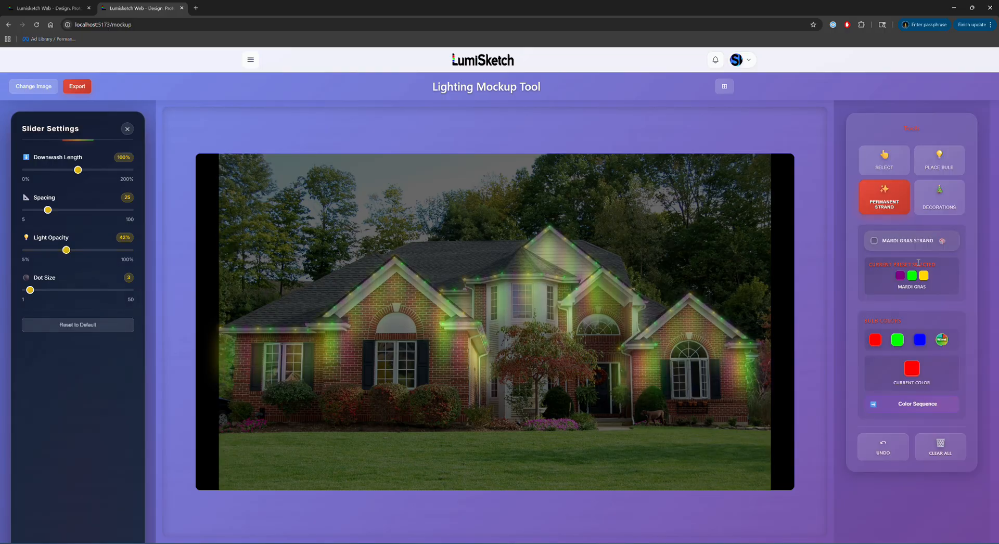
{"action": "left_click", "coordinate": [894, 240]}
{"action": "scroll", "coordinate": [900, 263], "scroll_direction": "down", "scroll_amount": 5}
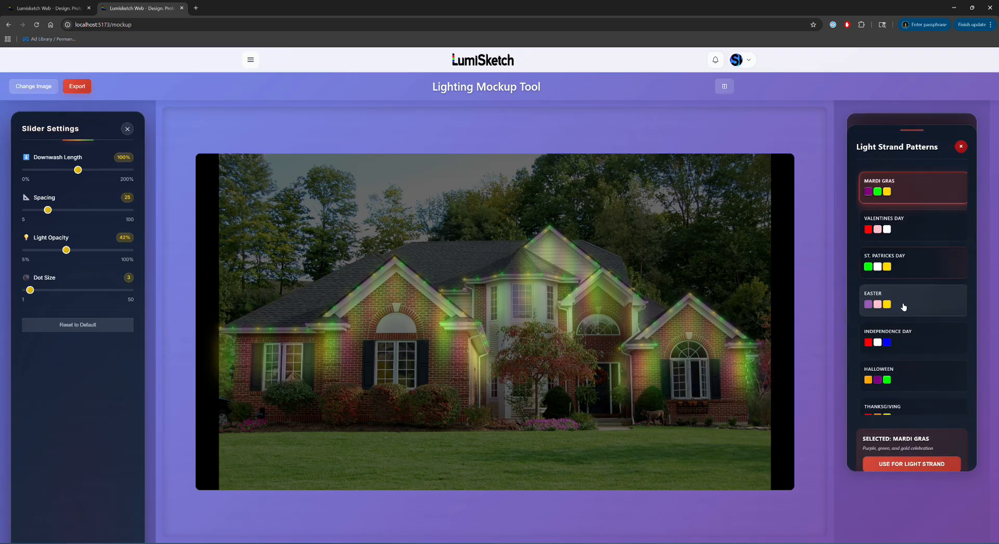
{"action": "left_click", "coordinate": [893, 329]}
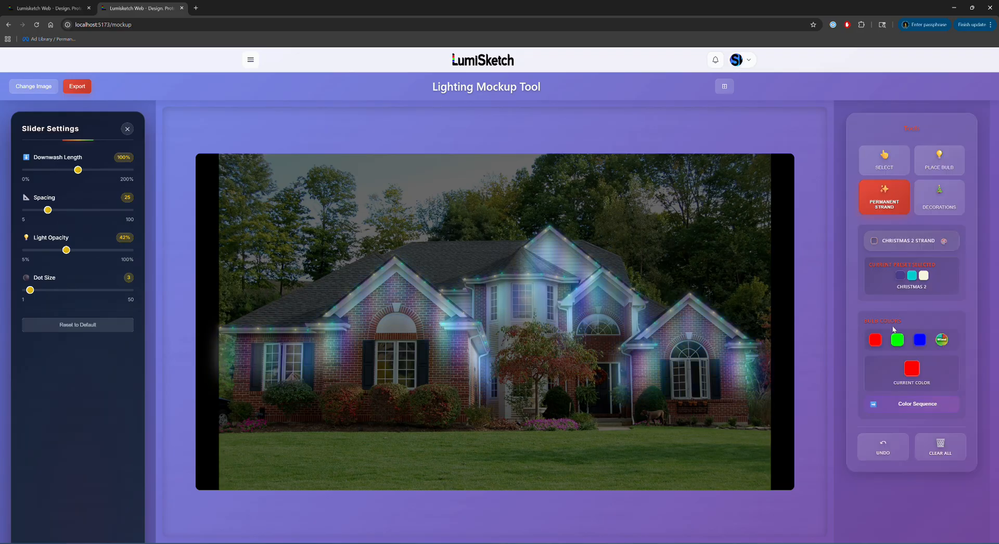
- Apply the Autumn Harvest preset pattern to the light strands
{"action": "left_click", "coordinate": [899, 241]}
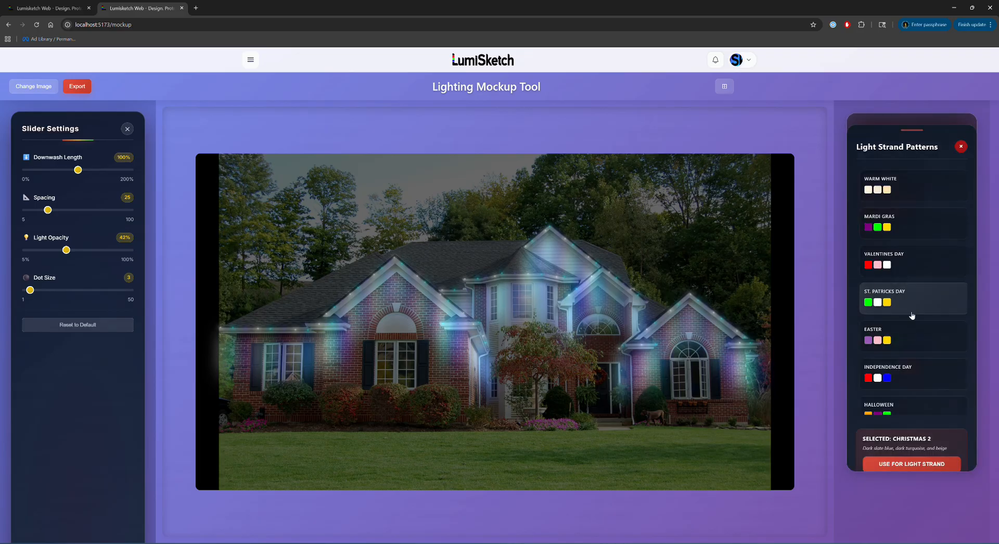
{"action": "scroll", "coordinate": [906, 328], "scroll_direction": "down", "scroll_amount": 3}
{"action": "scroll", "coordinate": [907, 344], "scroll_direction": "down", "scroll_amount": 1}
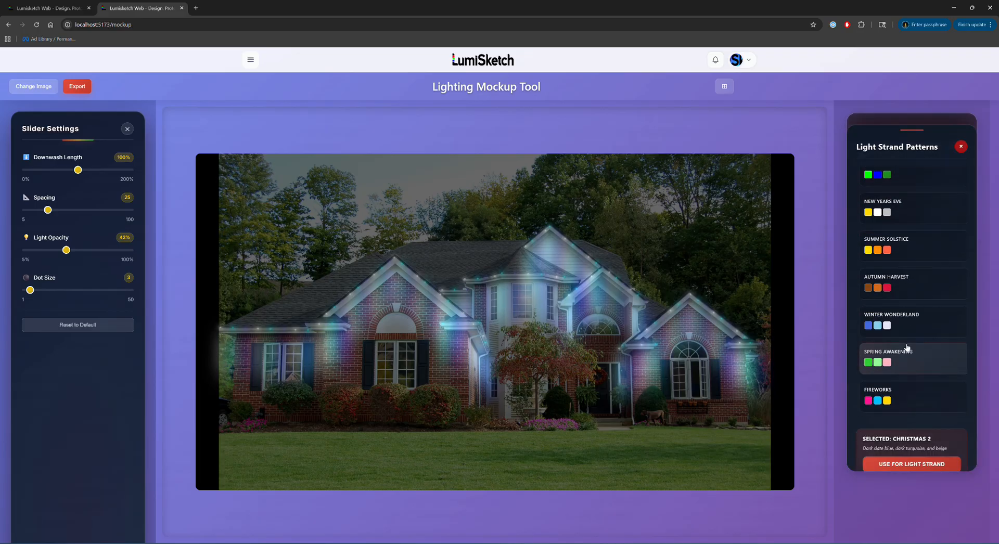
{"action": "left_click", "coordinate": [896, 288]}
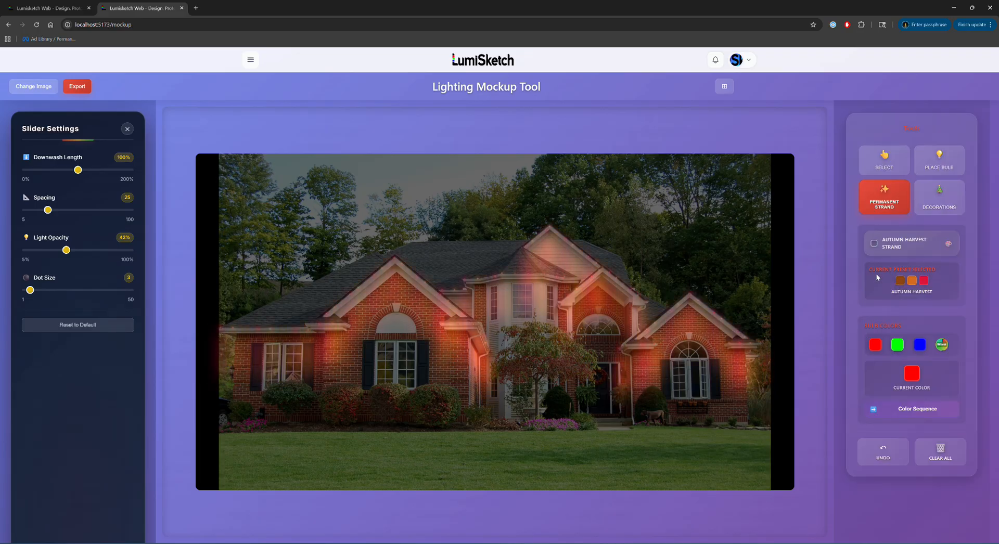
- Apply the Galaxy preset pattern to the light strands
{"action": "left_click", "coordinate": [898, 245]}
{"action": "scroll", "coordinate": [912, 326], "scroll_direction": "down", "scroll_amount": 1}
{"action": "scroll", "coordinate": [910, 333], "scroll_direction": "down", "scroll_amount": 5}
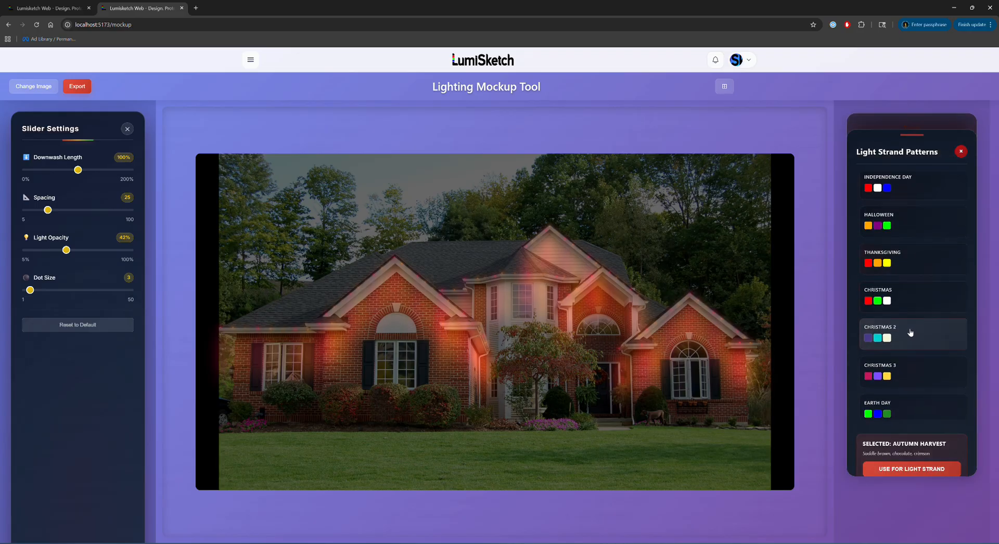
{"action": "scroll", "coordinate": [906, 353], "scroll_direction": "down", "scroll_amount": 5}
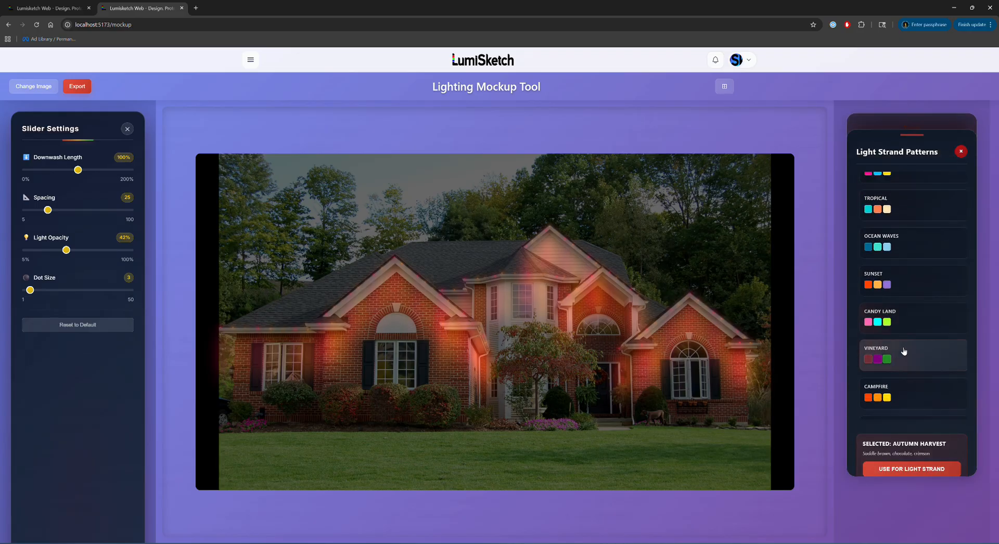
{"action": "left_click", "coordinate": [901, 285]}
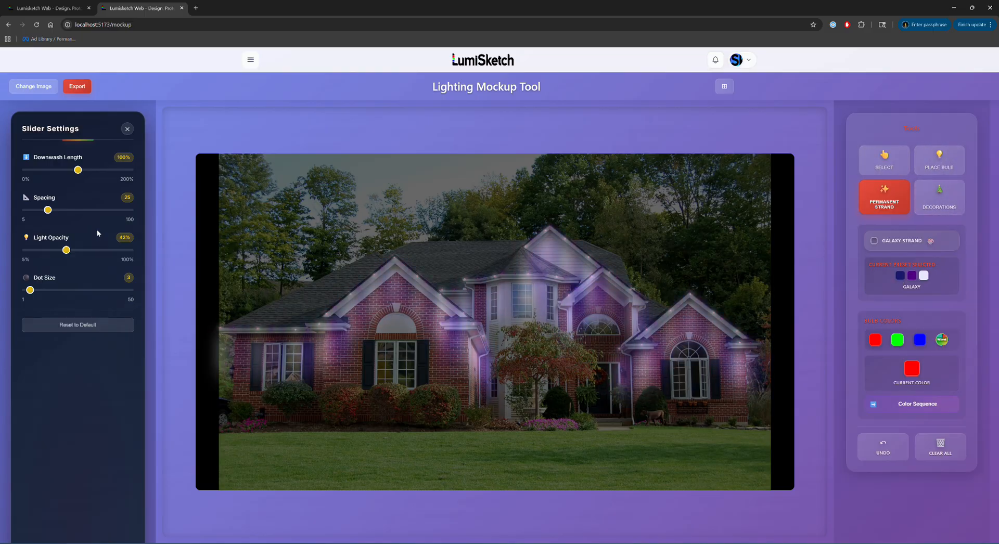
- Raise the light opacity to 100% and return to the general strand properties
{"action": "left_click_drag", "start_coordinate": [66, 251], "coordinate": [139, 255]}
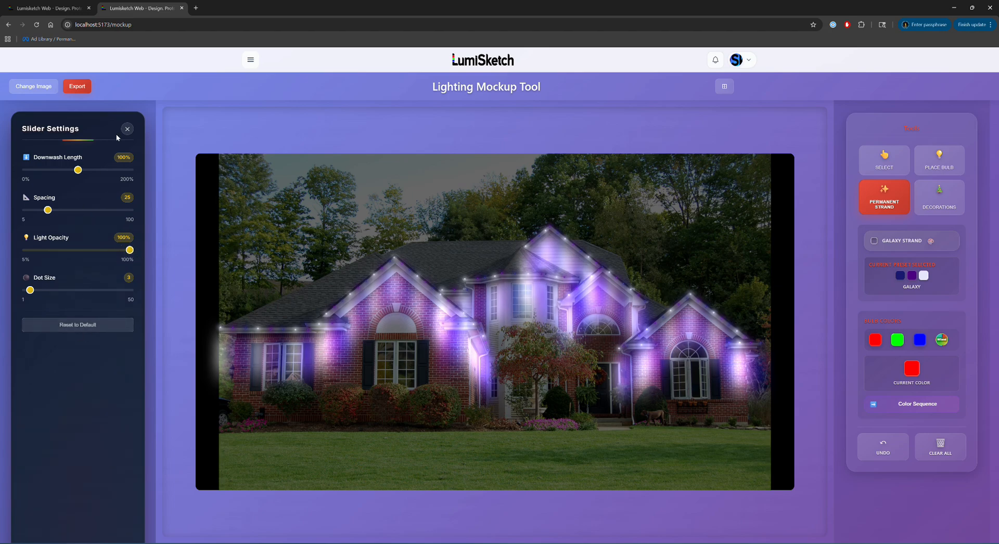
{"action": "left_click_drag", "start_coordinate": [78, 170], "coordinate": [77, 190]}
{"action": "left_click", "coordinate": [127, 129]}
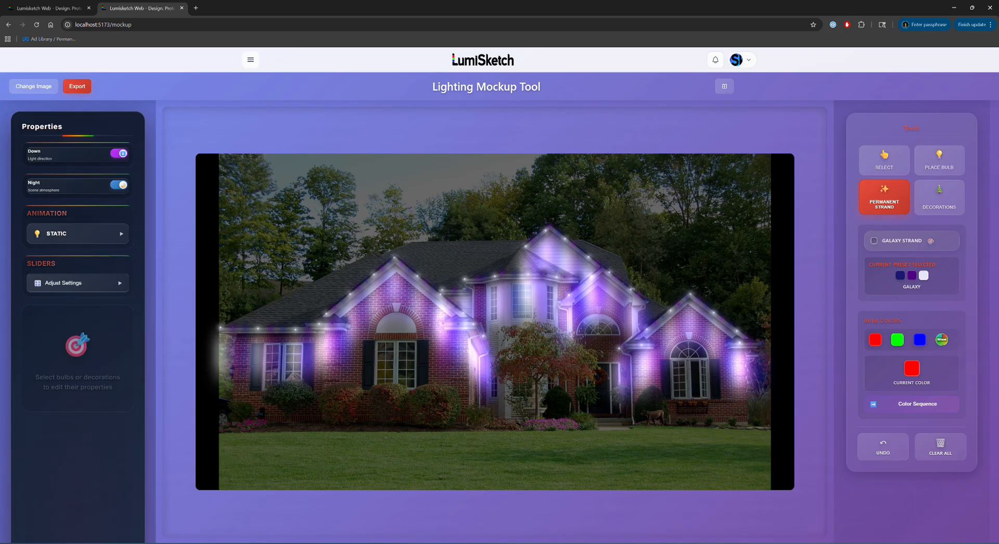
- Try the Ping Pong animation on the strands and slow its speed to 17%
{"action": "left_click", "coordinate": [66, 235]}
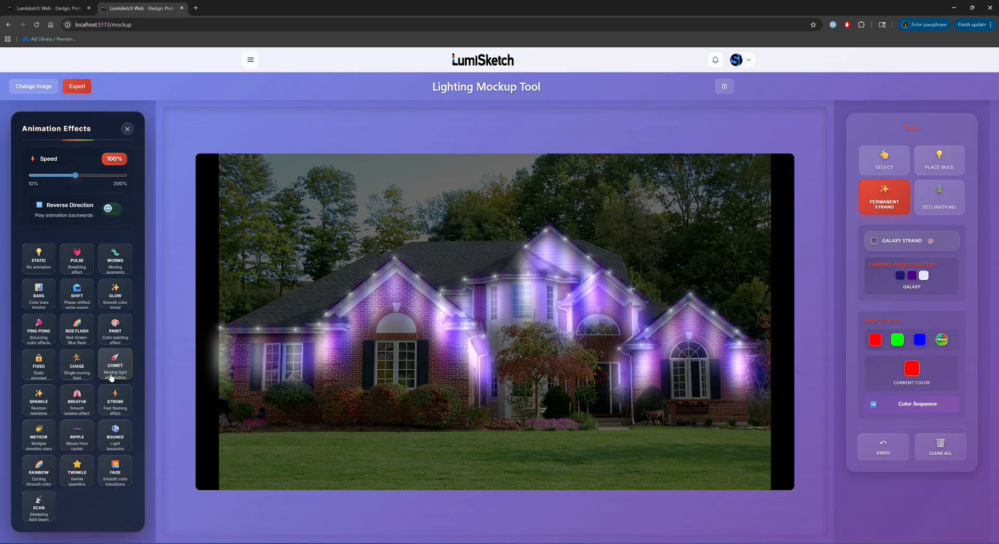
{"action": "left_click", "coordinate": [36, 334]}
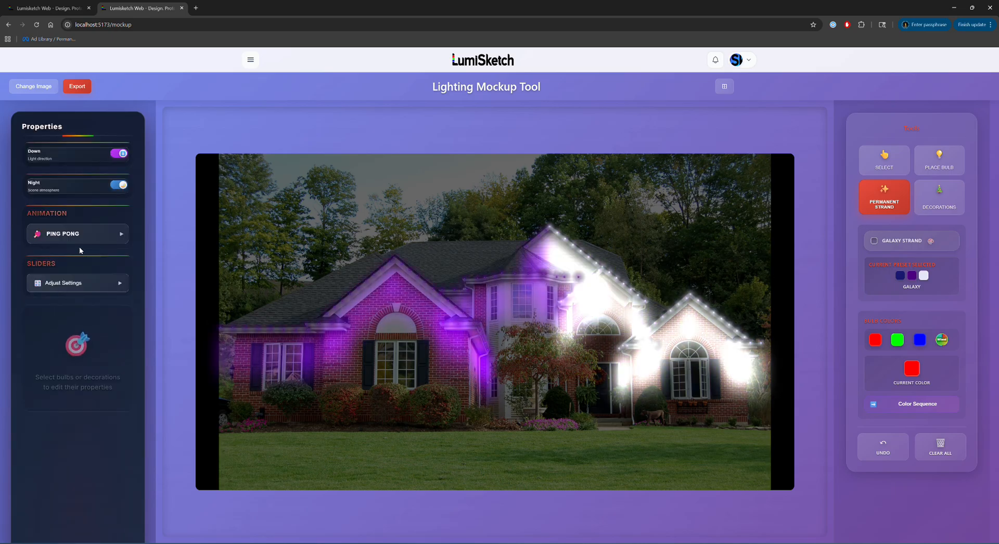
{"action": "left_click", "coordinate": [68, 234]}
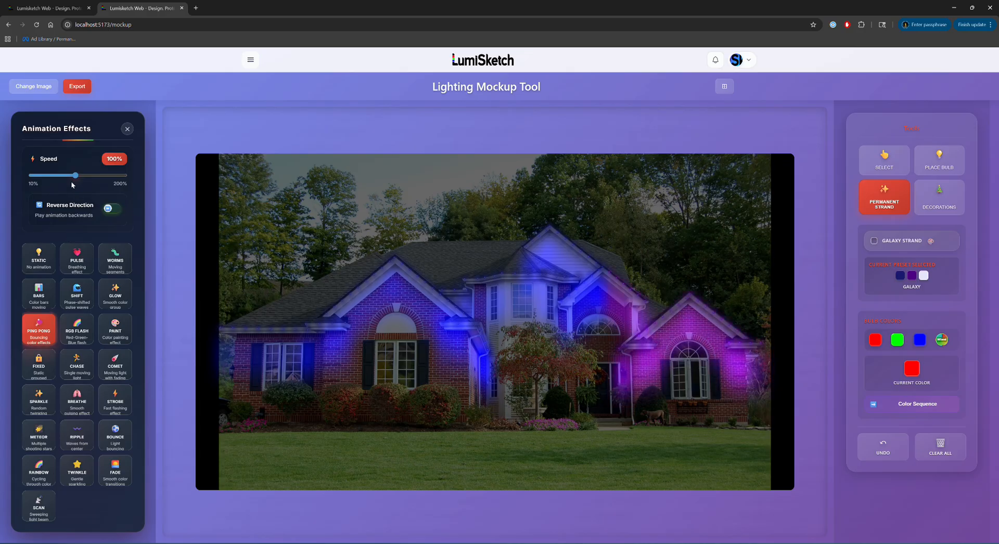
{"action": "left_click_drag", "start_coordinate": [74, 176], "coordinate": [31, 181]}
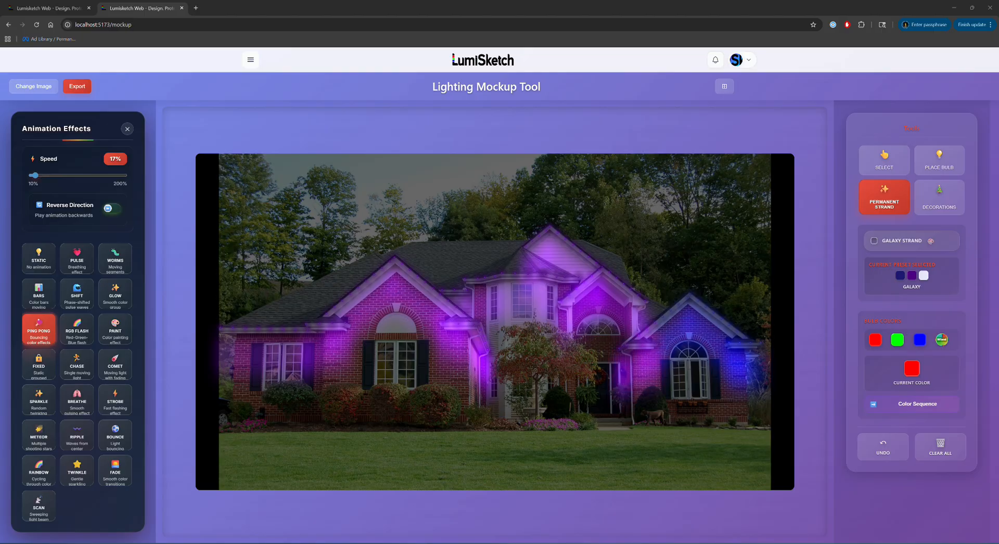
- Try the Paint animation on the strands and raise its speed to 90%
{"action": "left_click", "coordinate": [112, 336]}
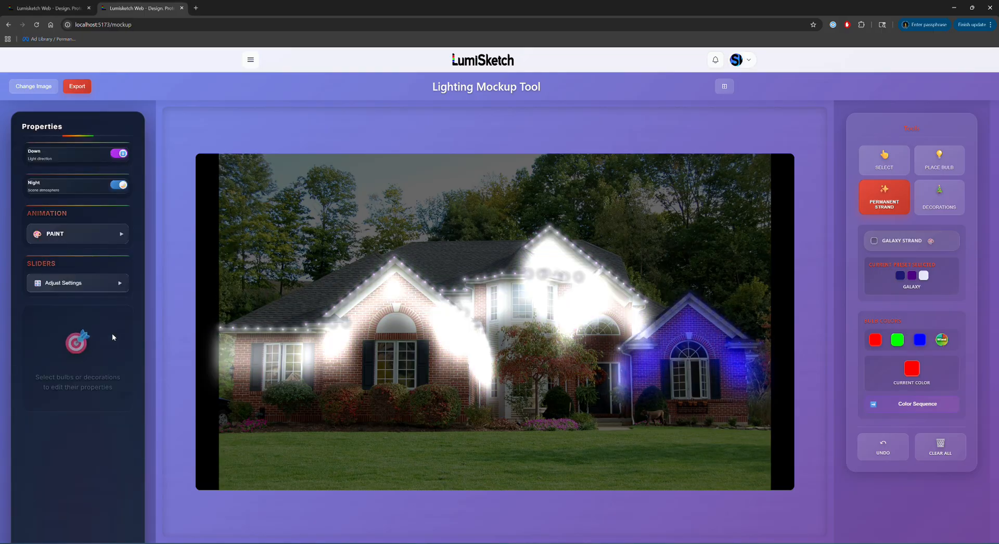
{"action": "left_click", "coordinate": [83, 234]}
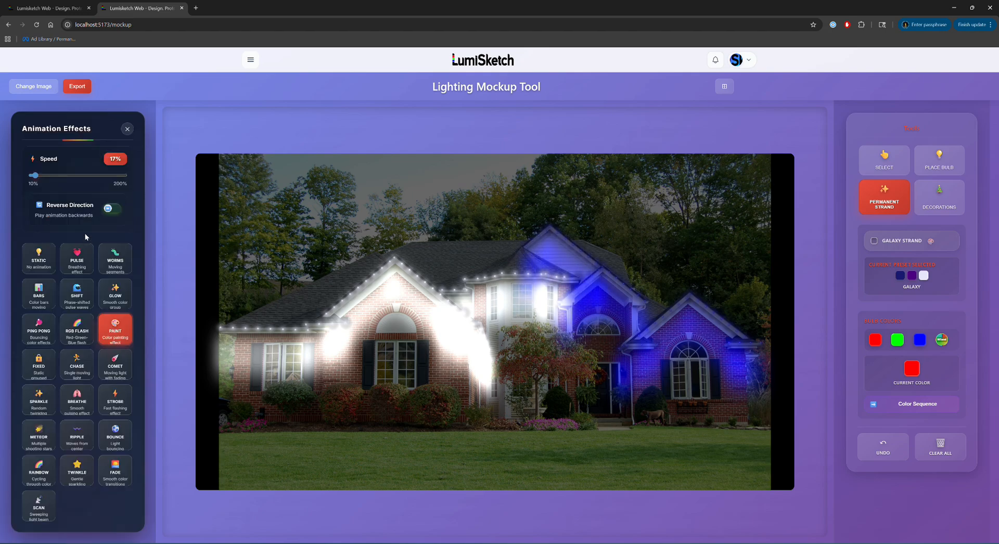
{"action": "left_click_drag", "start_coordinate": [34, 175], "coordinate": [71, 177]}
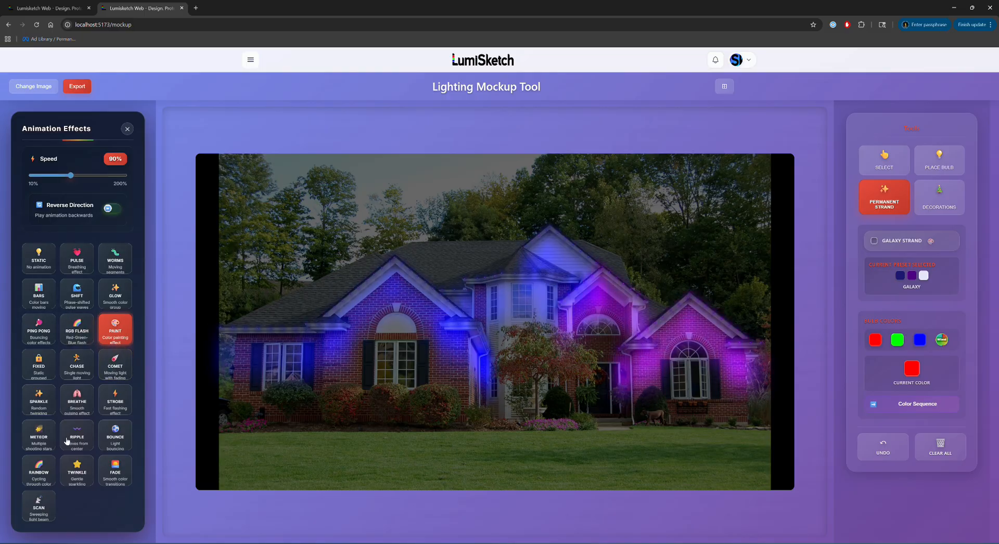
- Apply the Meteor animation to the strands and set the light direction to Out
{"action": "left_click", "coordinate": [45, 444]}
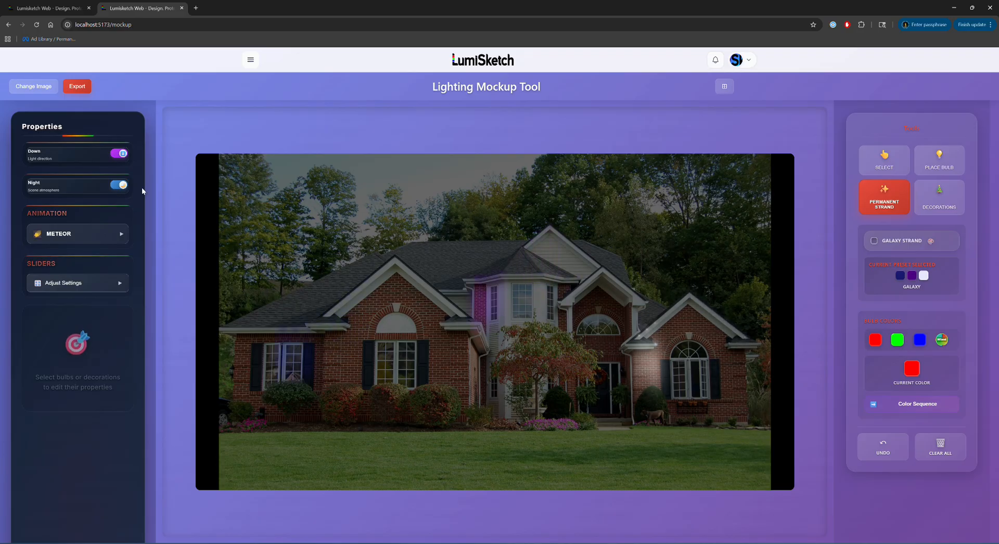
{"action": "left_click", "coordinate": [119, 155]}
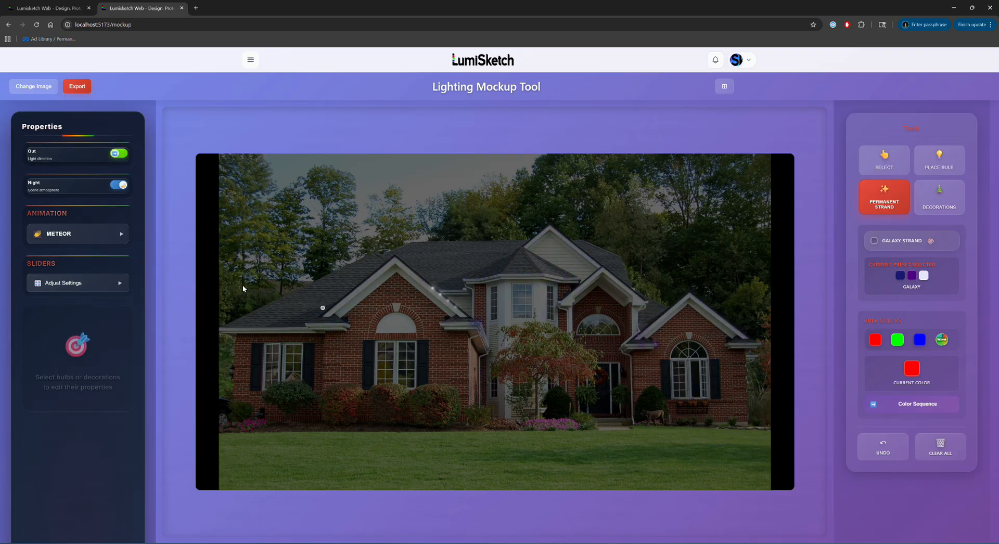
- Set the Meteor animation's speed to 120% and try its reverse direction on and off
{"action": "left_click", "coordinate": [78, 234]}
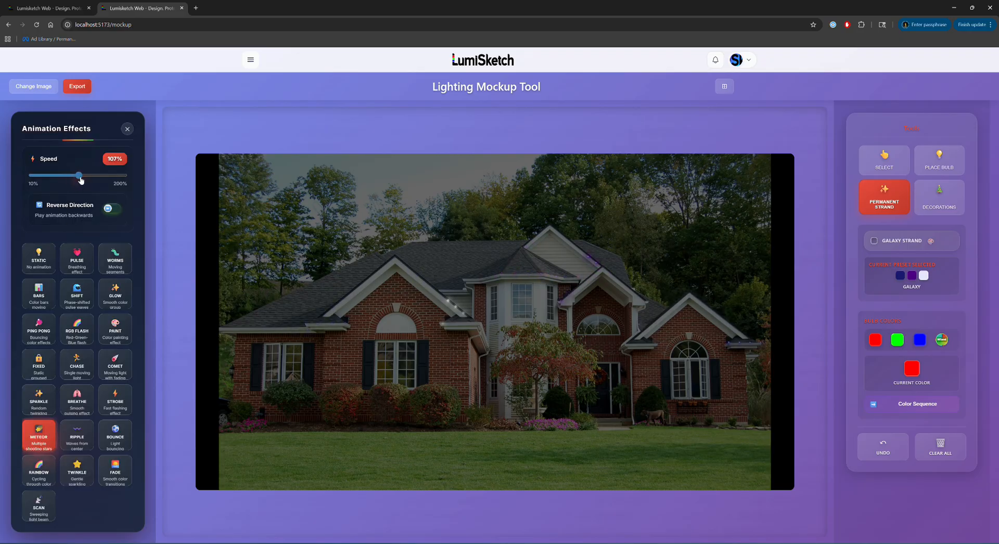
{"action": "left_click_drag", "start_coordinate": [81, 180], "coordinate": [93, 180]}
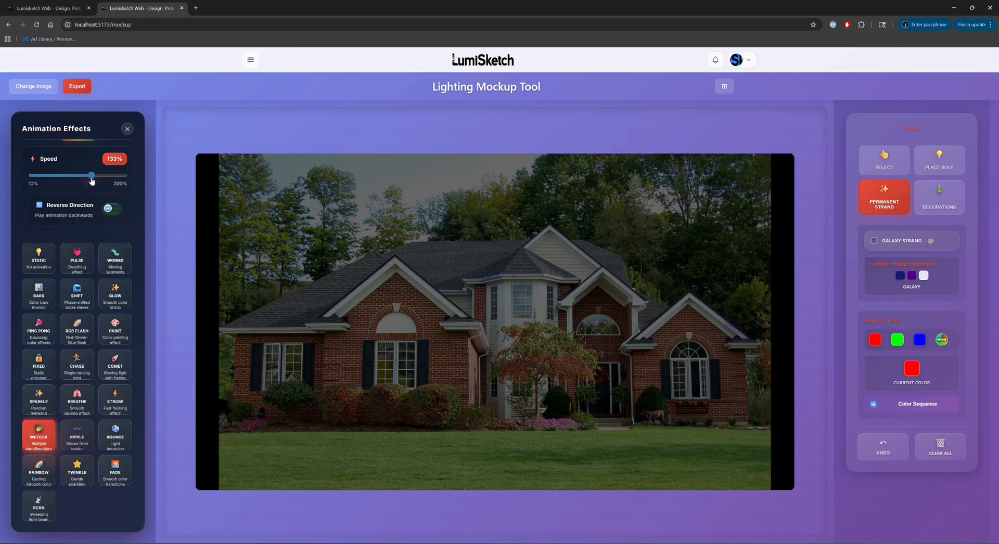
{"action": "left_click_drag", "start_coordinate": [92, 177], "coordinate": [84, 176]}
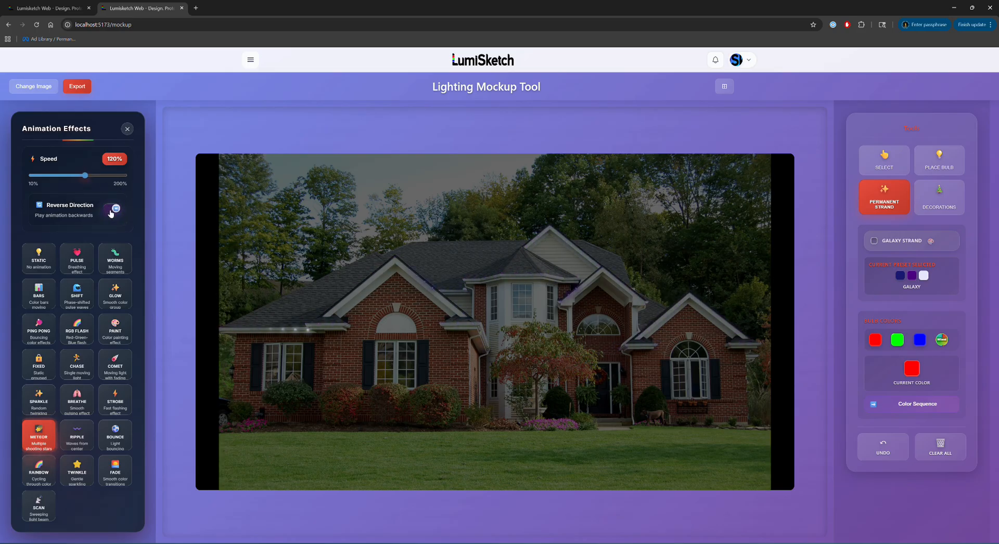
{"action": "left_click", "coordinate": [110, 210]}
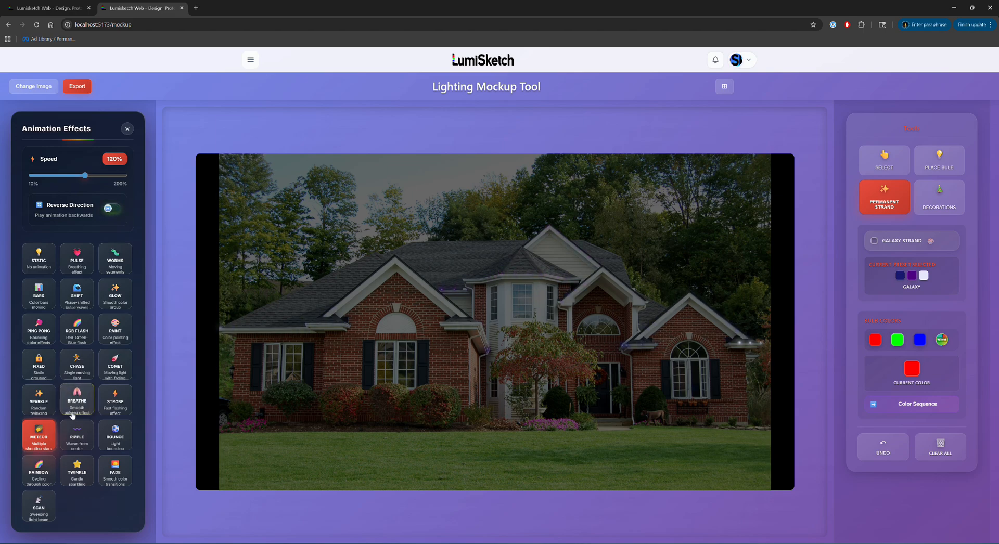
- Try the Comet animation on the strands and reduce its speed to 53%
{"action": "left_click", "coordinate": [123, 364]}
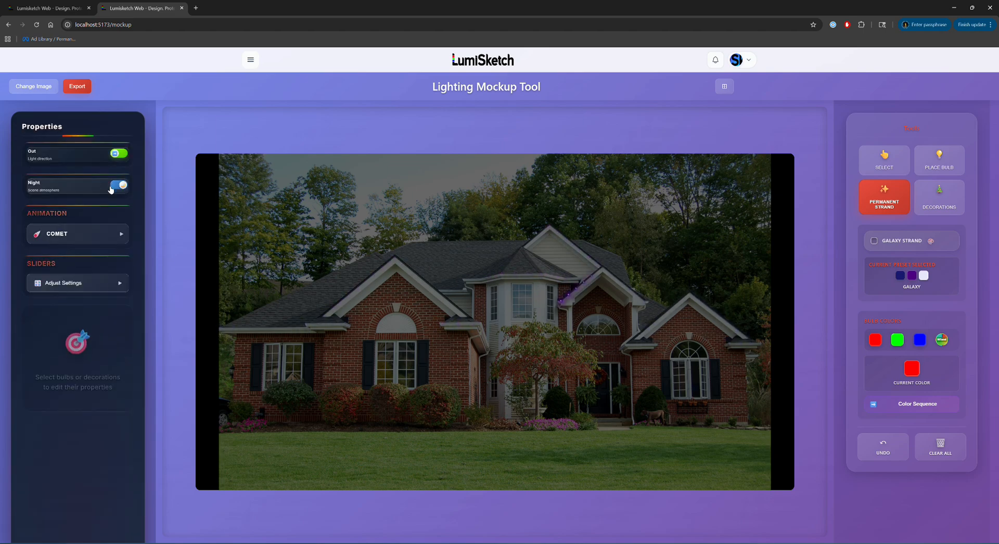
{"action": "left_click", "coordinate": [83, 239]}
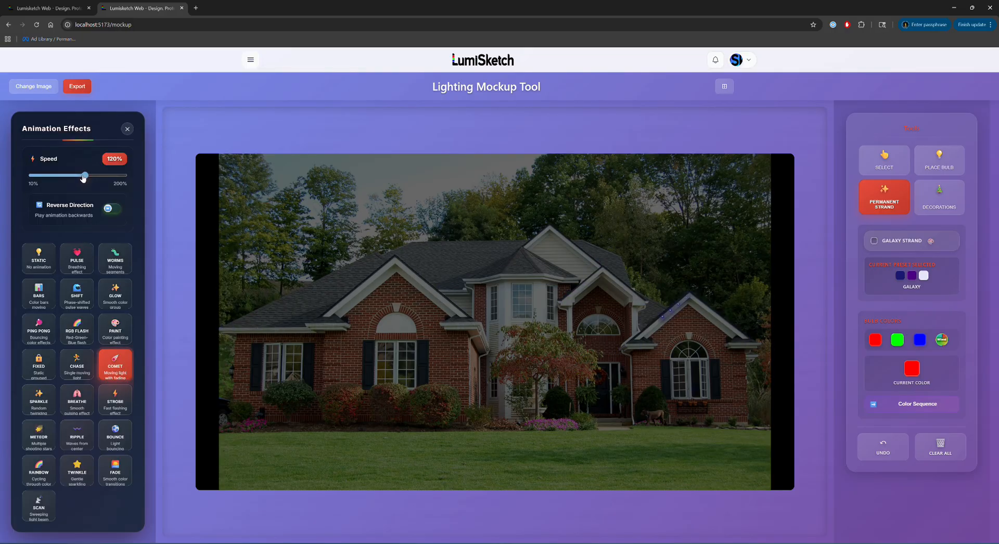
{"action": "left_click_drag", "start_coordinate": [78, 176], "coordinate": [53, 177]}
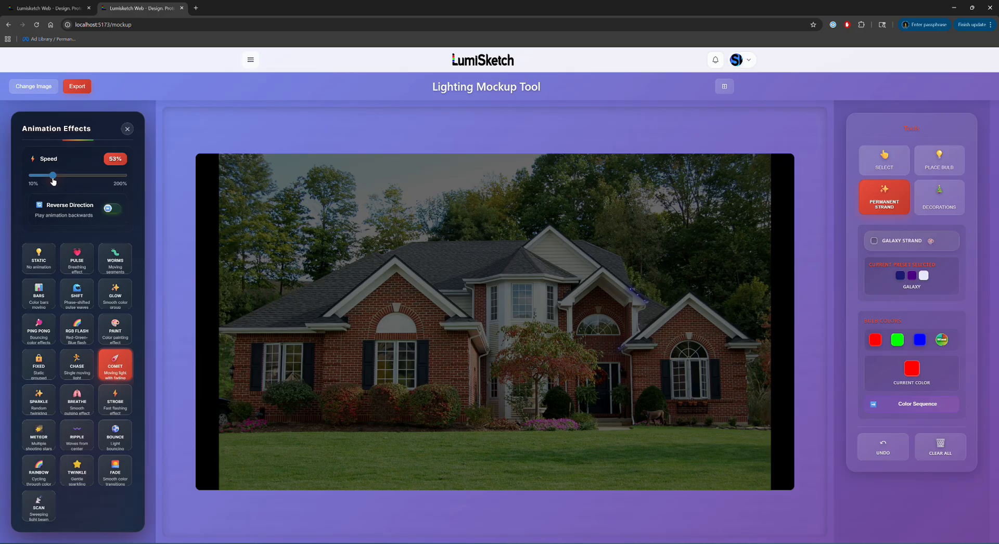
{"action": "left_click", "coordinate": [127, 130]}
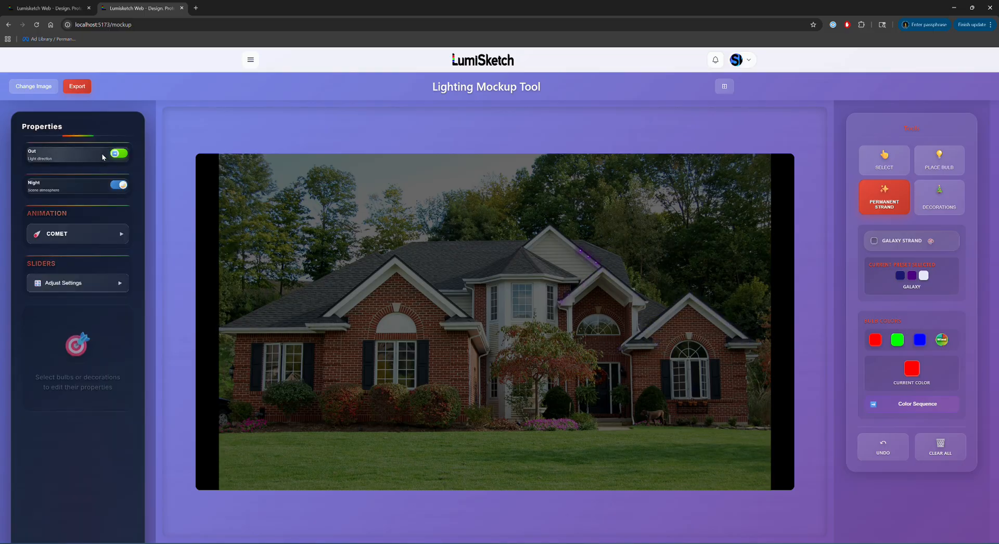
- Set the light direction back to Down and try the Bounce animation at 131% speed
{"action": "left_click", "coordinate": [125, 231]}
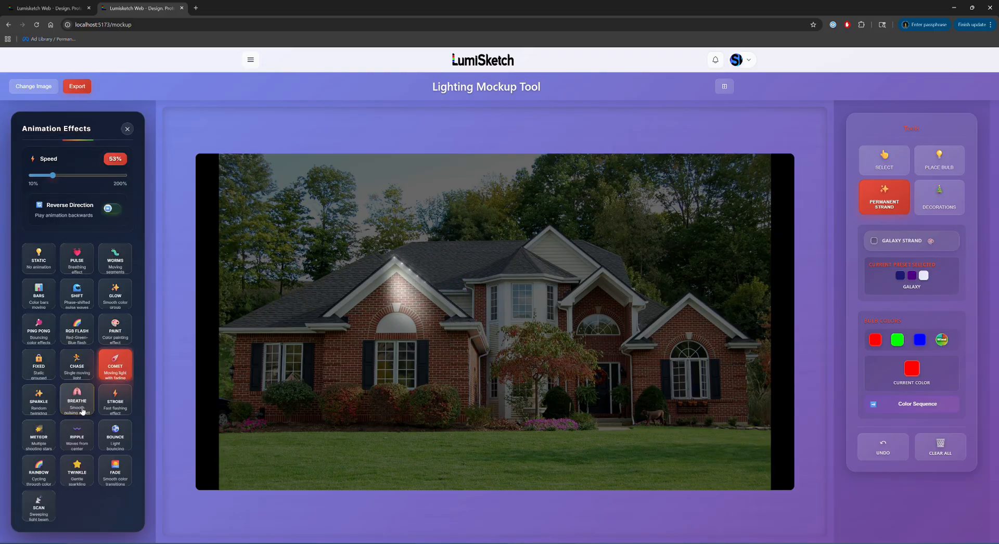
{"action": "left_click", "coordinate": [115, 439]}
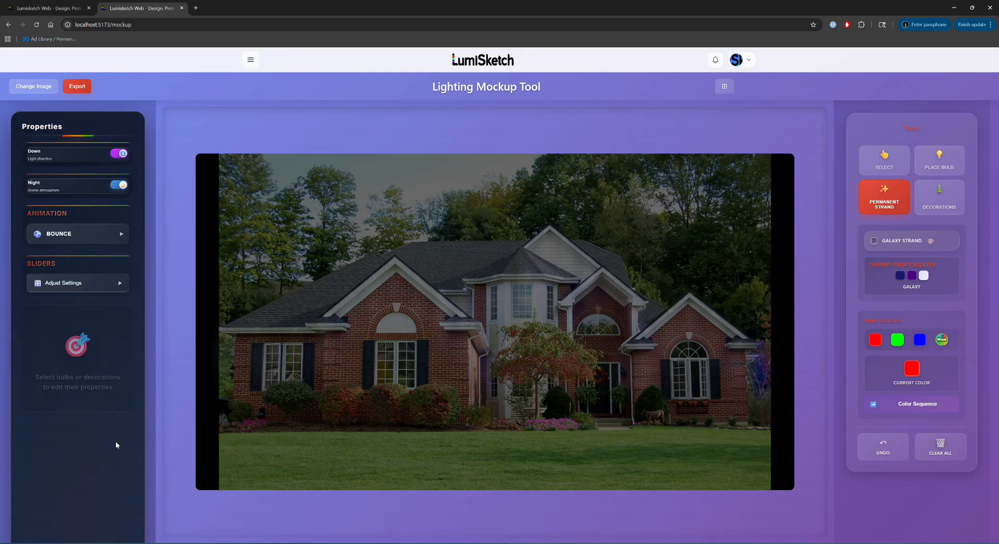
{"action": "left_click", "coordinate": [72, 234]}
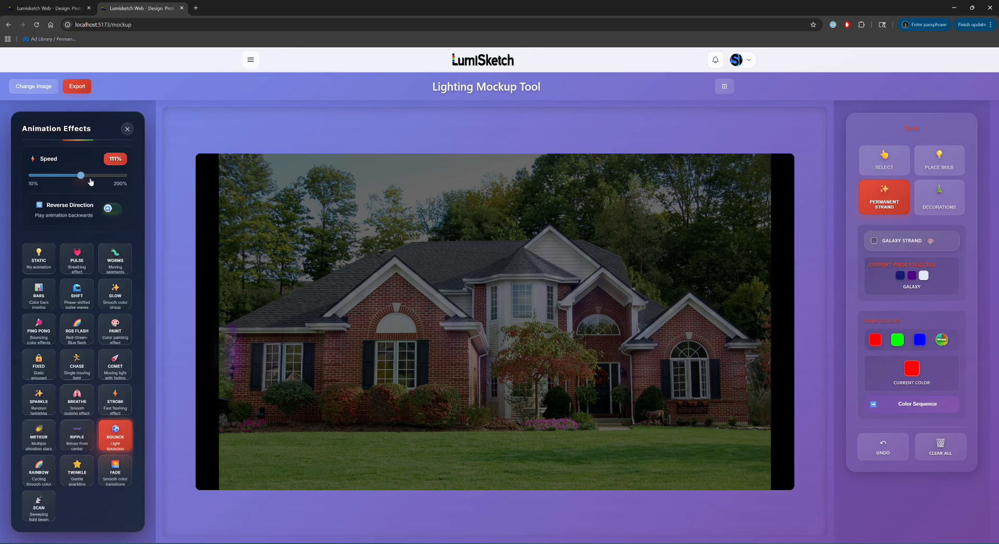
- Apply the Independence Day preset pattern to the strands and reduce the animation speed to 43%
{"action": "left_click", "coordinate": [915, 238]}
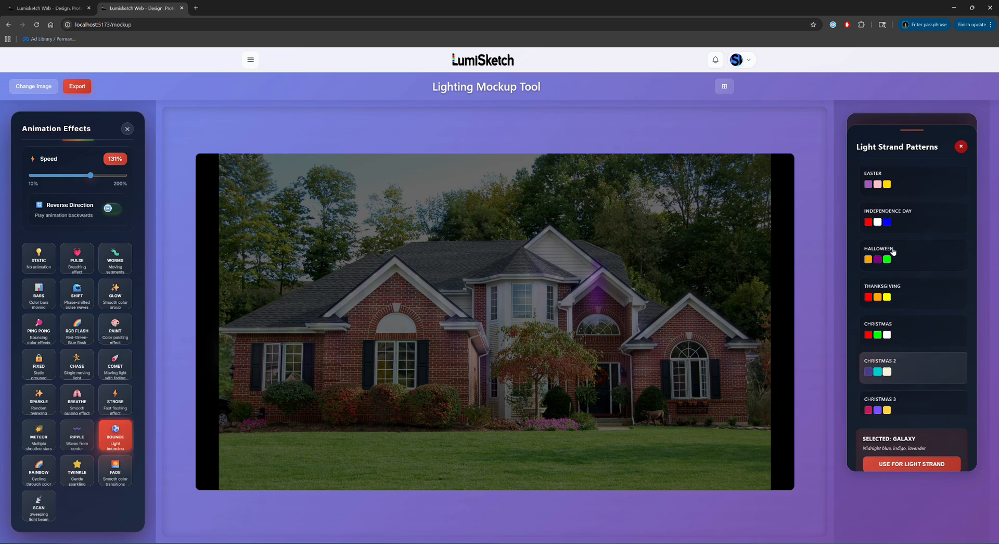
{"action": "left_click", "coordinate": [915, 218]}
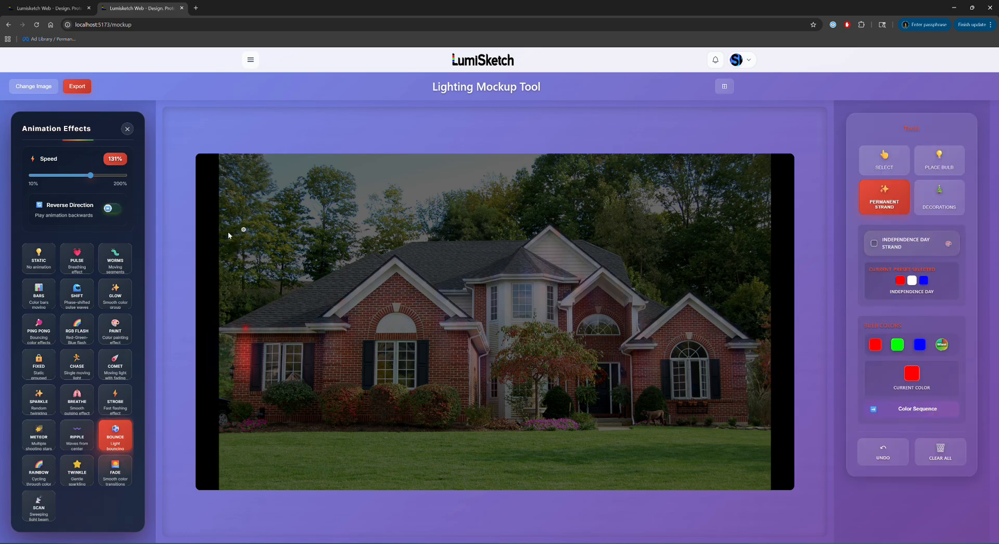
{"action": "left_click_drag", "start_coordinate": [89, 176], "coordinate": [47, 176]}
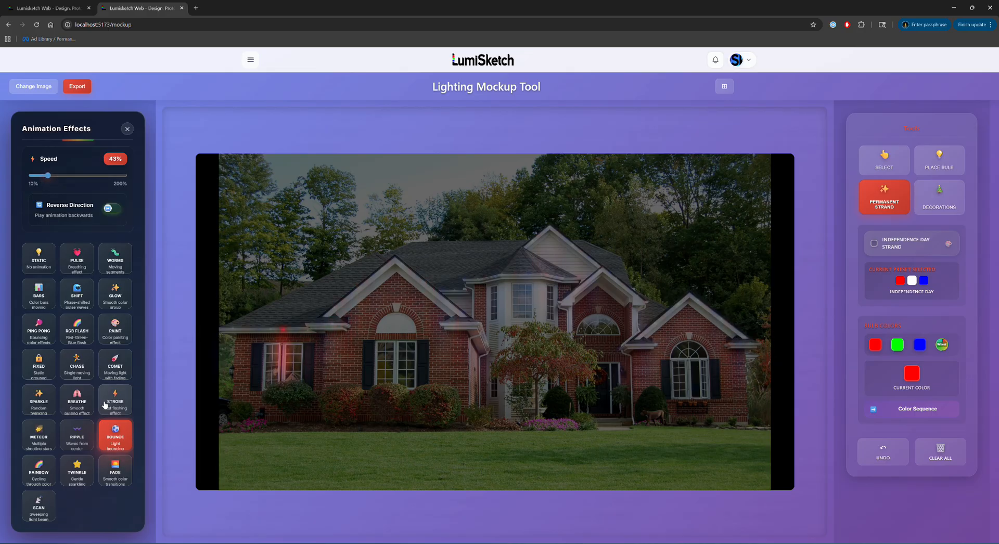
- Try the Scan animation on the strands, and switch the effect to Rainbow
{"action": "left_click", "coordinate": [43, 501]}
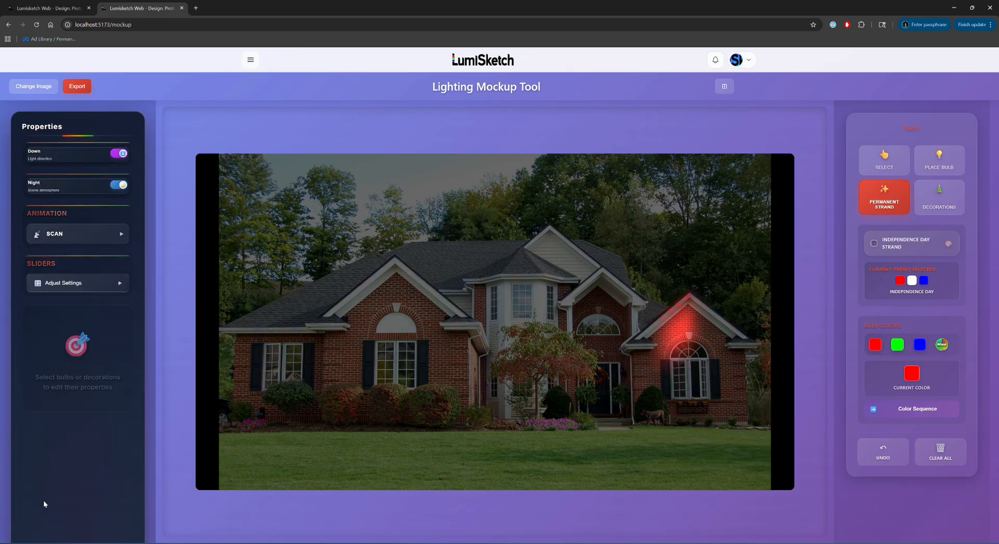
{"action": "left_click", "coordinate": [82, 234]}
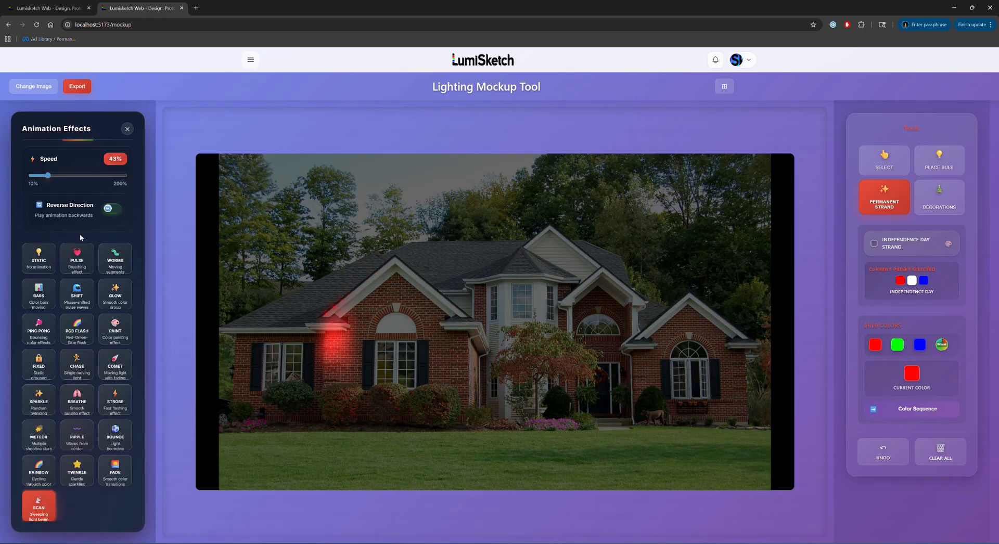
{"action": "left_click", "coordinate": [39, 470]}
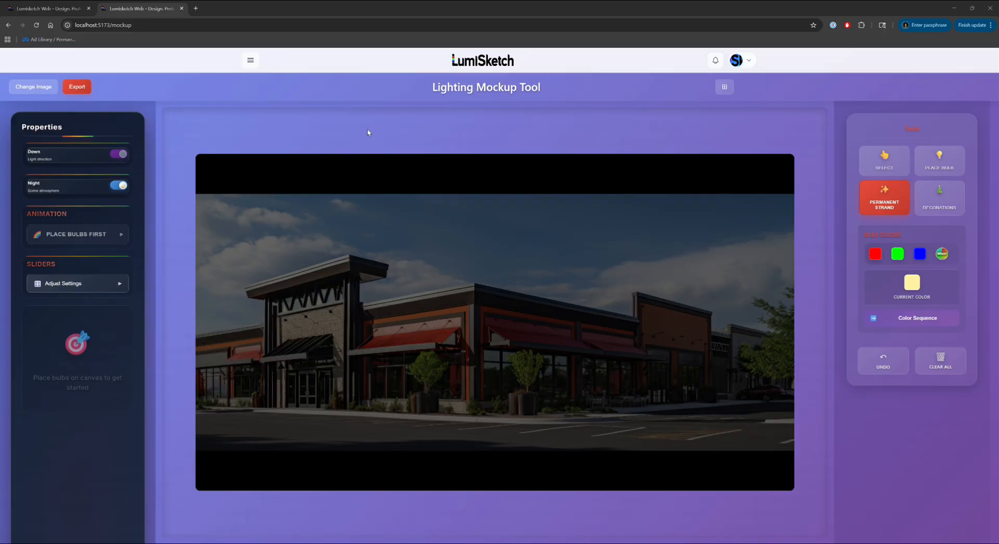
- Preview the storefront photo in day mode and return the scene to night
{"action": "left_click", "coordinate": [120, 185]}
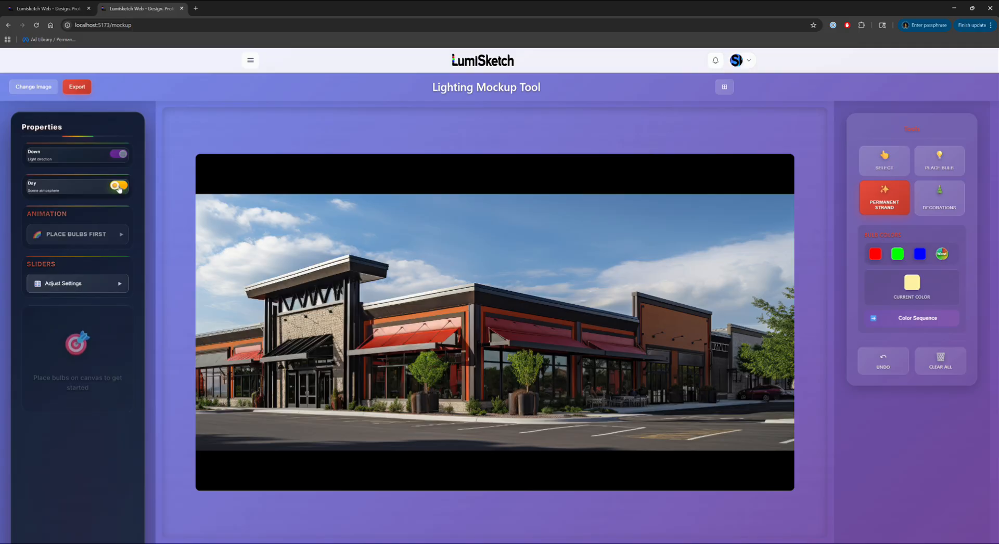
{"action": "left_click", "coordinate": [119, 186]}
- Place one individual bulb with a dot size of about 43 on the potted tree nearest the entrance, using Click placement
{"action": "left_click", "coordinate": [888, 189]}
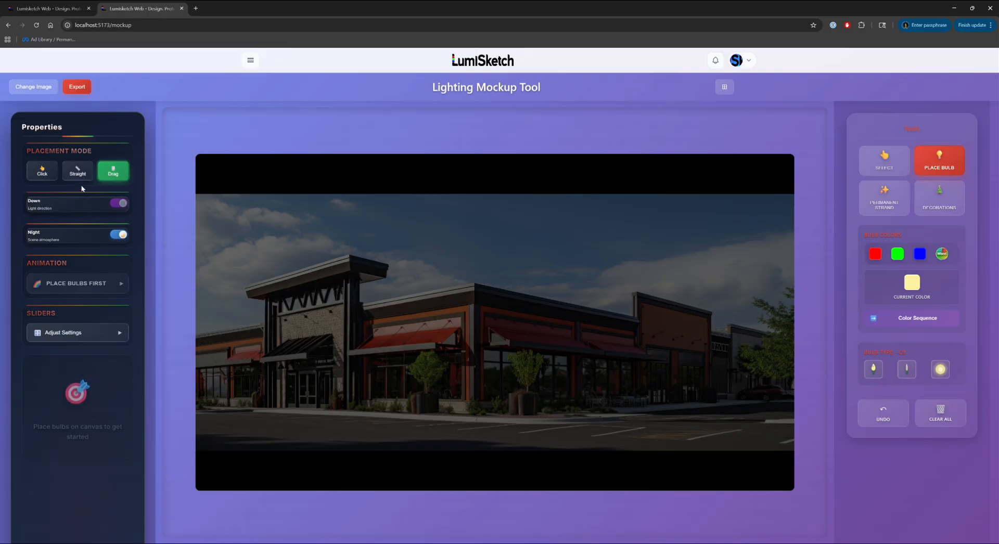
{"action": "left_click", "coordinate": [50, 174]}
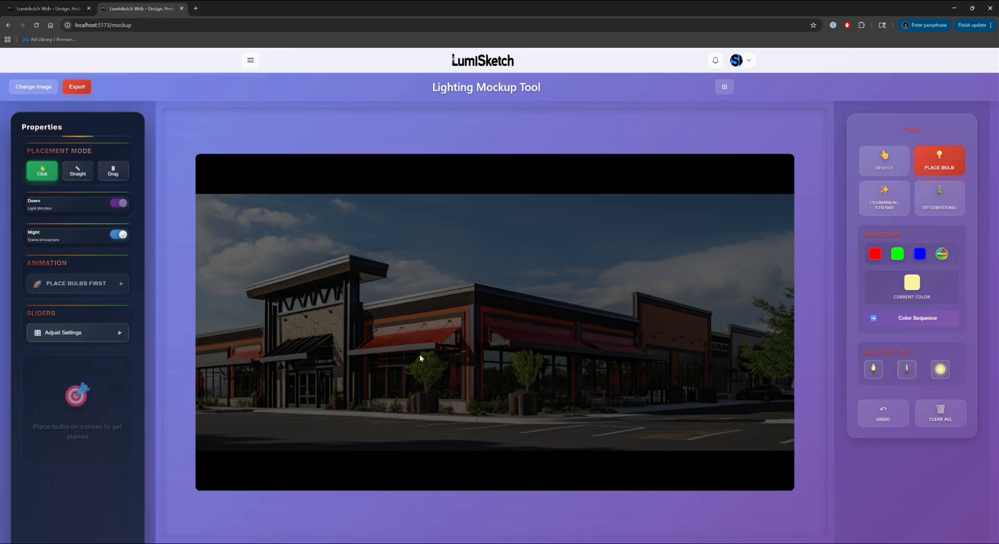
{"action": "left_click", "coordinate": [78, 333]}
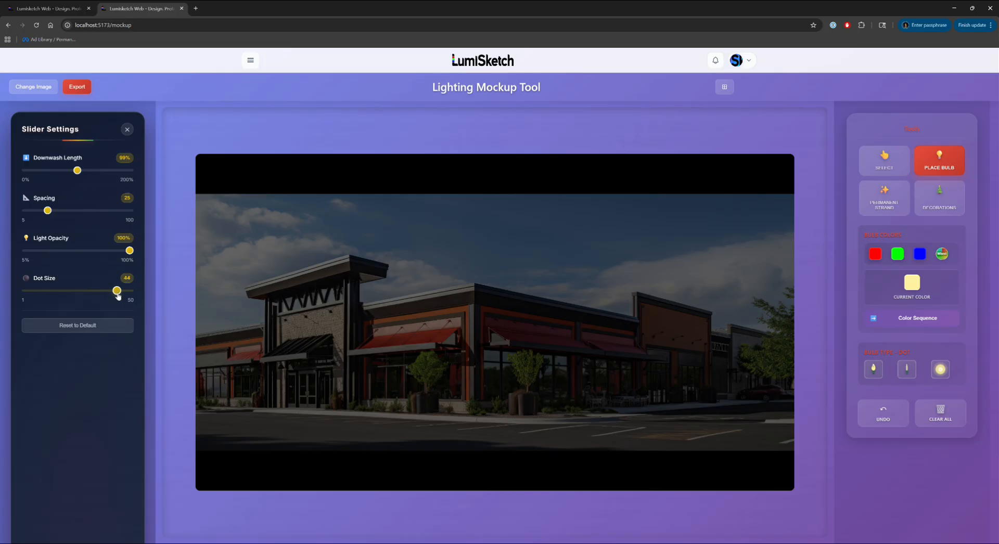
{"action": "left_click", "coordinate": [429, 369]}
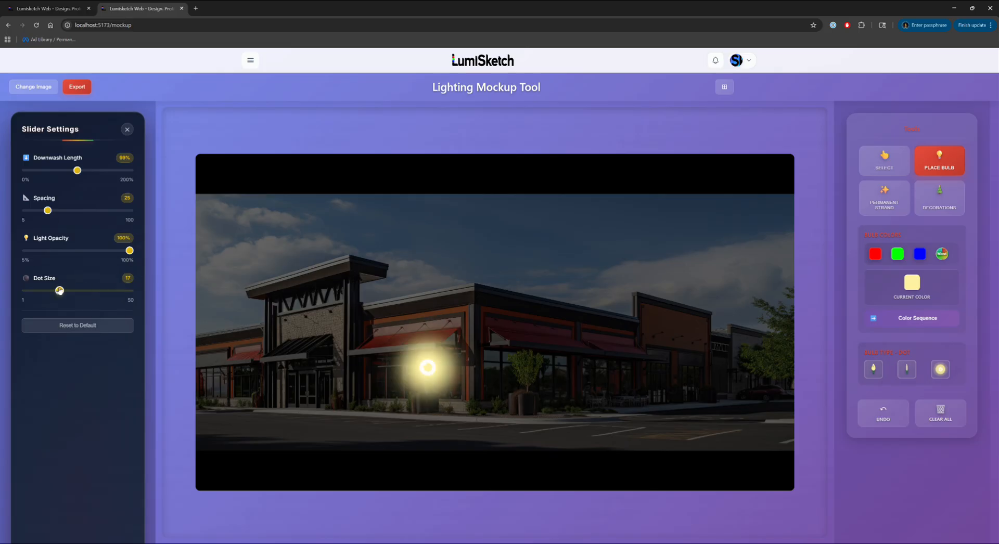
{"action": "left_click", "coordinate": [126, 130]}
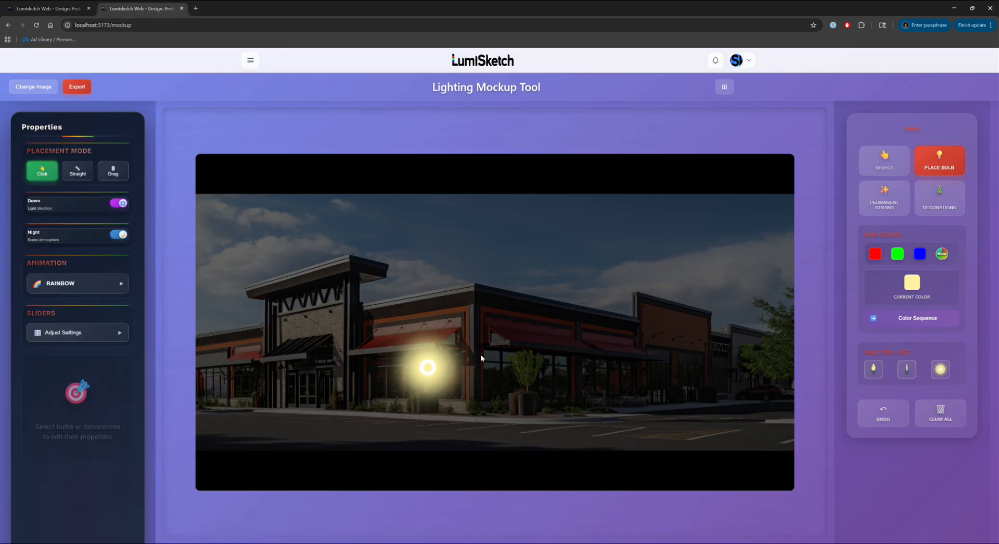
- Select the placed bulb on the potted tree, reduce its bulb size to 5 and deselect it
{"action": "left_click", "coordinate": [884, 159]}
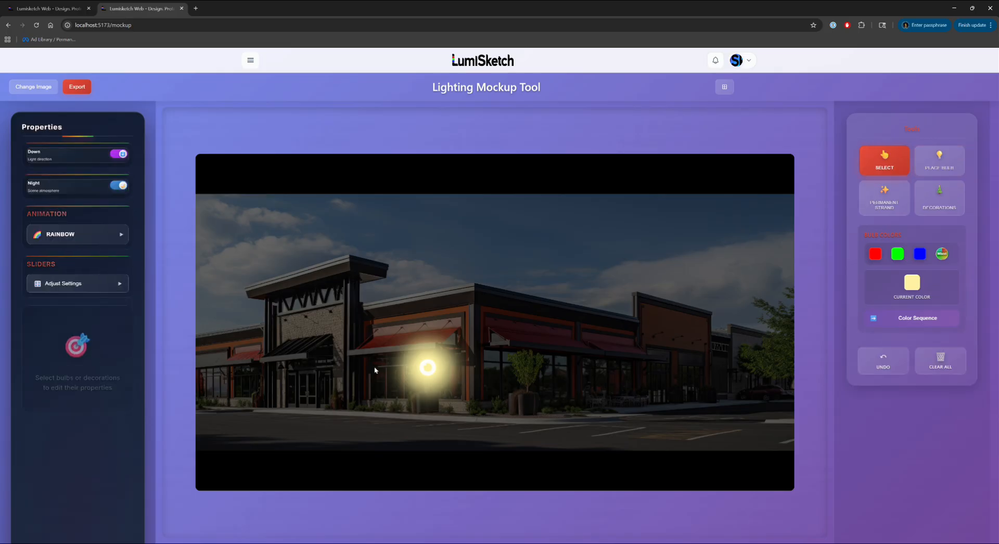
{"action": "left_click", "coordinate": [413, 390]}
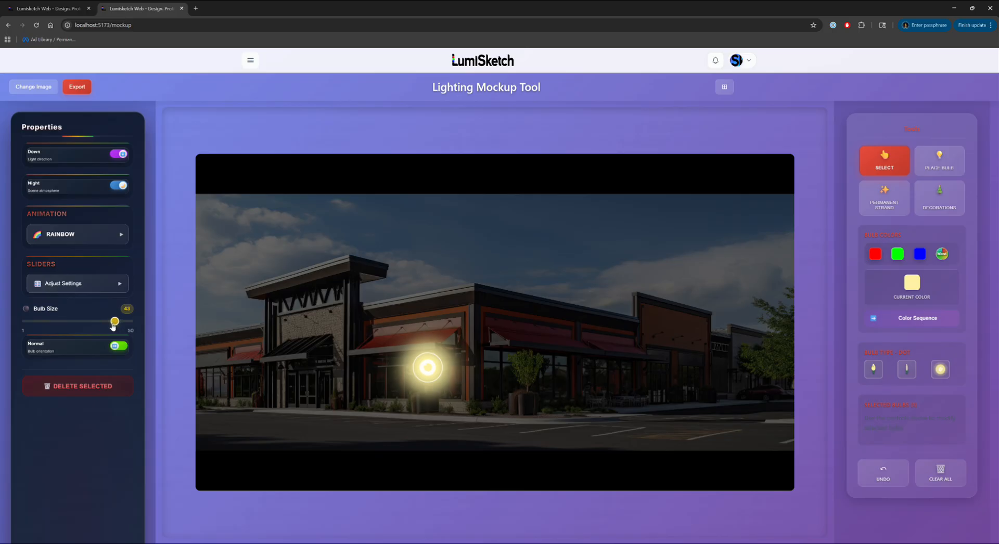
{"action": "left_click_drag", "start_coordinate": [113, 326], "coordinate": [41, 329]}
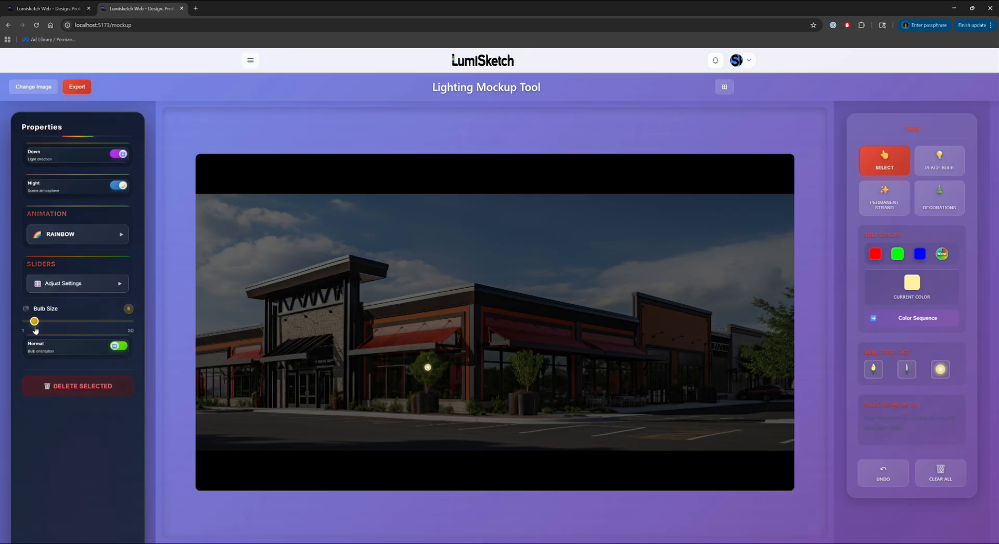
{"action": "left_click", "coordinate": [450, 400]}
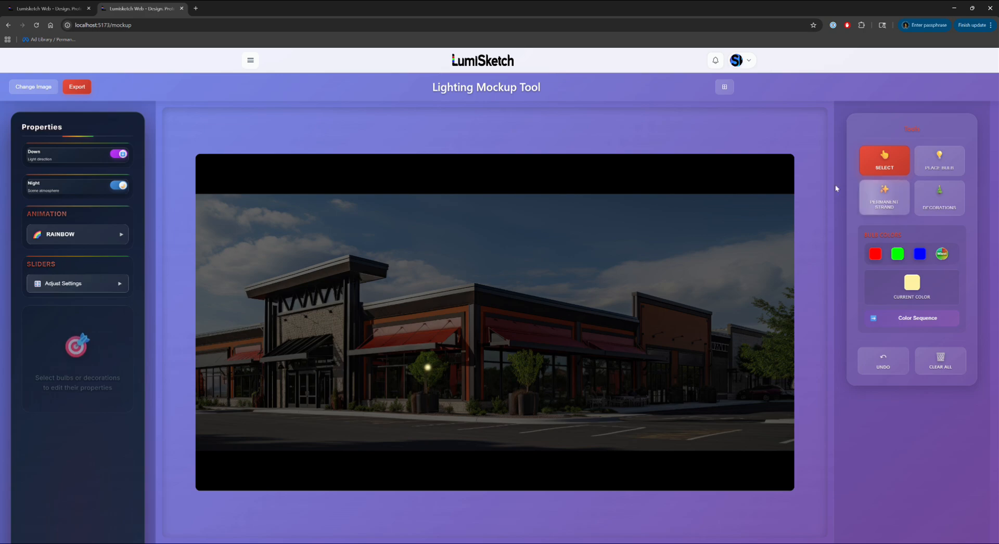
- Lower the dot size for new bulbs to about 7, using the selected tree bulb as the size reference
{"action": "left_click", "coordinate": [425, 366]}
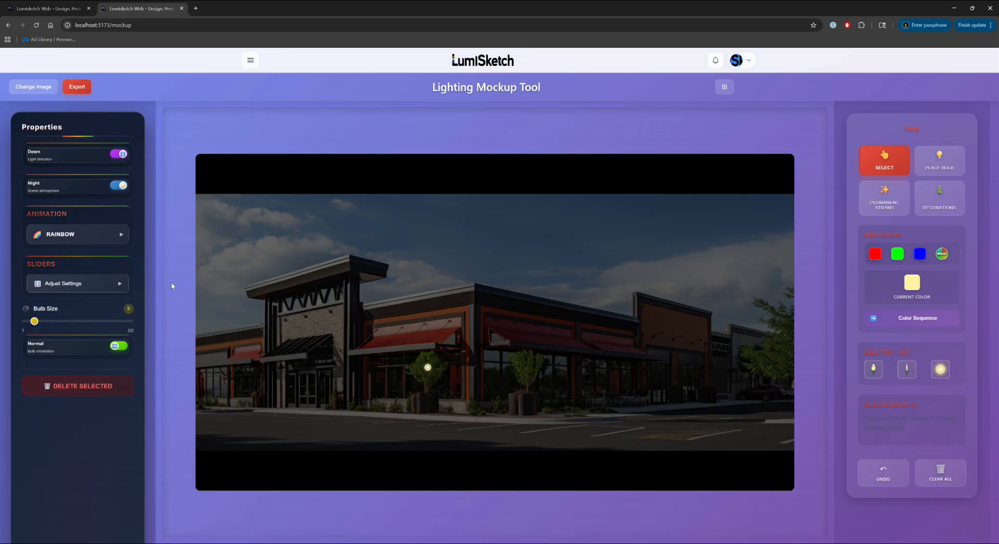
{"action": "left_click", "coordinate": [80, 286]}
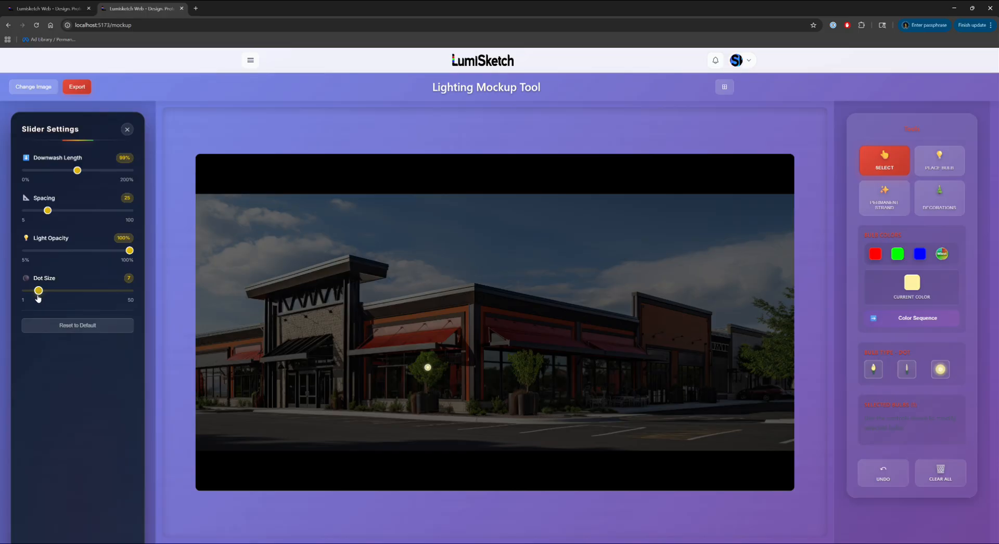
{"action": "left_click", "coordinate": [127, 130]}
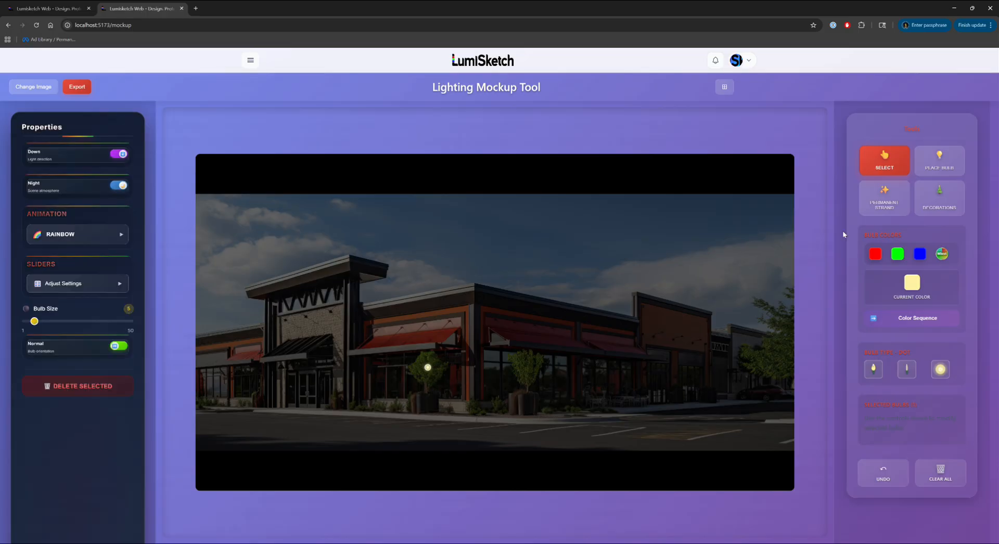
- Scatter freehand bulbs with Drag placement over both potted trees and the large tree at the photo's right edge
{"action": "left_click", "coordinate": [953, 165]}
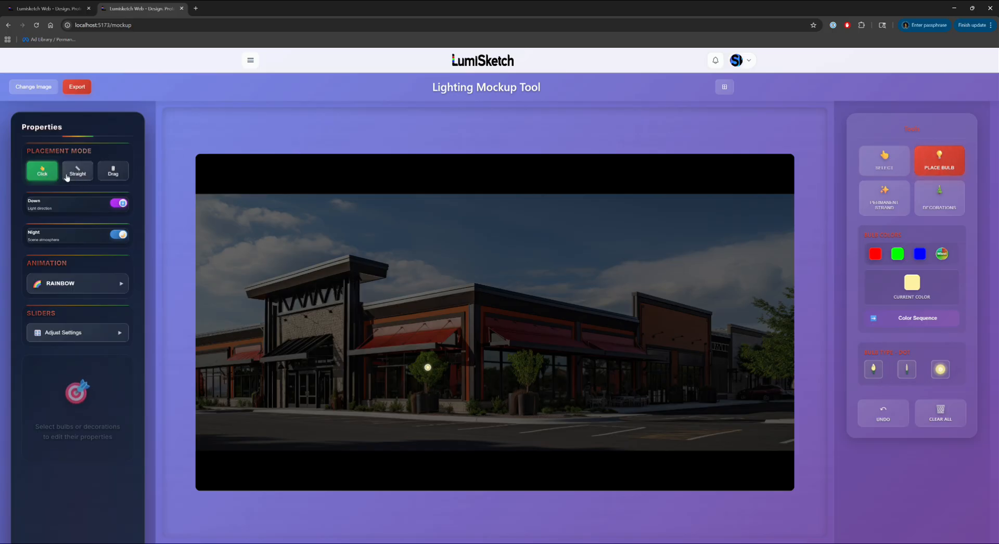
{"action": "left_click", "coordinate": [113, 171]}
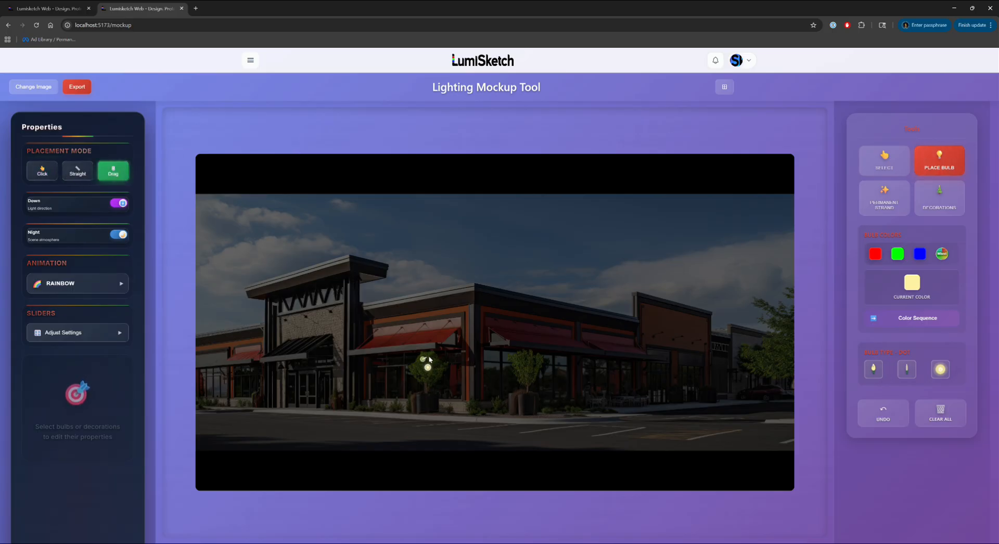
{"action": "left_click_drag", "start_coordinate": [430, 360], "coordinate": [436, 379]}
{"action": "mouse_move", "coordinate": [417, 382]}
{"action": "left_mouse_down"}
{"action": "mouse_move", "coordinate": [412, 369]}
{"action": "mouse_move", "coordinate": [426, 367]}
{"action": "left_mouse_up"}
{"action": "mouse_move", "coordinate": [512, 358]}
{"action": "left_mouse_down"}
{"action": "mouse_move", "coordinate": [536, 378]}
{"action": "mouse_move", "coordinate": [524, 385]}
{"action": "mouse_move", "coordinate": [528, 369]}
{"action": "mouse_move", "coordinate": [517, 372]}
{"action": "left_mouse_up"}
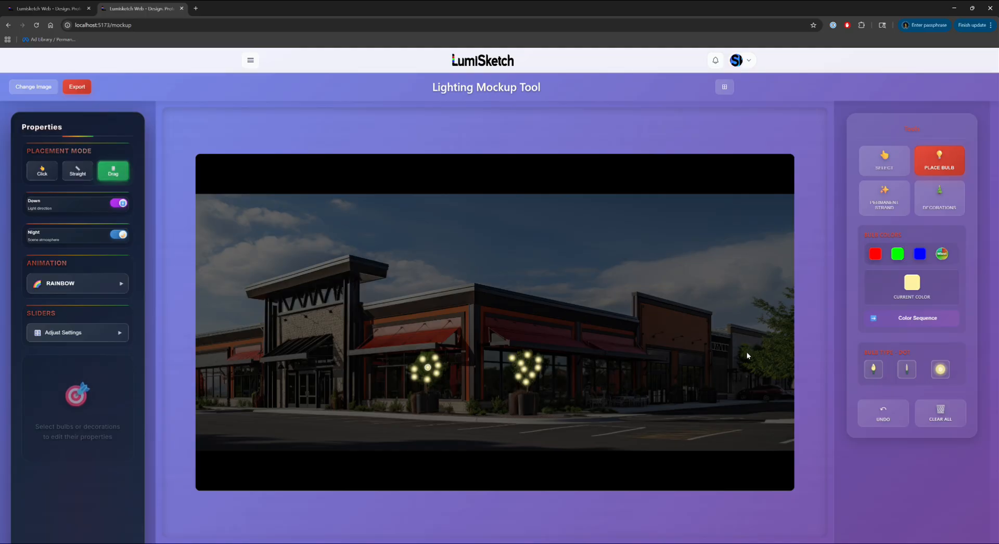
{"action": "mouse_move", "coordinate": [749, 352]}
{"action": "left_mouse_down"}
{"action": "mouse_move", "coordinate": [753, 366]}
{"action": "mouse_move", "coordinate": [785, 361]}
{"action": "mouse_move", "coordinate": [790, 347]}
{"action": "mouse_move", "coordinate": [780, 317]}
{"action": "mouse_move", "coordinate": [763, 303]}
{"action": "left_mouse_up"}
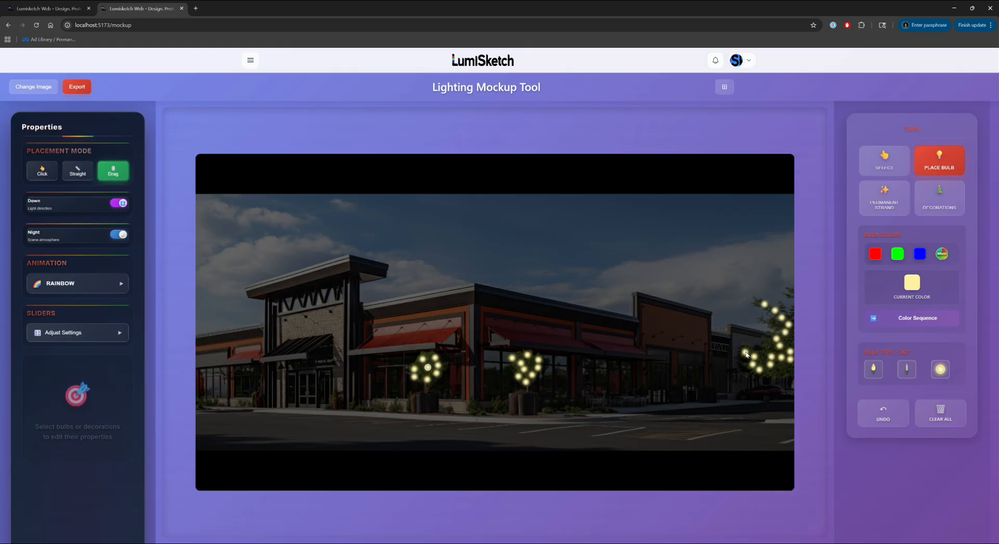
{"action": "mouse_move", "coordinate": [770, 349]}
{"action": "left_mouse_down"}
{"action": "mouse_move", "coordinate": [786, 365]}
{"action": "mouse_move", "coordinate": [778, 373]}
{"action": "left_mouse_up"}
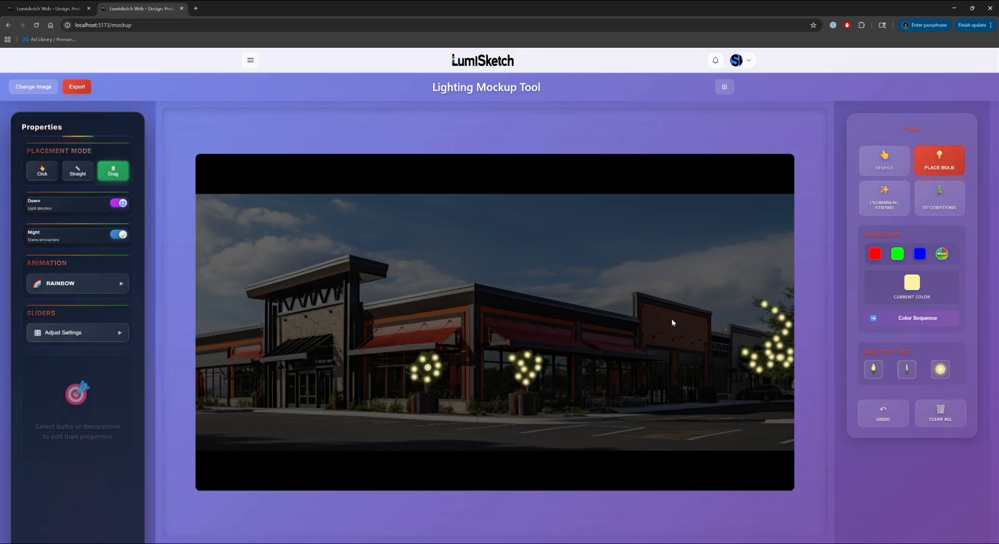
- Activate a two-colour sequence of blue and white for newly placed bulbs
{"action": "left_click", "coordinate": [885, 160]}
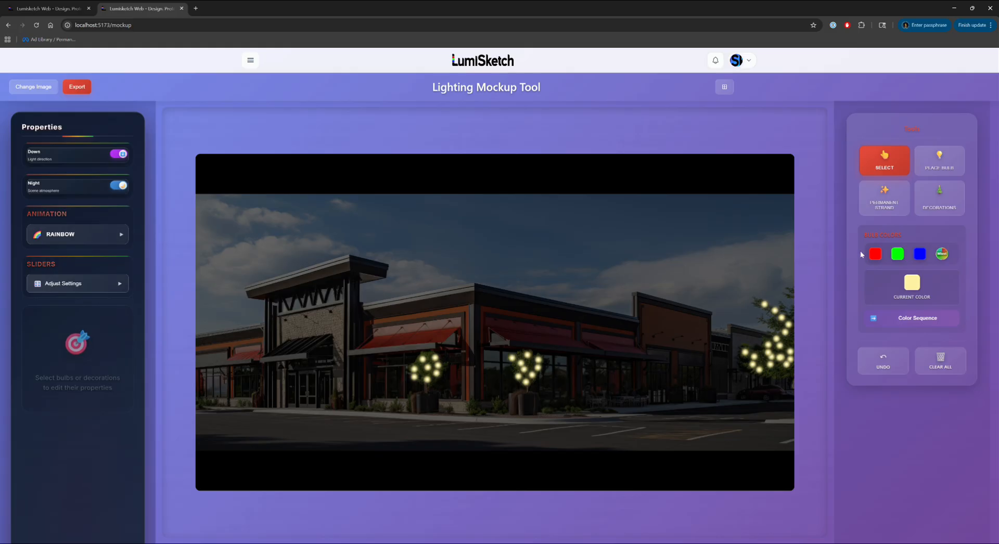
{"action": "left_click", "coordinate": [941, 163]}
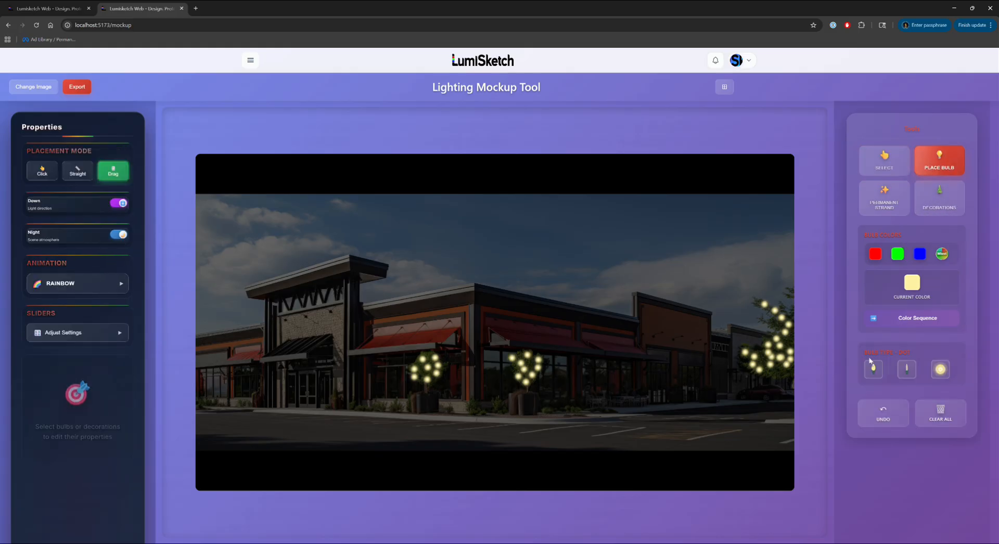
{"action": "left_click", "coordinate": [910, 320]}
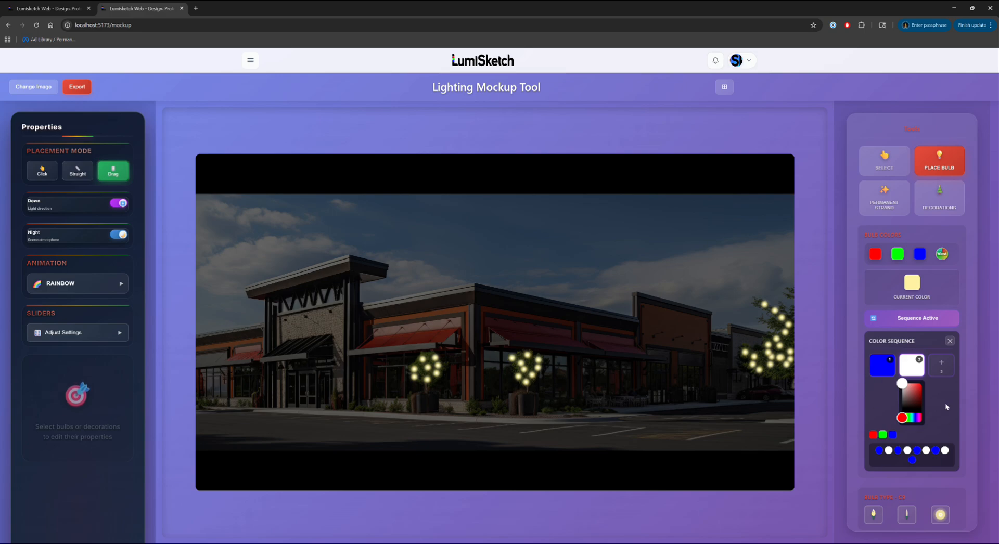
{"action": "scroll", "coordinate": [938, 414], "scroll_direction": "down", "scroll_amount": 1}
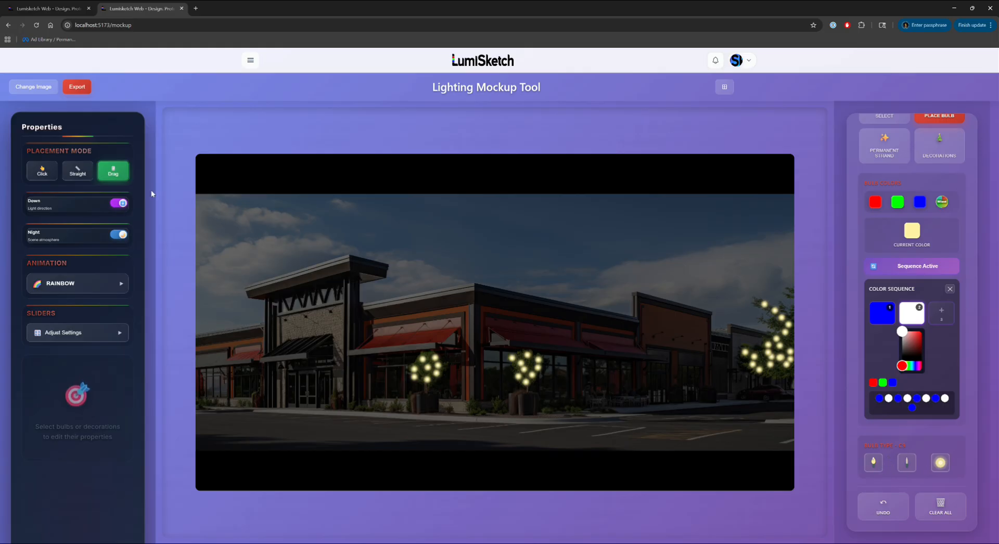
- Place a straight line of sequence-coloured bulbs along the low roofline at the building's left end
{"action": "left_click", "coordinate": [77, 173]}
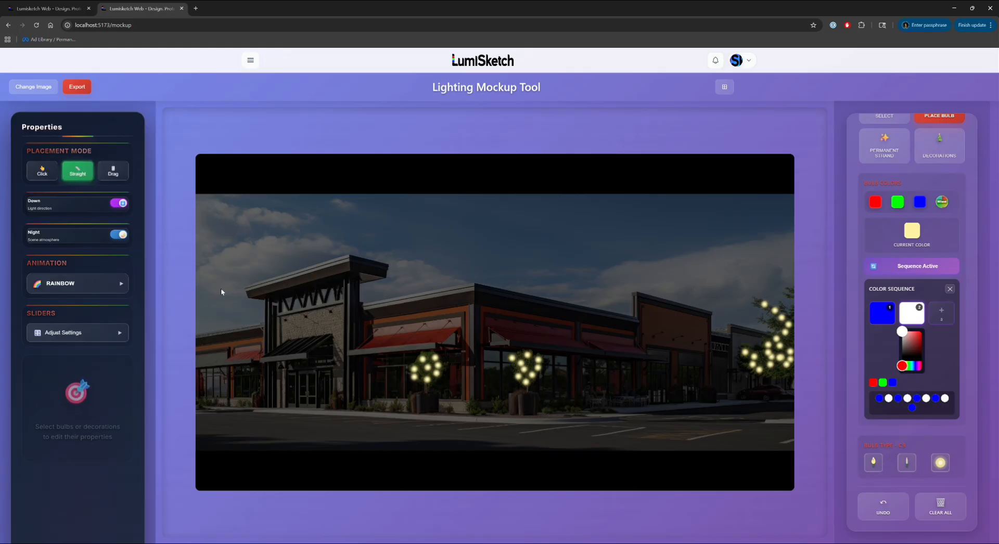
{"action": "left_click", "coordinate": [198, 334]}
{"action": "left_click", "coordinate": [262, 324]}
- Set the dot size to 22 and run straight lines of bulbs along the entrance tower and the remaining rooflines to its right
{"action": "left_click", "coordinate": [94, 331]}
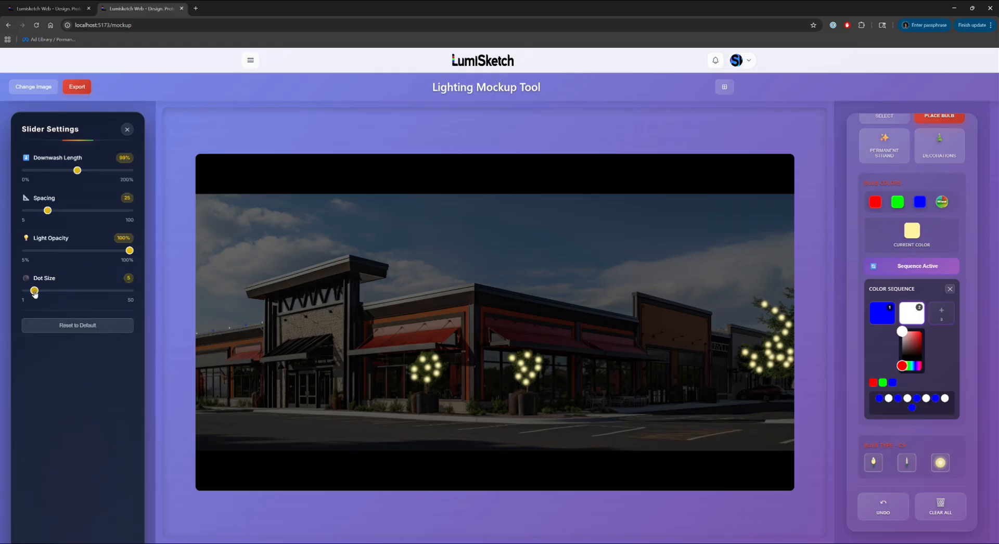
{"action": "left_click_drag", "start_coordinate": [34, 293], "coordinate": [71, 294]}
{"action": "left_click_drag", "start_coordinate": [246, 290], "coordinate": [346, 258]}
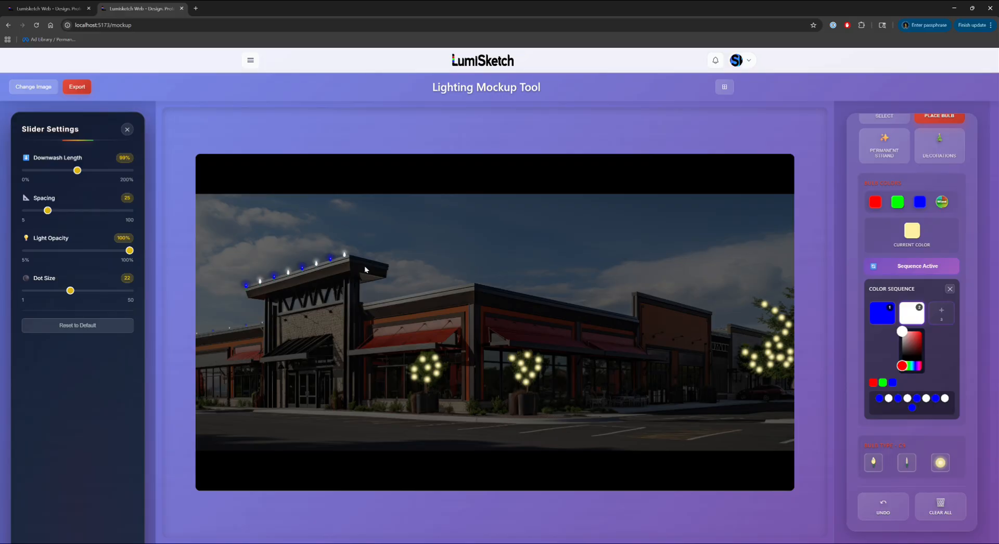
{"action": "left_click_drag", "start_coordinate": [351, 255], "coordinate": [388, 268]}
{"action": "mouse_move", "coordinate": [364, 308]}
{"action": "left_mouse_down"}
{"action": "mouse_move", "coordinate": [476, 281]}
{"action": "mouse_move", "coordinate": [638, 317]}
{"action": "mouse_move", "coordinate": [635, 294]}
{"action": "mouse_move", "coordinate": [646, 295]}
{"action": "mouse_move", "coordinate": [712, 313]}
{"action": "mouse_move", "coordinate": [728, 336]}
{"action": "mouse_move", "coordinate": [773, 336]}
{"action": "left_mouse_up"}
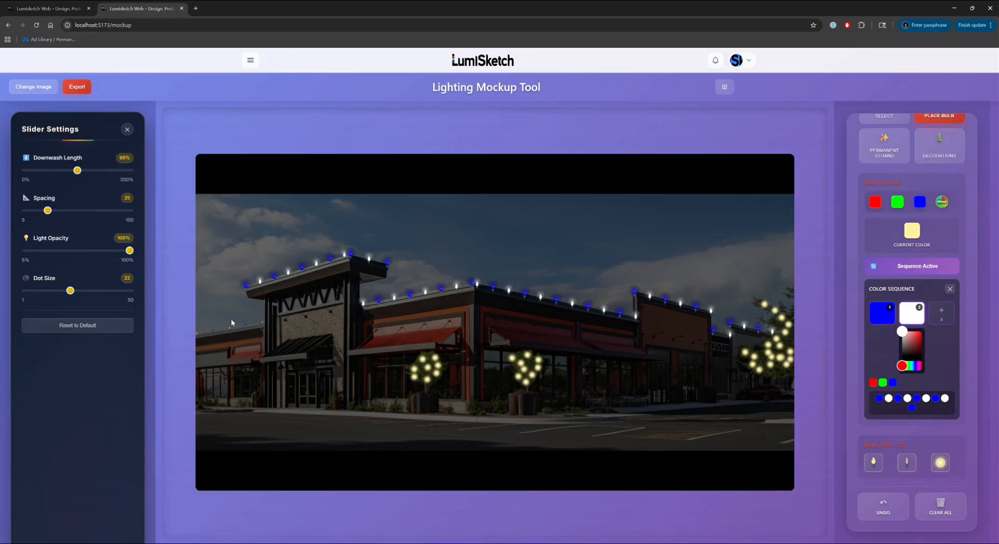
- Select the five bulbs on the low left roofline and set their bulb size to 17
{"action": "scroll", "coordinate": [885, 151], "scroll_direction": "up", "scroll_amount": 1}
{"action": "left_click", "coordinate": [885, 160]}
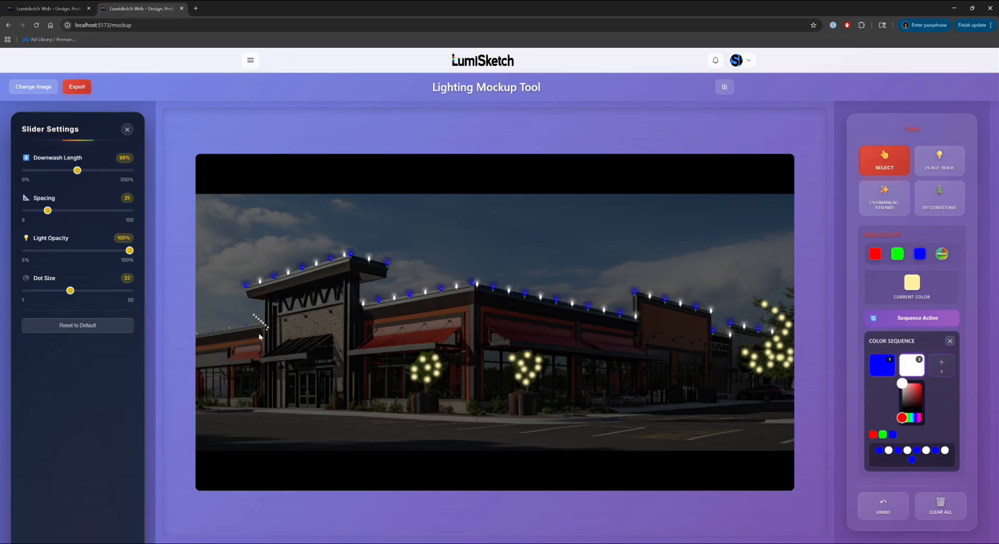
{"action": "mouse_move", "coordinate": [217, 338]}
{"action": "left_mouse_down"}
{"action": "mouse_move", "coordinate": [196, 337]}
{"action": "mouse_move", "coordinate": [197, 328]}
{"action": "mouse_move", "coordinate": [257, 319]}
{"action": "left_mouse_up"}
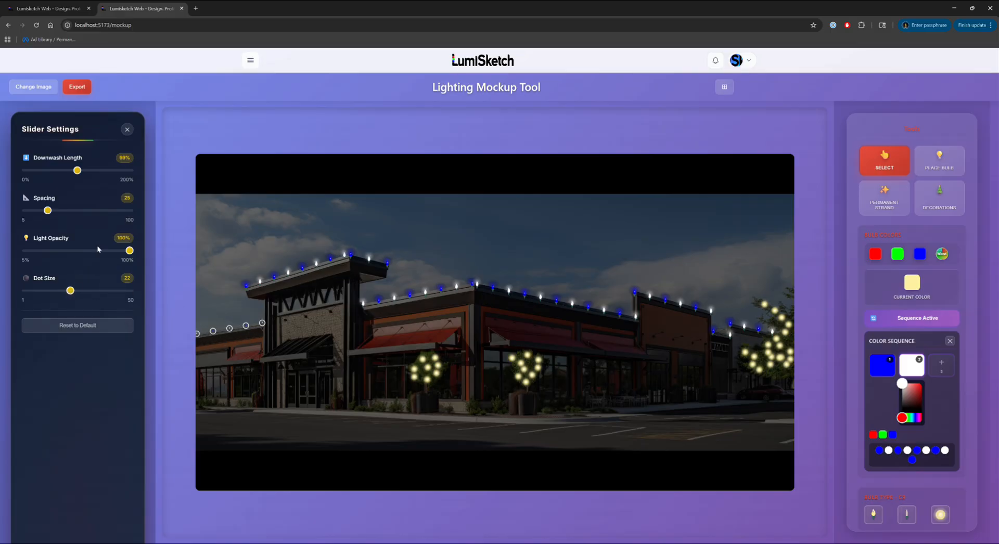
{"action": "left_click", "coordinate": [127, 130]}
{"action": "left_click_drag", "start_coordinate": [35, 355], "coordinate": [61, 357]}
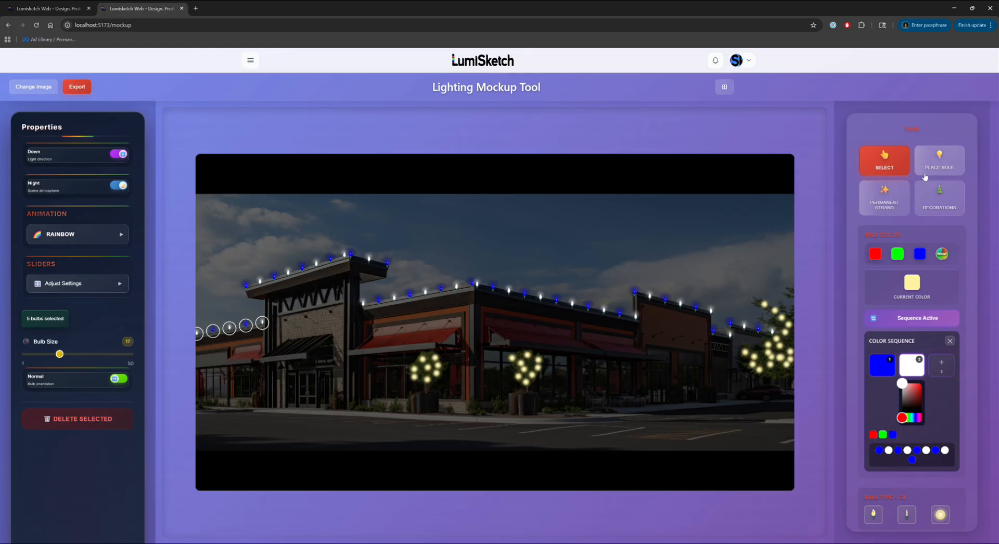
- Switch to the Mini LED bulb type and draw freehand bulb runs along the lower edges of the storefront awnings
{"action": "left_click", "coordinate": [910, 521]}
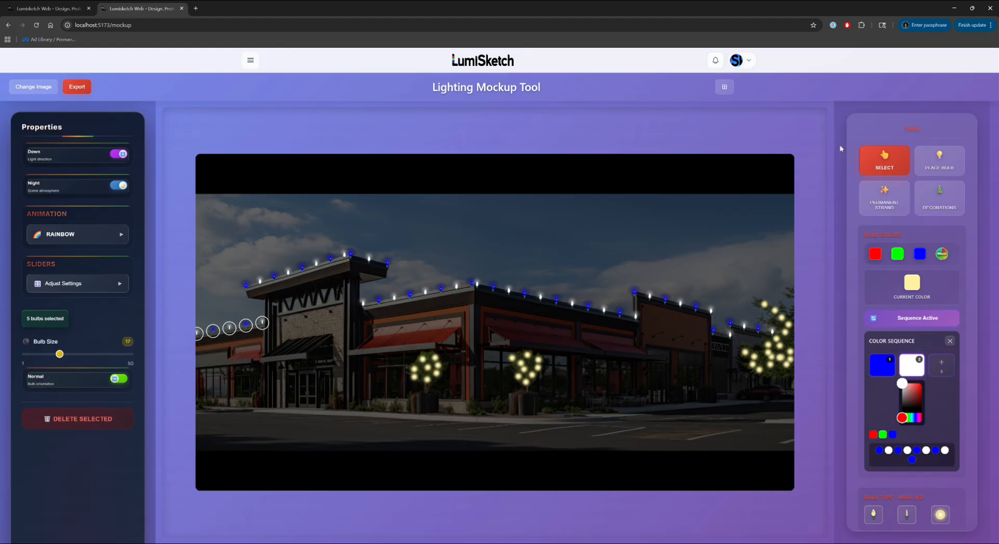
{"action": "left_click", "coordinate": [947, 165]}
{"action": "left_click", "coordinate": [115, 170]}
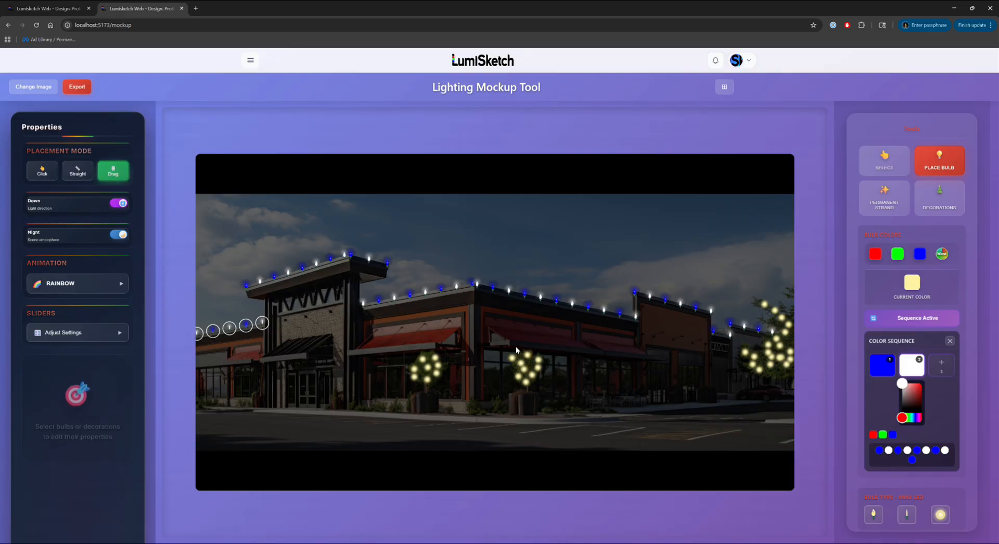
{"action": "left_click_drag", "start_coordinate": [510, 342], "coordinate": [668, 359]}
{"action": "left_click_drag", "start_coordinate": [433, 347], "coordinate": [199, 370]}
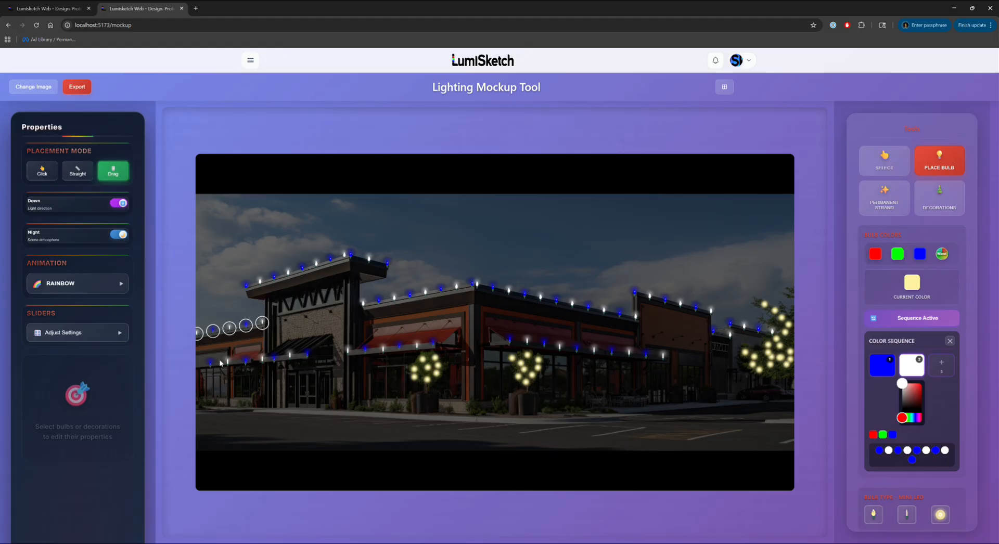
- Select all the awning bulbs and set their bulb orientation to Flipped
{"action": "left_click", "coordinate": [876, 166]}
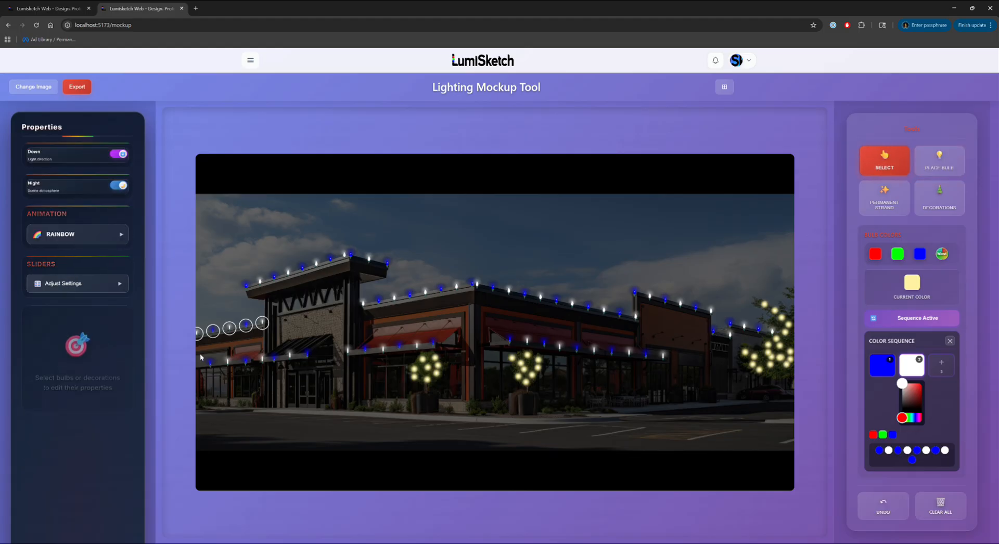
{"action": "mouse_move", "coordinate": [213, 354]}
{"action": "left_mouse_down"}
{"action": "mouse_move", "coordinate": [207, 374]}
{"action": "mouse_move", "coordinate": [223, 377]}
{"action": "mouse_move", "coordinate": [439, 352]}
{"action": "mouse_move", "coordinate": [551, 351]}
{"action": "mouse_move", "coordinate": [671, 367]}
{"action": "mouse_move", "coordinate": [674, 354]}
{"action": "mouse_move", "coordinate": [456, 334]}
{"action": "mouse_move", "coordinate": [204, 362]}
{"action": "left_mouse_up"}
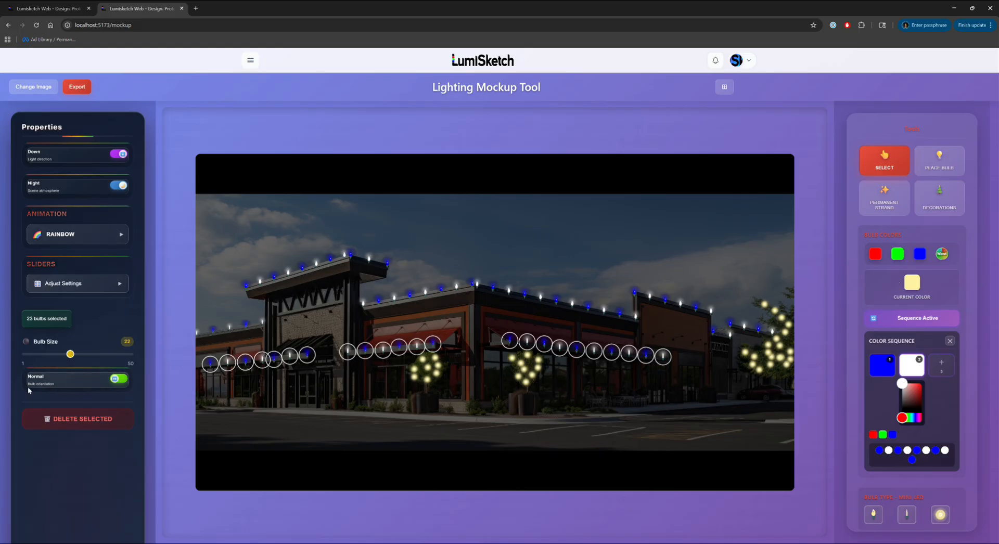
{"action": "left_click_drag", "start_coordinate": [29, 382], "coordinate": [117, 384]}
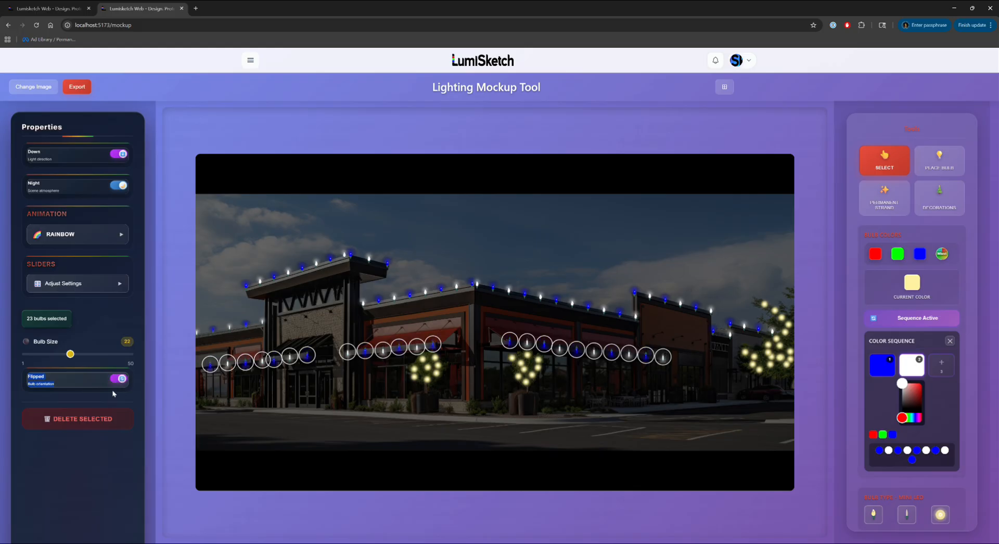
{"action": "left_click", "coordinate": [116, 383]}
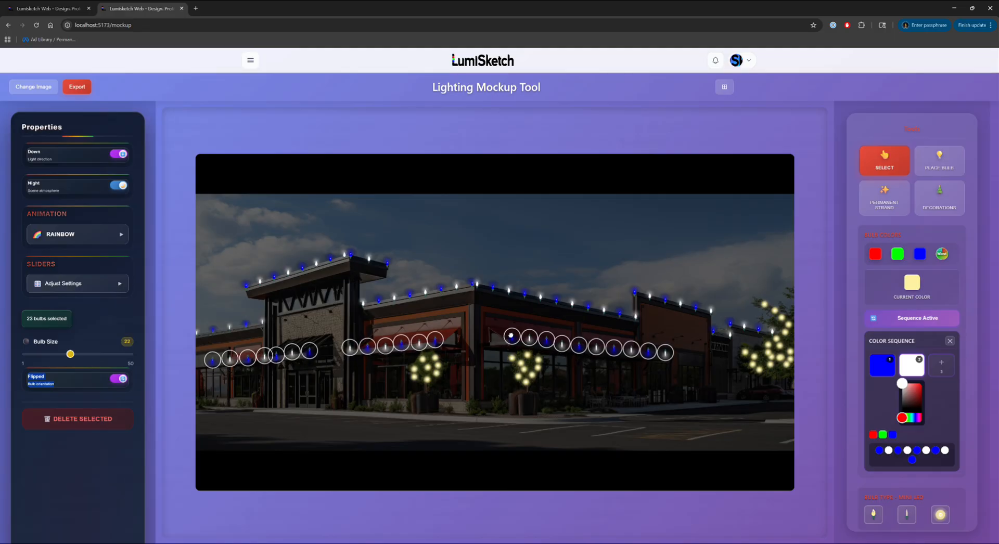
- Shift the selected awning bulbs down and left onto the lower awning edges, and select all the roofline bulbs and nudge them slightly upward
{"action": "left_click_drag", "start_coordinate": [508, 340], "coordinate": [511, 345]}
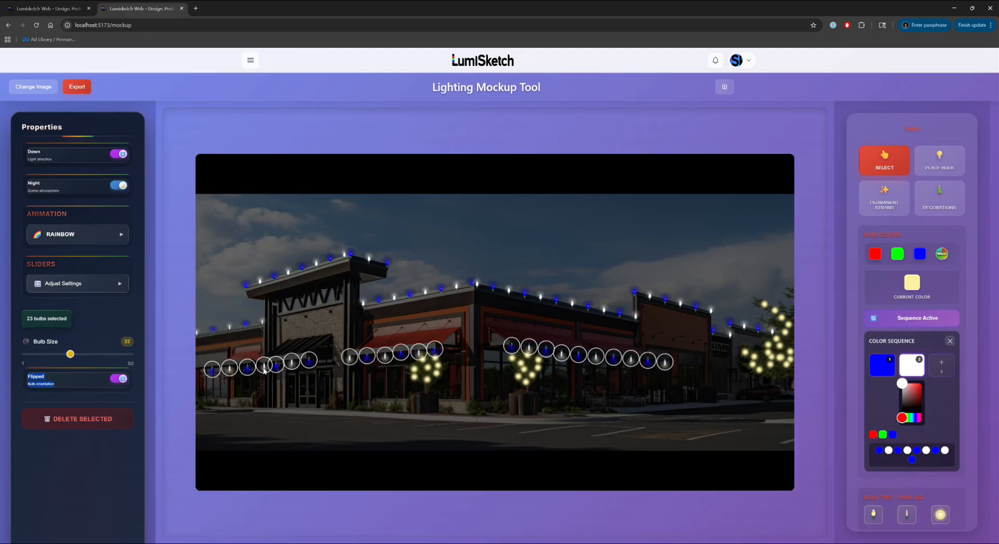
{"action": "mouse_move", "coordinate": [267, 366]}
{"action": "left_mouse_down"}
{"action": "mouse_move", "coordinate": [268, 387]}
{"action": "mouse_move", "coordinate": [252, 363]}
{"action": "left_mouse_up"}
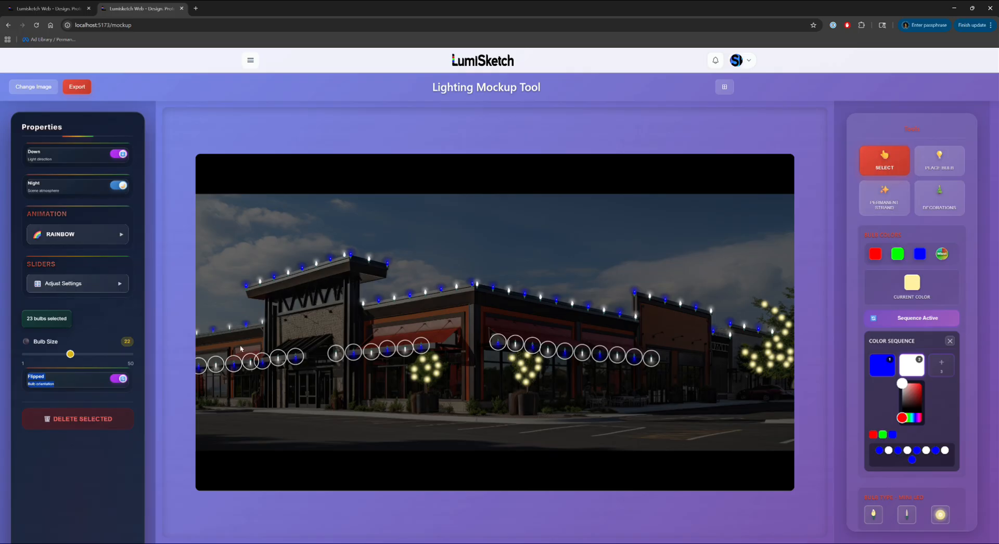
{"action": "left_click_drag", "start_coordinate": [202, 339], "coordinate": [375, 327]}
{"action": "mouse_move", "coordinate": [374, 327]}
{"action": "left_mouse_down"}
{"action": "mouse_move", "coordinate": [638, 322]}
{"action": "mouse_move", "coordinate": [718, 343]}
{"action": "mouse_move", "coordinate": [778, 327]}
{"action": "mouse_move", "coordinate": [703, 297]}
{"action": "mouse_move", "coordinate": [348, 228]}
{"action": "mouse_move", "coordinate": [217, 283]}
{"action": "mouse_move", "coordinate": [206, 341]}
{"action": "left_mouse_up"}
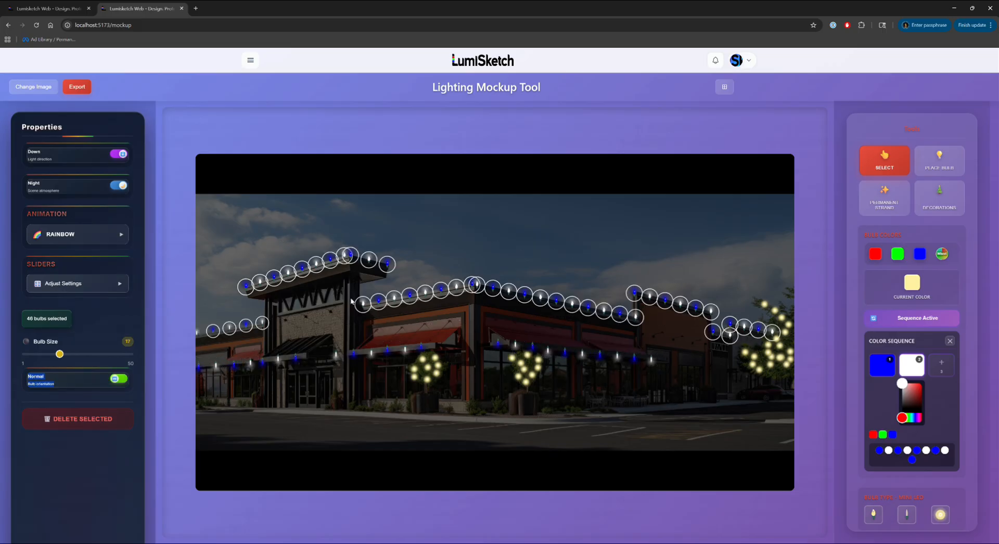
{"action": "left_click_drag", "start_coordinate": [370, 257], "coordinate": [371, 253]}
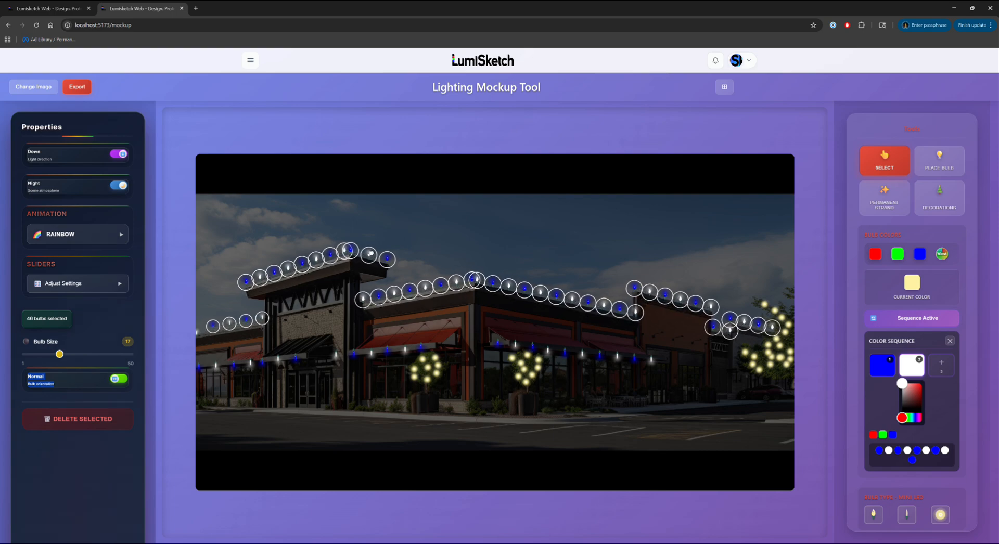
{"action": "left_click", "coordinate": [517, 244]}
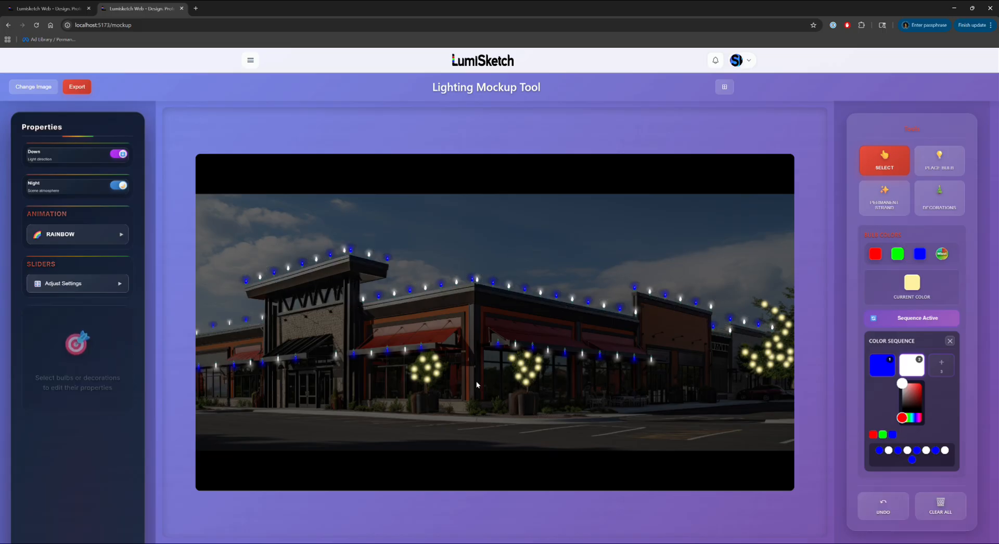
- Turn off the color sequence and place a small red-bowed house wreath on each side of the entrance doors
{"action": "left_click", "coordinate": [903, 319]}
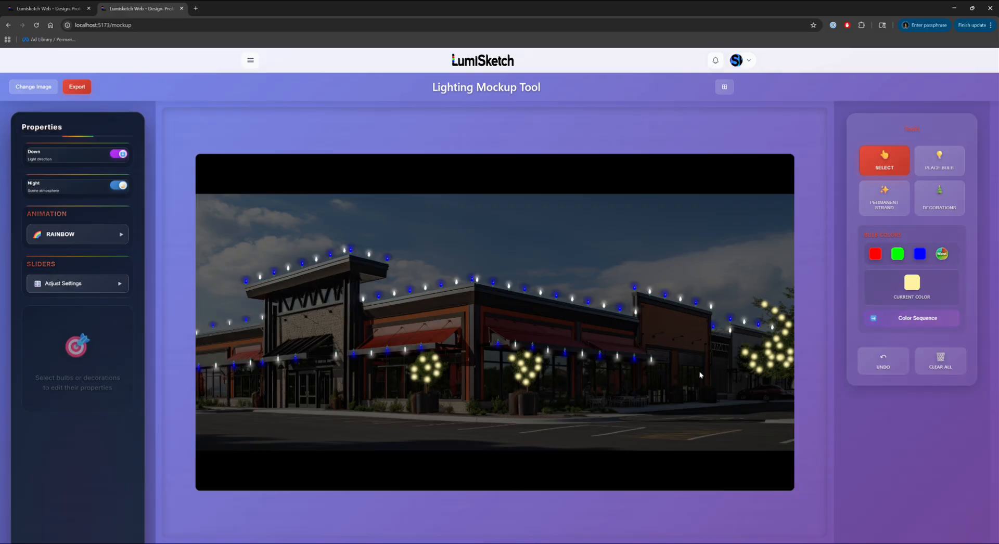
{"action": "left_click", "coordinate": [940, 201]}
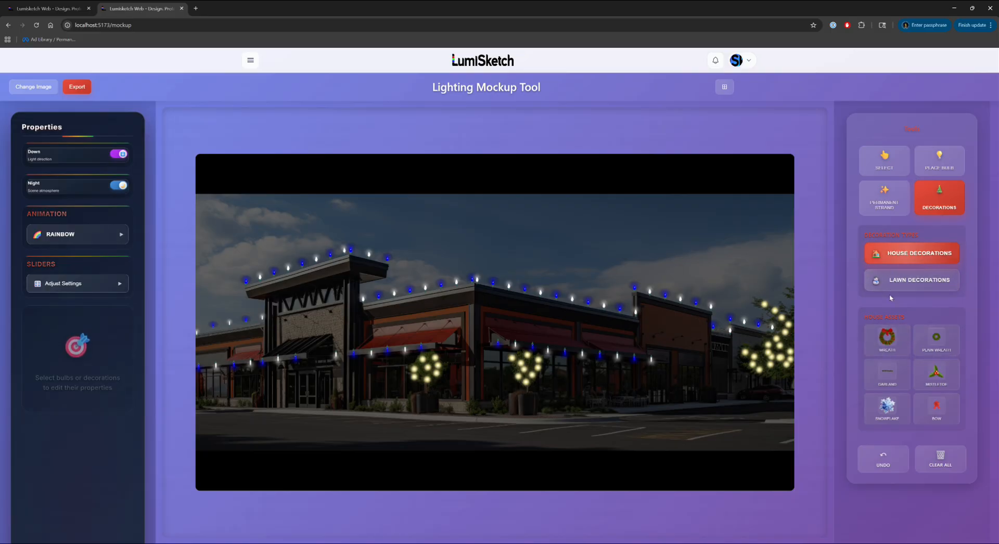
{"action": "left_click_drag", "start_coordinate": [889, 334], "coordinate": [307, 393]}
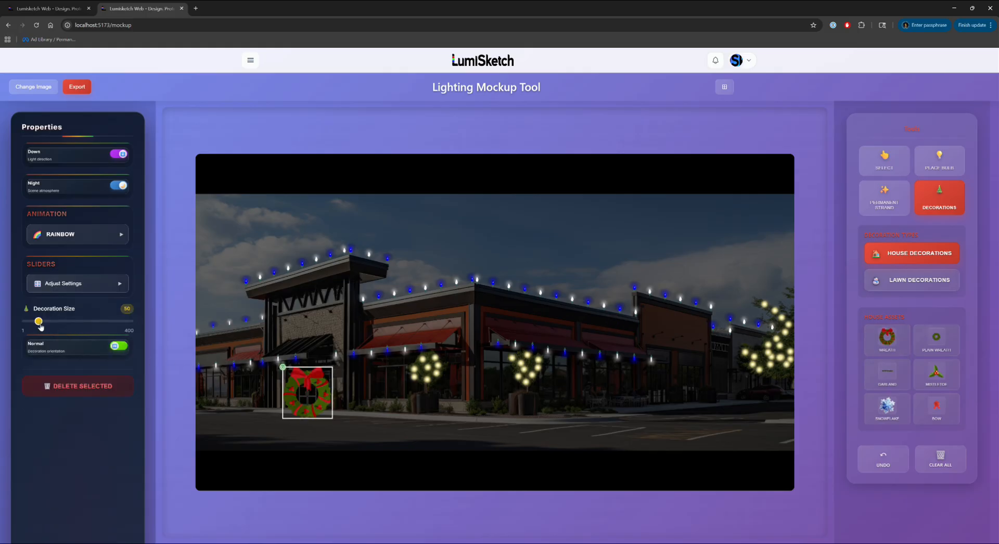
{"action": "left_click_drag", "start_coordinate": [38, 322], "coordinate": [17, 325]}
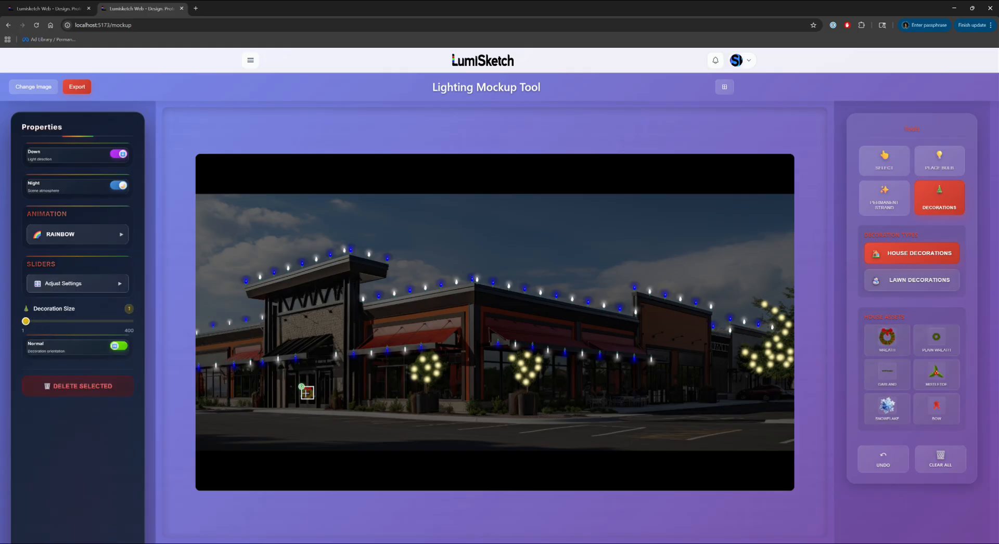
{"action": "left_click_drag", "start_coordinate": [306, 393], "coordinate": [278, 385]}
{"action": "left_click_drag", "start_coordinate": [887, 338], "coordinate": [338, 381]}
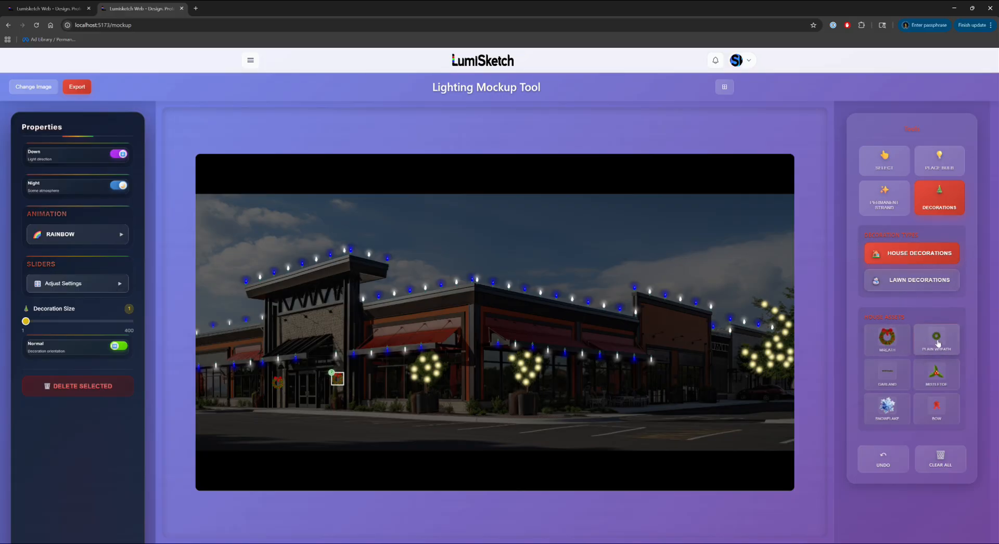
- Place two plain wreaths on the walls at the right end of the storefront, sized 21 and 27
{"action": "left_click_drag", "start_coordinate": [289, 363], "coordinate": [659, 390]}
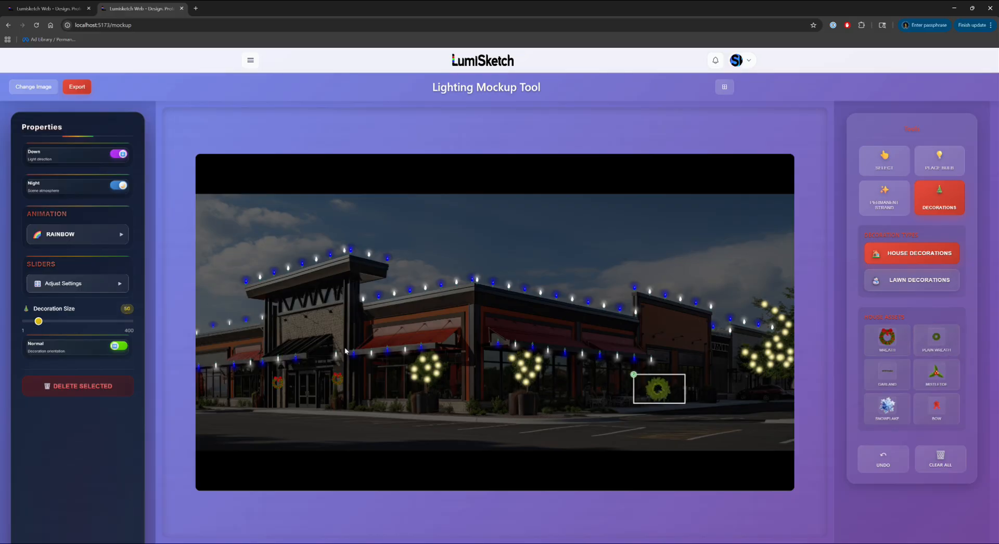
{"action": "left_click_drag", "start_coordinate": [38, 324], "coordinate": [22, 327]}
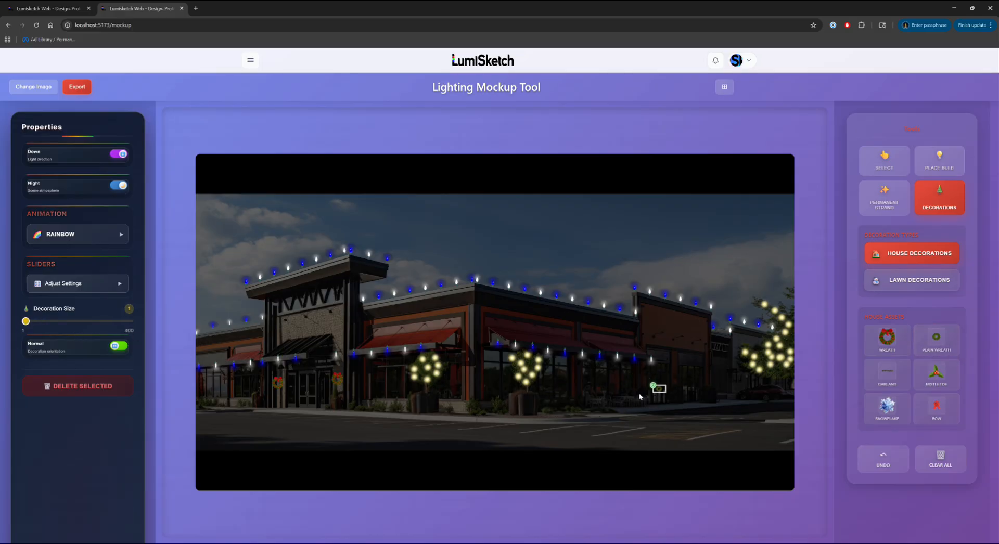
{"action": "left_click_drag", "start_coordinate": [654, 386], "coordinate": [645, 380]}
{"action": "left_click_drag", "start_coordinate": [32, 321], "coordinate": [32, 325]}
{"action": "left_click", "coordinate": [881, 351]}
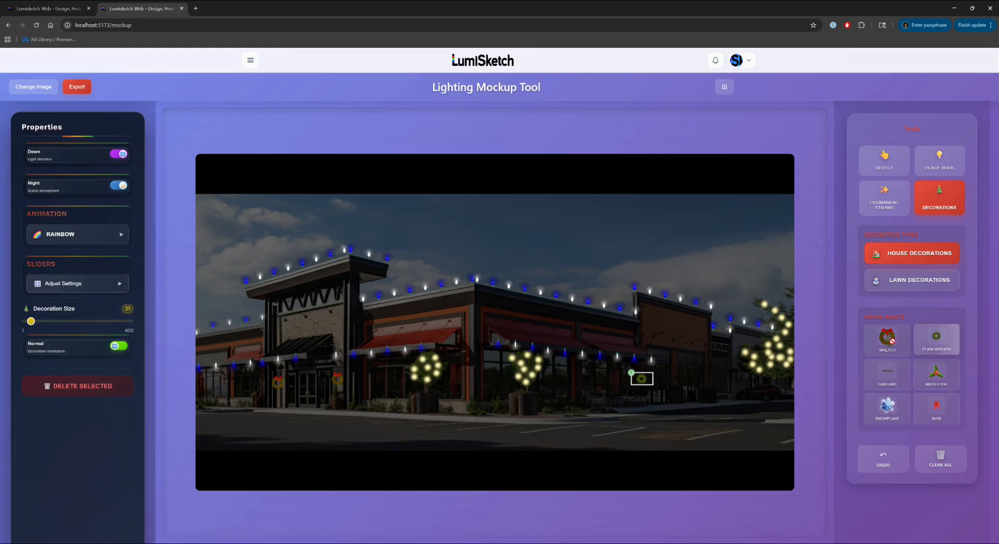
{"action": "left_click", "coordinate": [709, 384]}
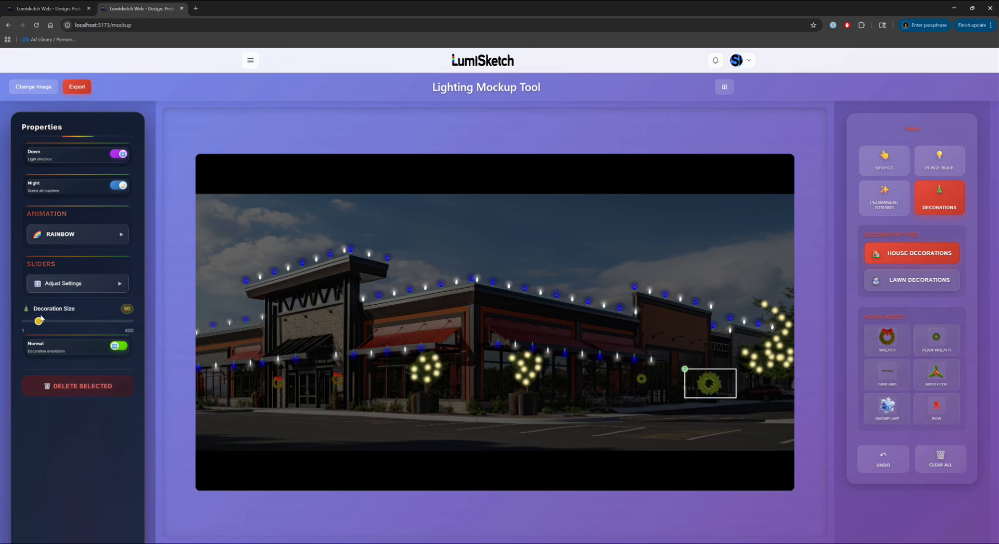
{"action": "left_click_drag", "start_coordinate": [40, 320], "coordinate": [32, 321]}
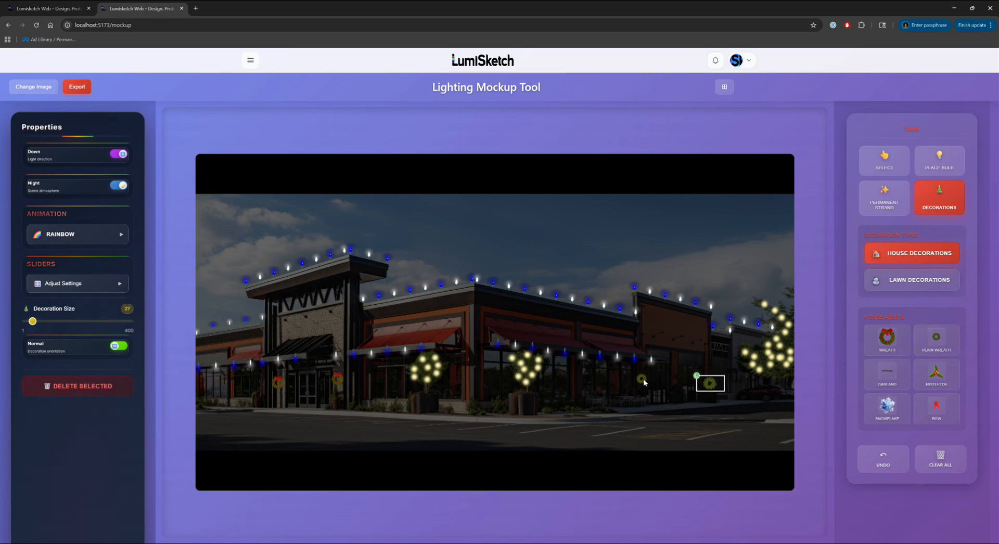
{"action": "left_click_drag", "start_coordinate": [709, 384], "coordinate": [705, 384]}
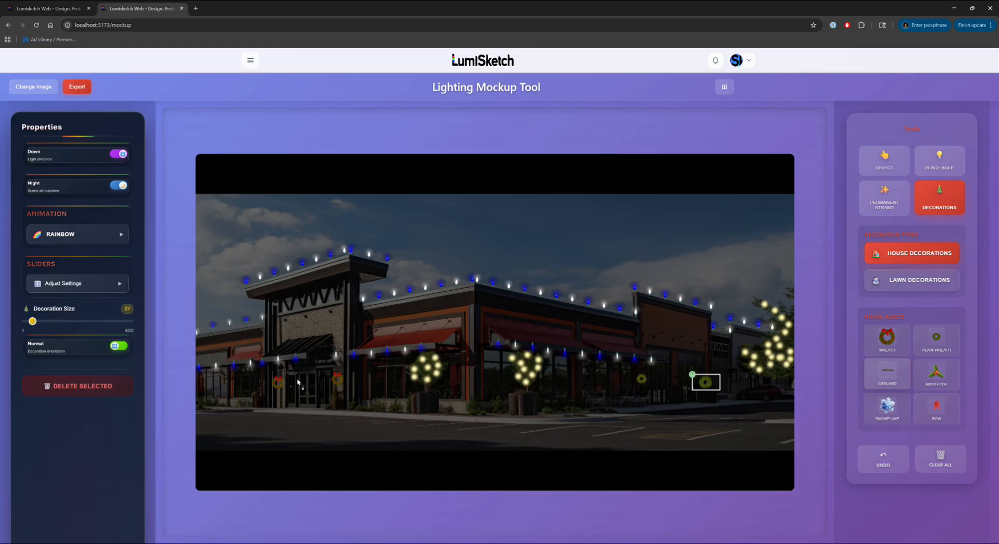
- Hang two overlapping garlands at decoration size 50 above the entrance doors, between the bowed wreaths
{"action": "left_click_drag", "start_coordinate": [297, 381], "coordinate": [295, 371]}
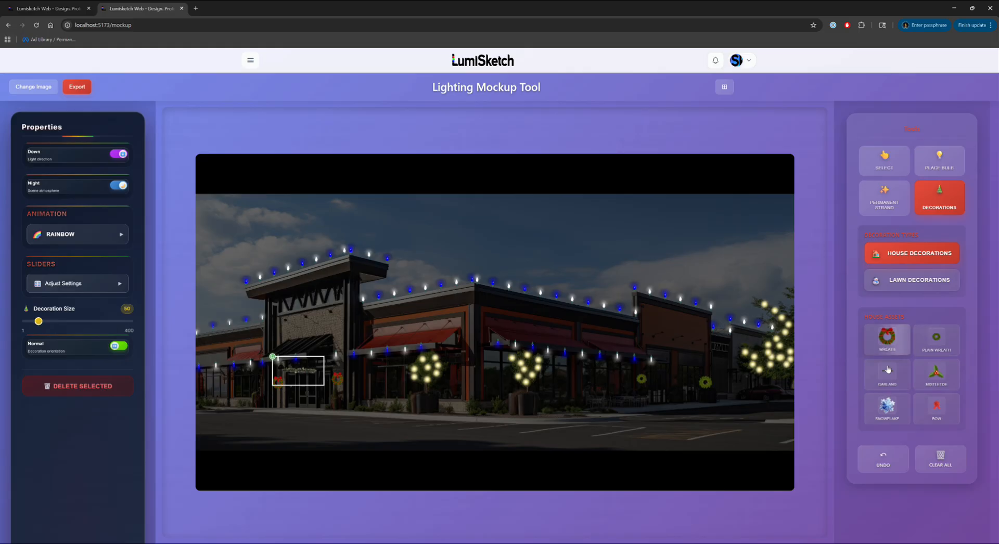
{"action": "left_click_drag", "start_coordinate": [888, 374], "coordinate": [413, 360]}
{"action": "left_click_drag", "start_coordinate": [329, 368], "coordinate": [321, 372]}
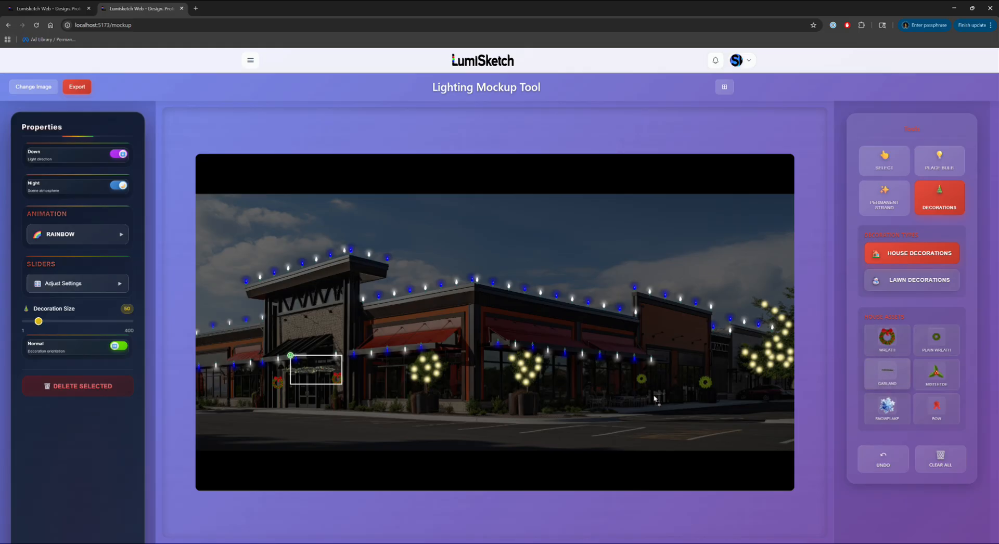
- Place two garlands side by side above and between the plain wreaths, shrinking both and setting the second to size 34
{"action": "left_click", "coordinate": [655, 370]}
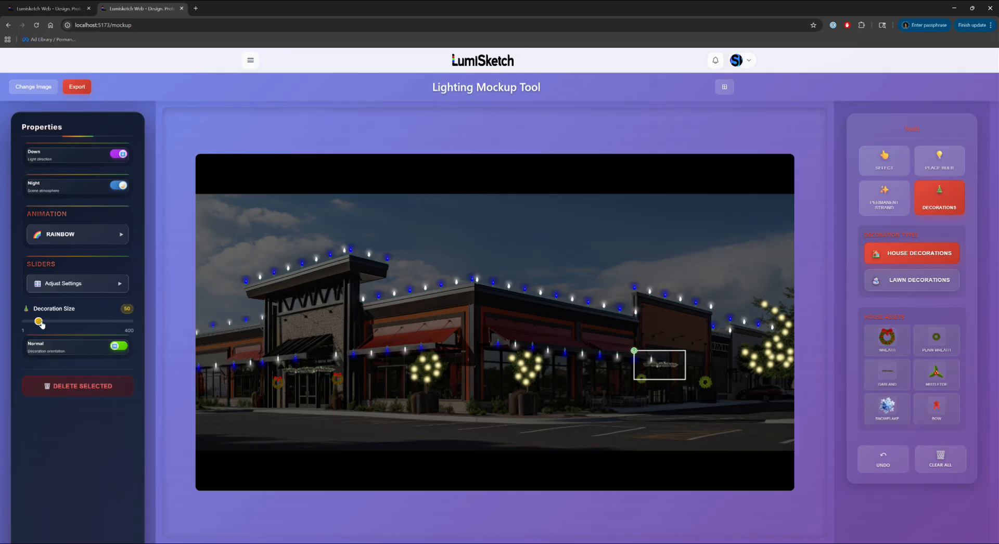
{"action": "left_click_drag", "start_coordinate": [38, 322], "coordinate": [33, 322]}
{"action": "left_click_drag", "start_coordinate": [877, 375], "coordinate": [700, 370]}
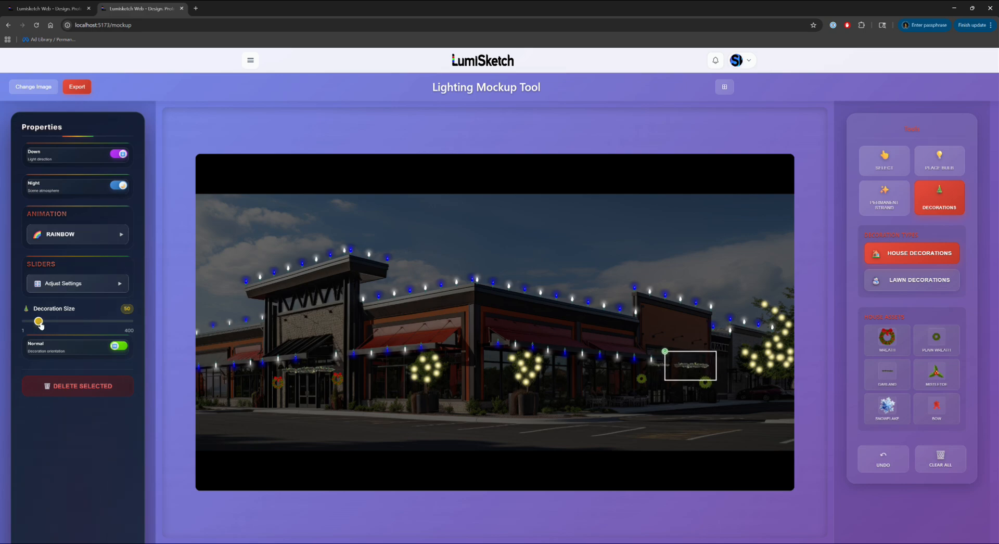
{"action": "left_click_drag", "start_coordinate": [40, 325], "coordinate": [35, 326]}
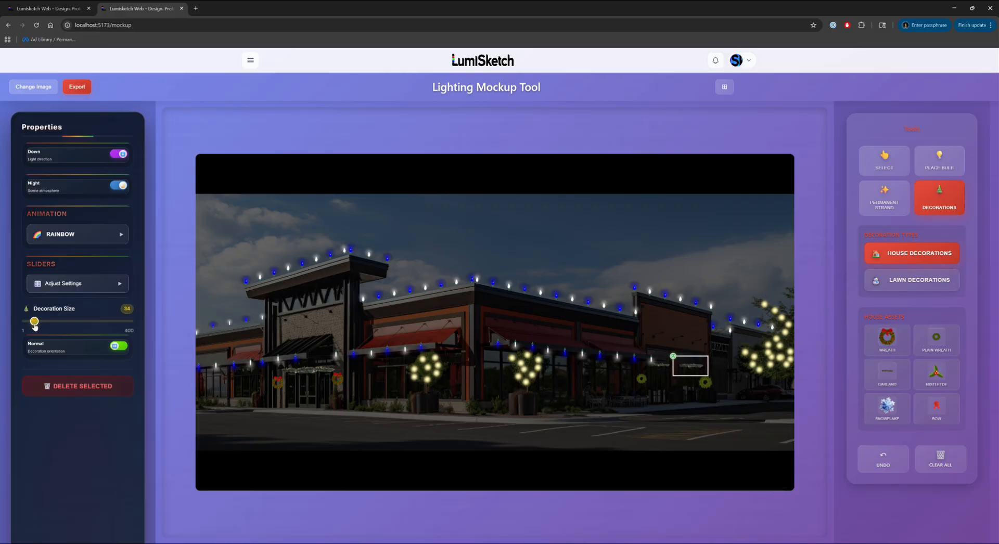
{"action": "left_click", "coordinate": [662, 418]}
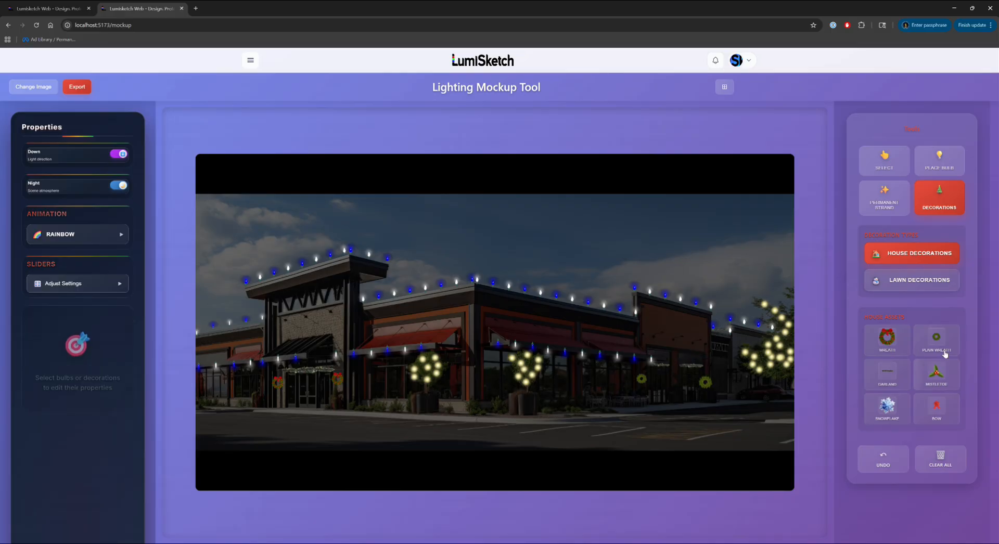
- Add a Reindeer lawn decoration at size 86, set its orientation to Flipped, and position it at the curb before the building's corner
{"action": "left_click", "coordinate": [928, 281]}
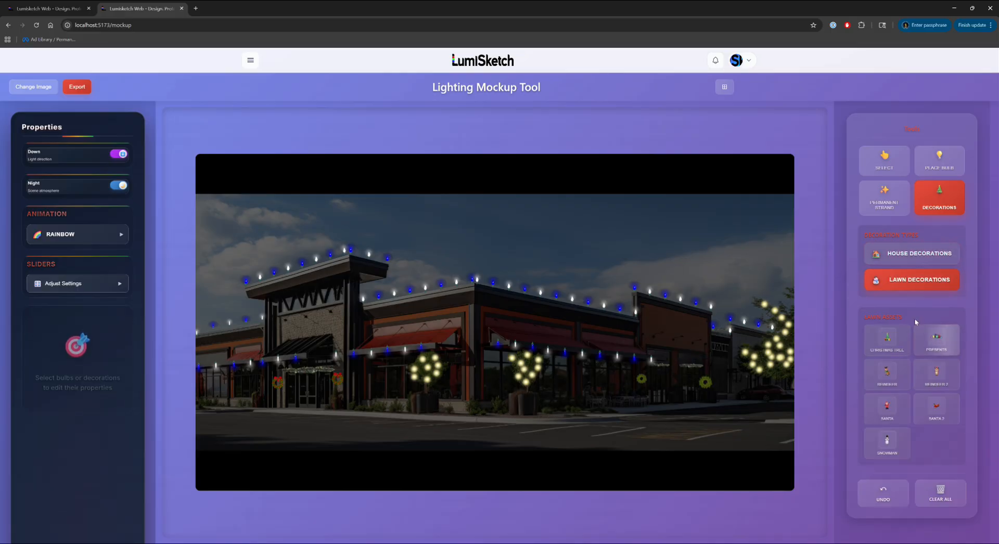
{"action": "left_click", "coordinate": [886, 374]}
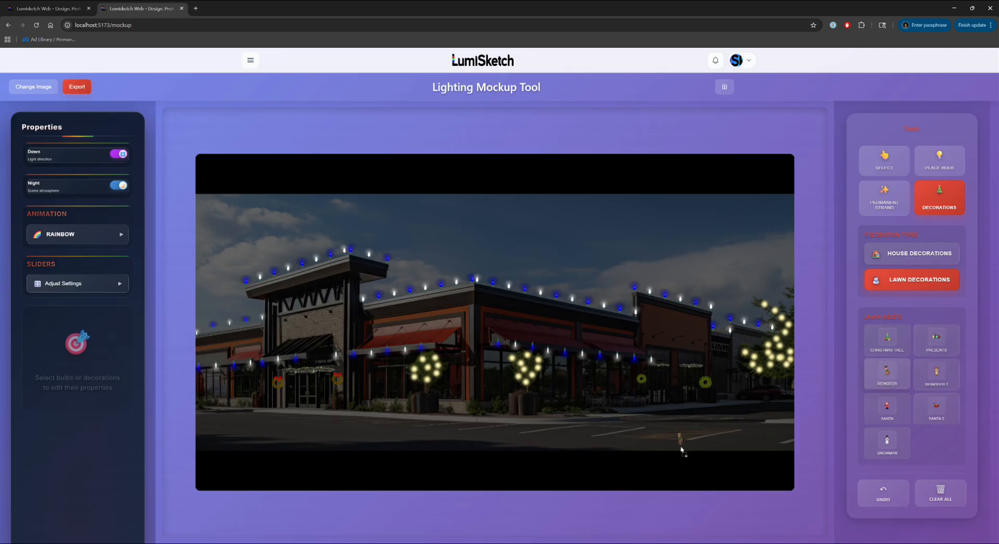
{"action": "left_click", "coordinate": [697, 445]}
{"action": "left_click_drag", "start_coordinate": [702, 444], "coordinate": [740, 432]}
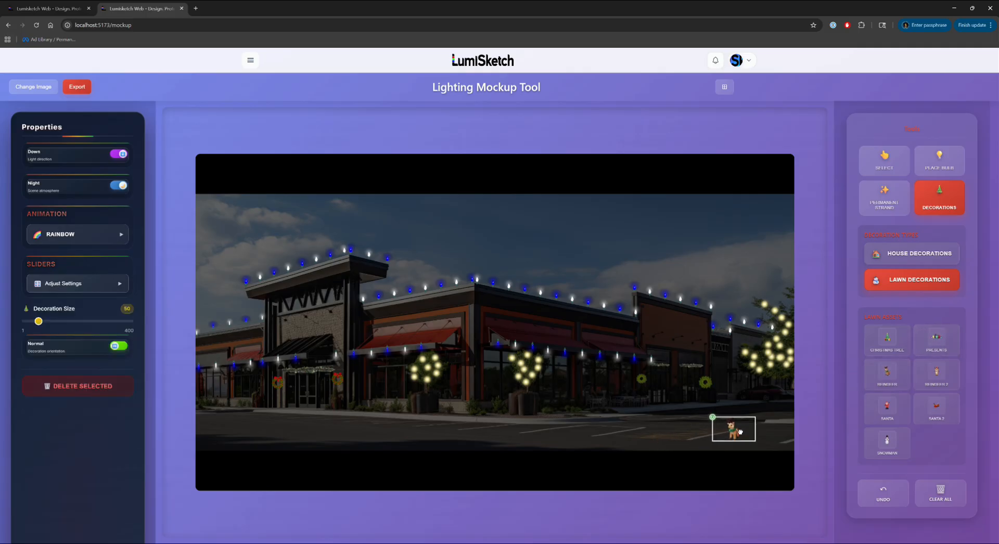
{"action": "mouse_move", "coordinate": [43, 327]}
{"action": "left_mouse_down"}
{"action": "mouse_move", "coordinate": [64, 324]}
{"action": "mouse_move", "coordinate": [48, 324]}
{"action": "left_mouse_up"}
{"action": "left_click_drag", "start_coordinate": [723, 431], "coordinate": [627, 399]}
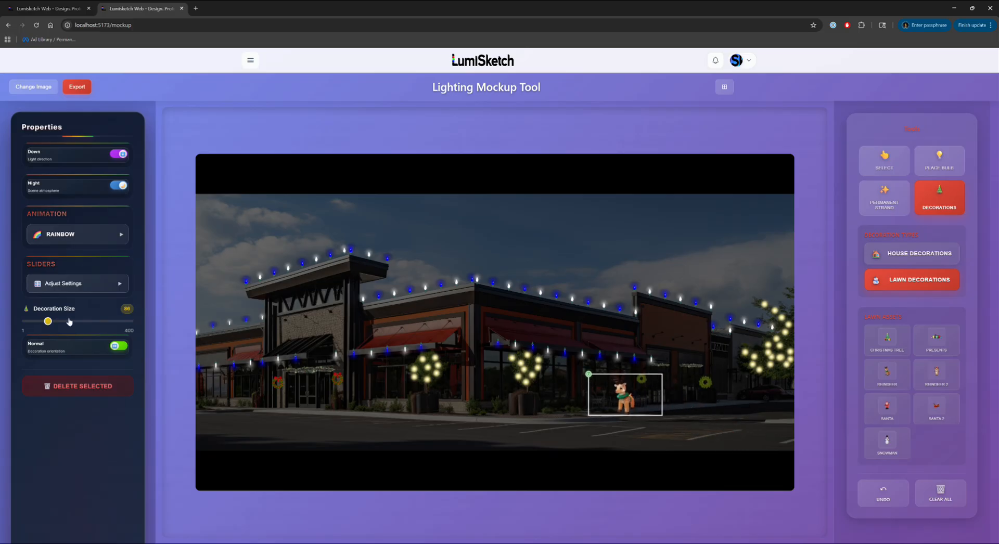
{"action": "left_click", "coordinate": [119, 349]}
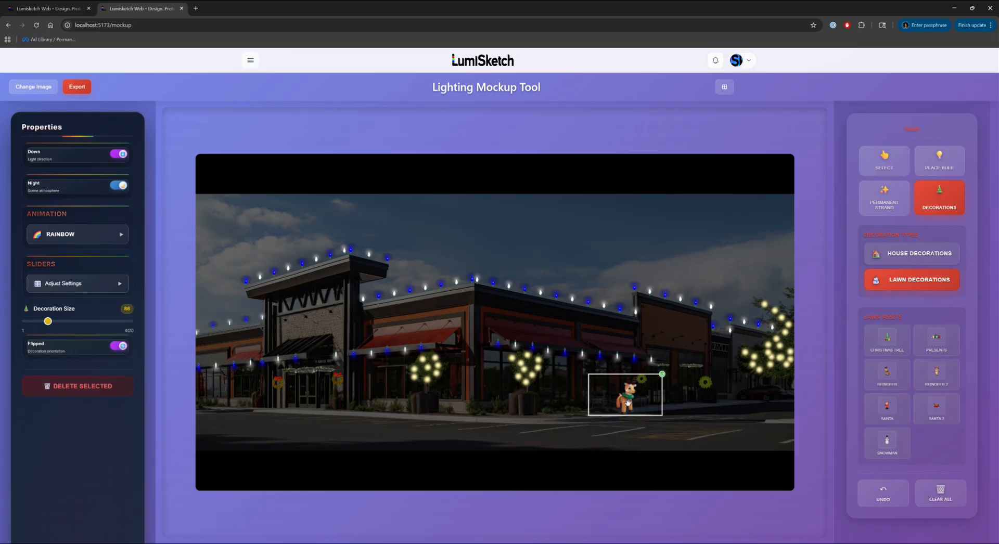
{"action": "left_click_drag", "start_coordinate": [628, 404], "coordinate": [463, 412]}
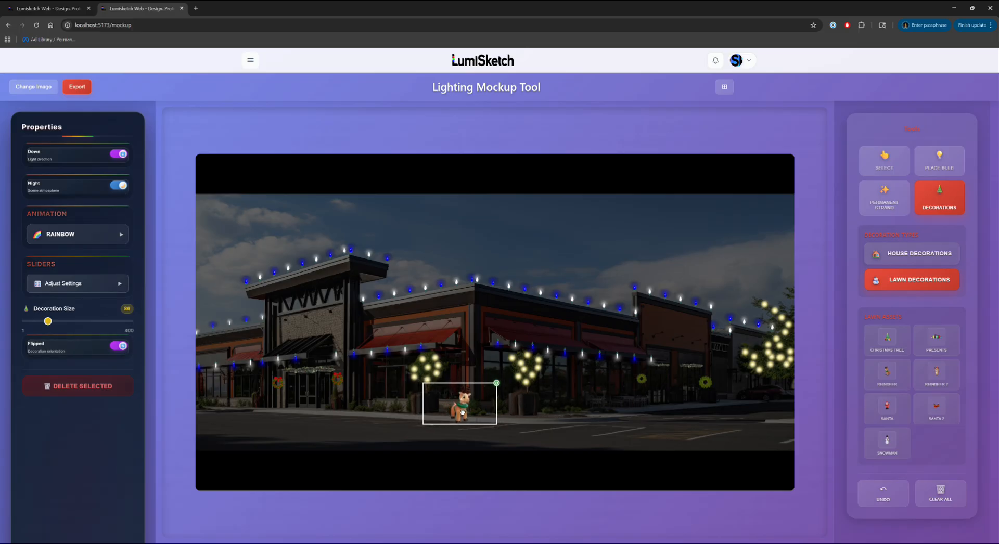
- Tilt the reindeer slightly counterclockwise in front of the building's corner and set its decoration size to 148
{"action": "left_click", "coordinate": [497, 385]}
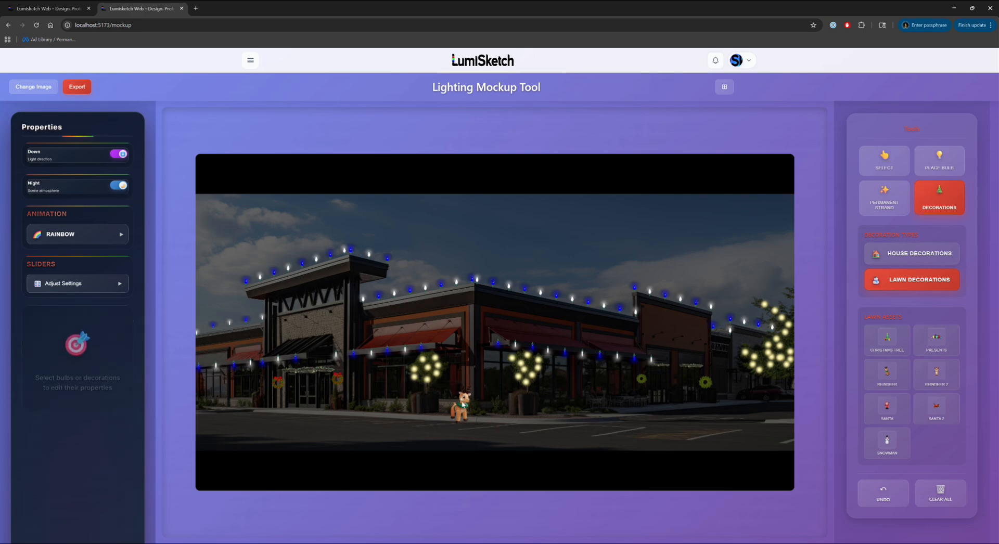
{"action": "left_click", "coordinate": [460, 410]}
{"action": "left_click", "coordinate": [497, 384]}
{"action": "left_click", "coordinate": [487, 383]}
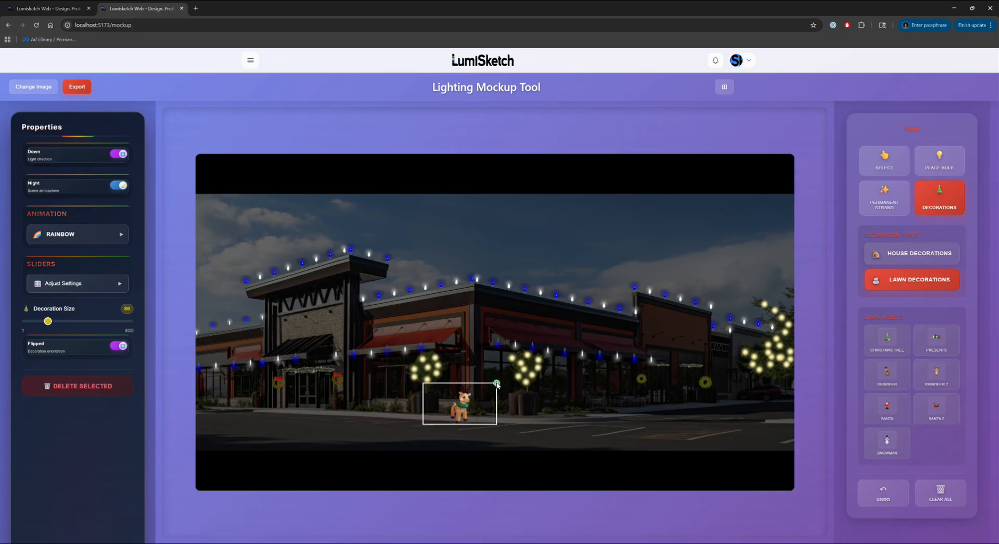
{"action": "left_click", "coordinate": [497, 385]}
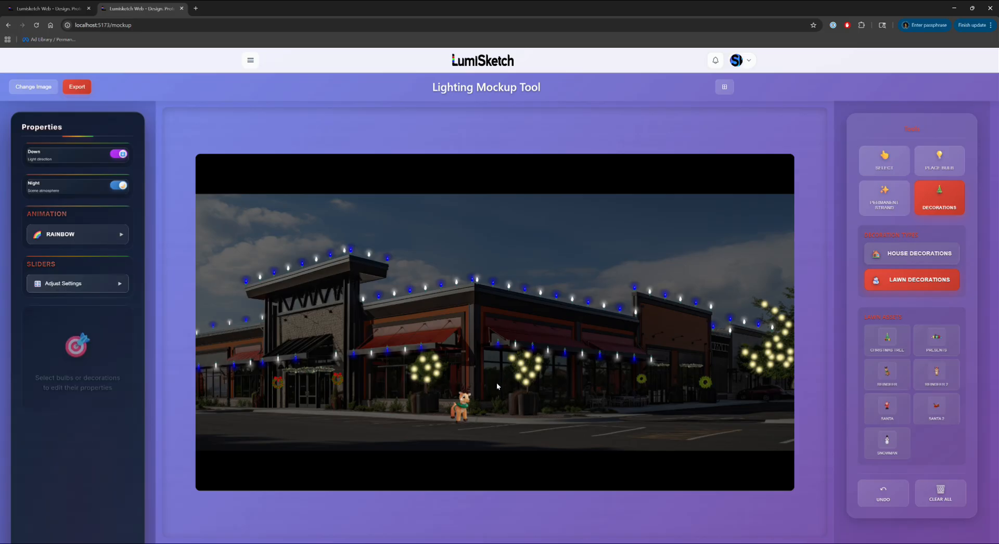
{"action": "left_click", "coordinate": [462, 407]}
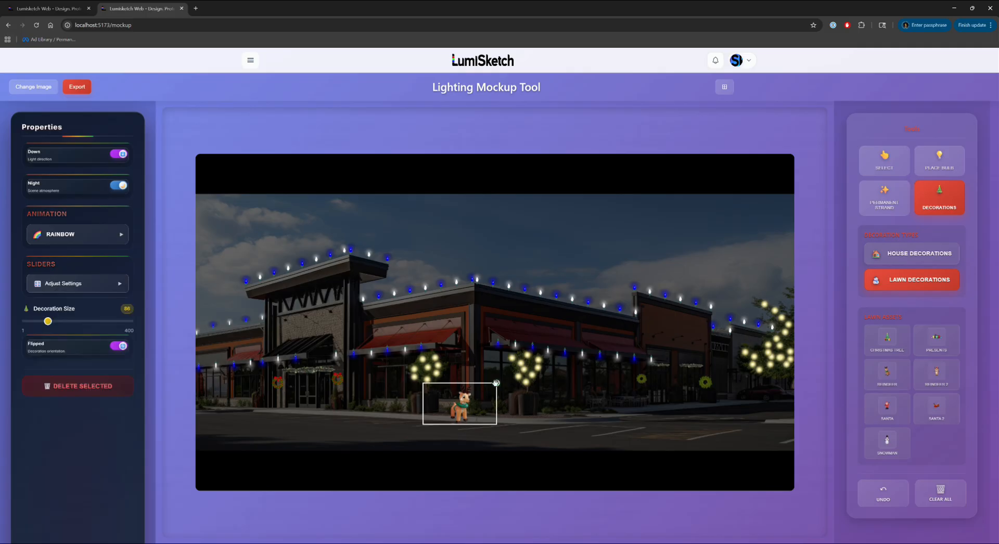
{"action": "left_click_drag", "start_coordinate": [423, 384], "coordinate": [473, 406]}
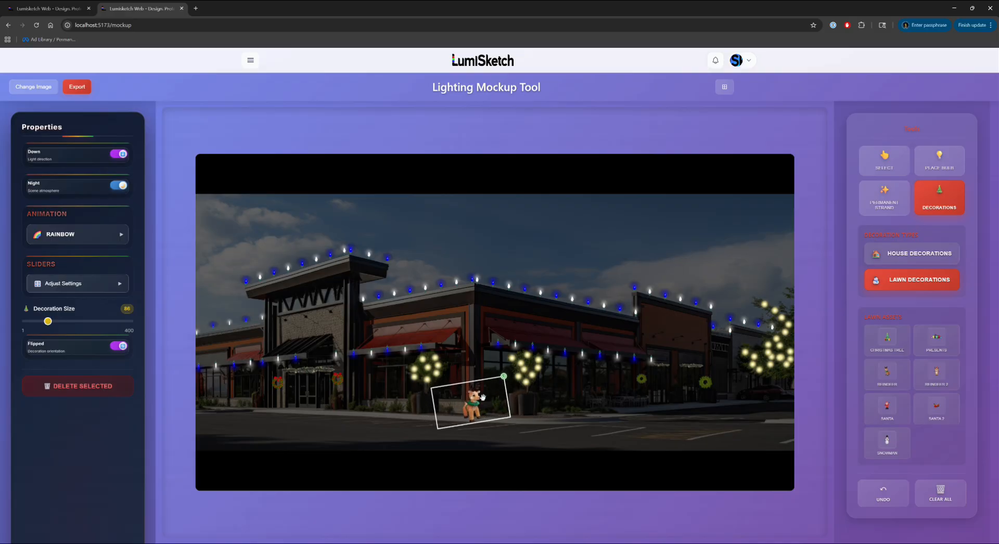
{"action": "left_click", "coordinate": [508, 453]}
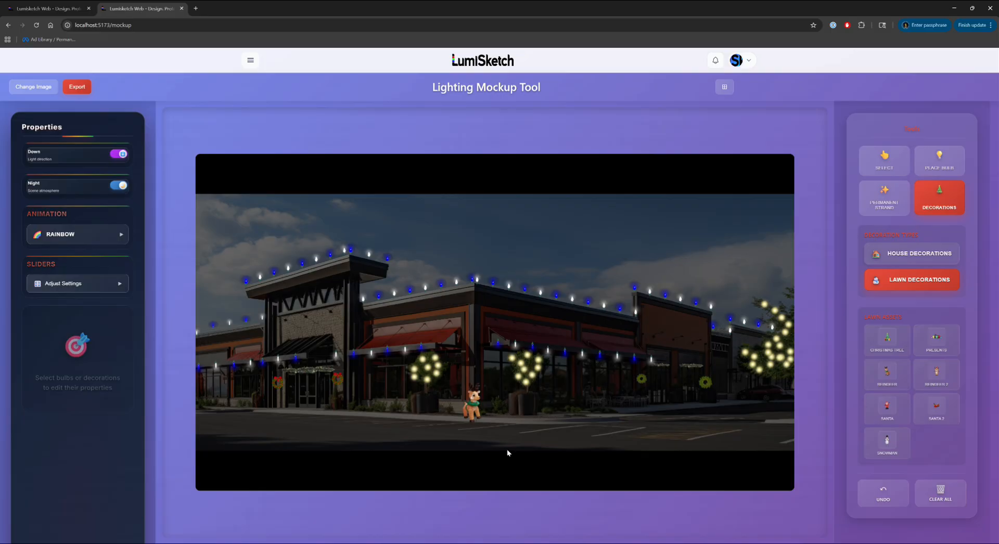
{"action": "left_click", "coordinate": [480, 401]}
{"action": "left_click_drag", "start_coordinate": [51, 323], "coordinate": [65, 325]}
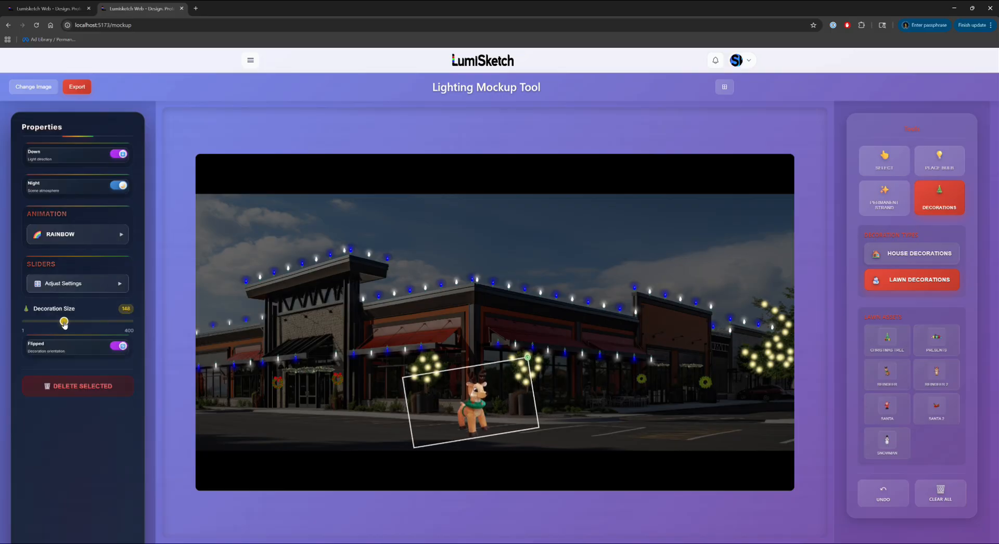
- Move the reindeer slightly up toward the storefront curb and deselect it
{"action": "mouse_move", "coordinate": [478, 412]}
{"action": "left_mouse_down"}
{"action": "mouse_move", "coordinate": [462, 409]}
{"action": "mouse_move", "coordinate": [476, 401]}
{"action": "mouse_move", "coordinate": [536, 408]}
{"action": "mouse_move", "coordinate": [477, 402]}
{"action": "left_mouse_up"}
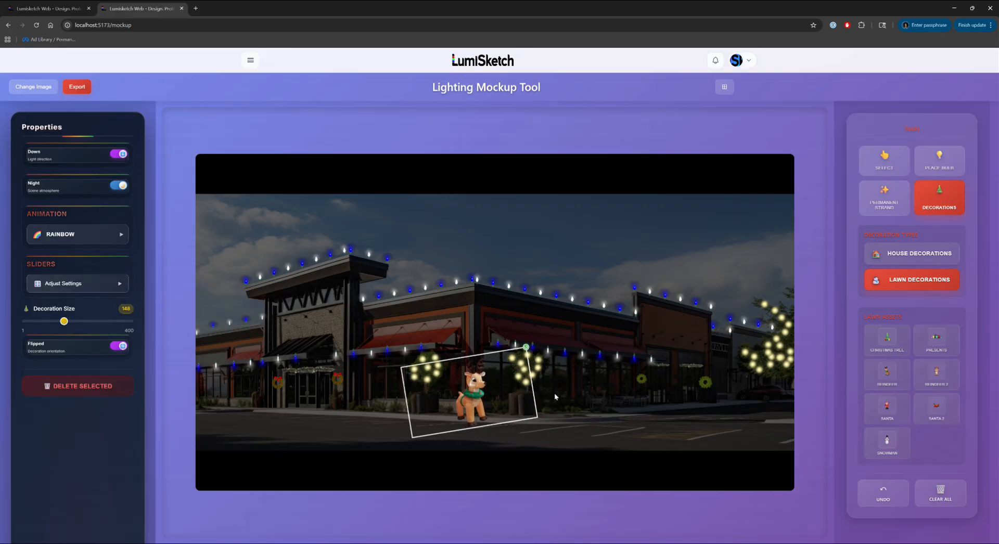
{"action": "left_click", "coordinate": [497, 450]}
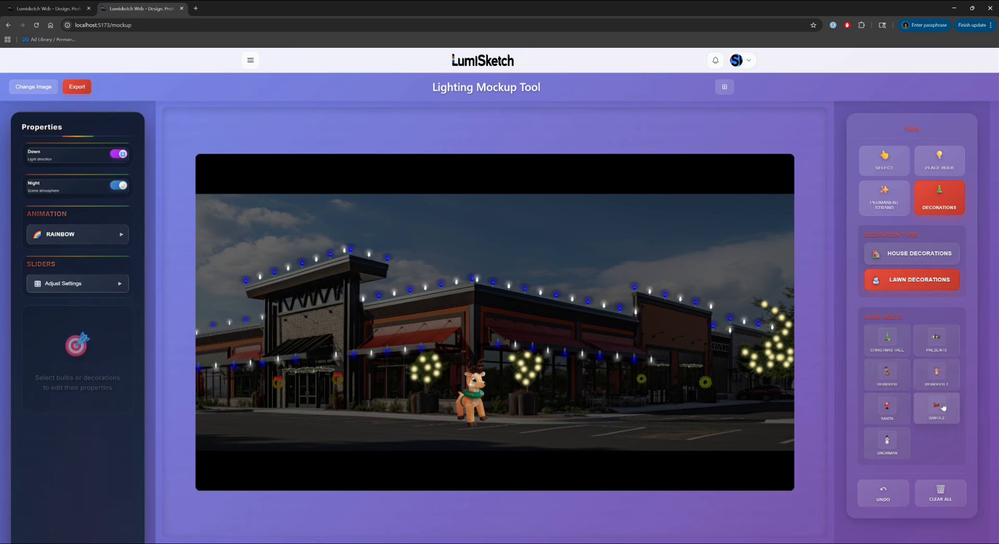
- Add the Santa 2 lawn decoration in the sky above the building's roofline and enlarge it
{"action": "left_click_drag", "start_coordinate": [943, 408], "coordinate": [826, 373]}
{"action": "left_click_drag", "start_coordinate": [503, 295], "coordinate": [453, 251]}
{"action": "left_click_drag", "start_coordinate": [48, 326], "coordinate": [104, 331]}
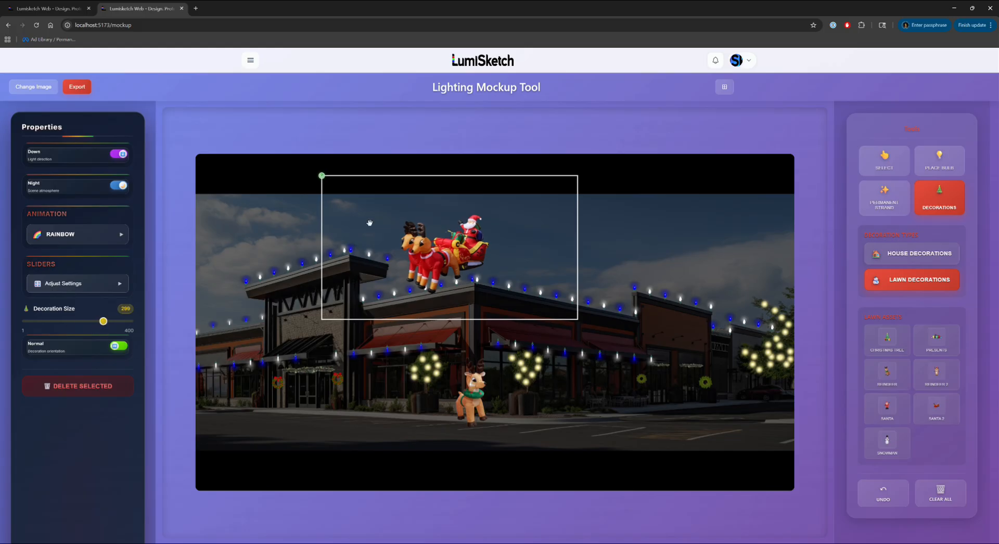
- Tilt the Santa sleigh clockwise and move it above the entrance tower's roof
{"action": "left_click", "coordinate": [321, 175]}
{"action": "left_click", "coordinate": [417, 236]}
{"action": "left_click_drag", "start_coordinate": [321, 176], "coordinate": [340, 154]}
{"action": "left_click_drag", "start_coordinate": [378, 185], "coordinate": [417, 201]}
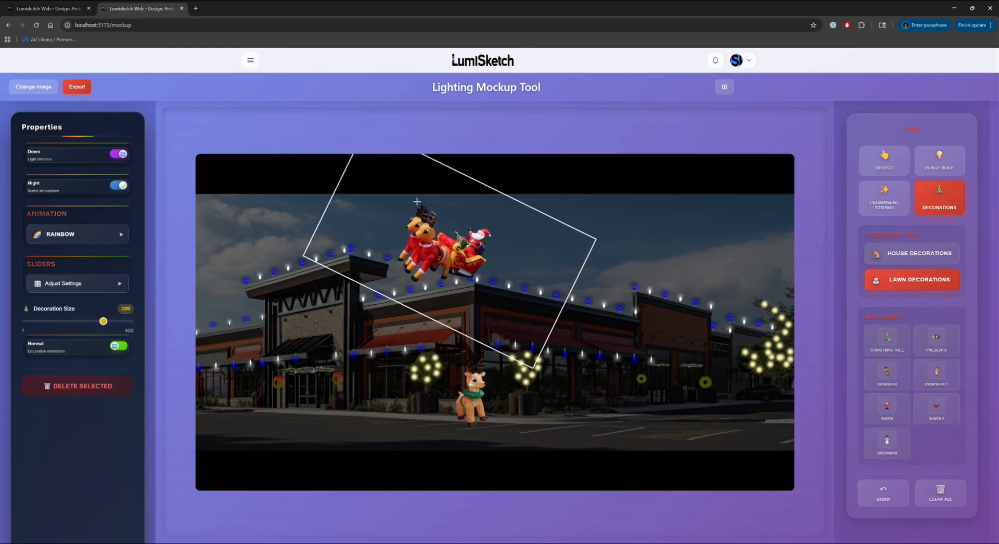
{"action": "left_click_drag", "start_coordinate": [454, 265], "coordinate": [321, 248]}
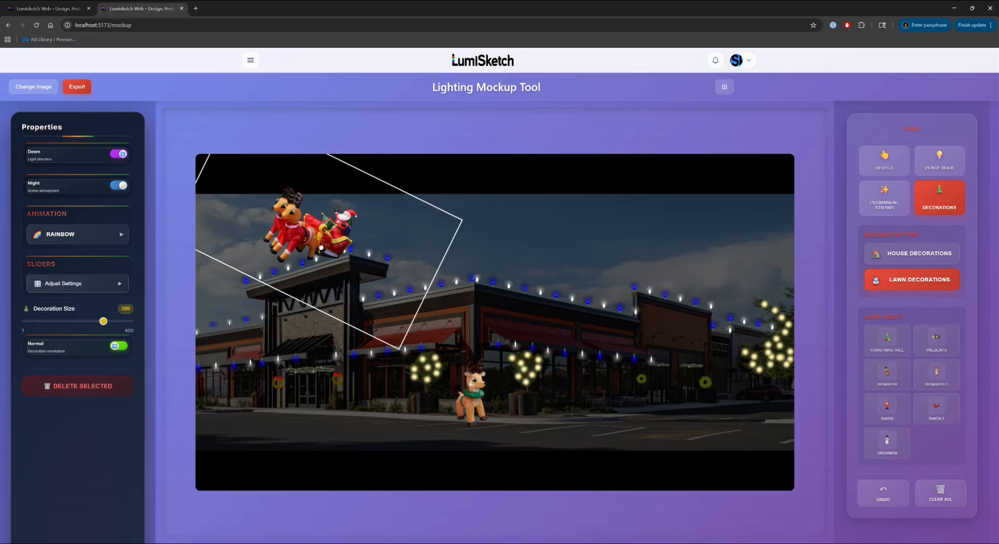
{"action": "left_click", "coordinate": [548, 273]}
{"action": "left_click", "coordinate": [289, 220]}
{"action": "left_click_drag", "start_coordinate": [399, 351], "coordinate": [399, 349]}
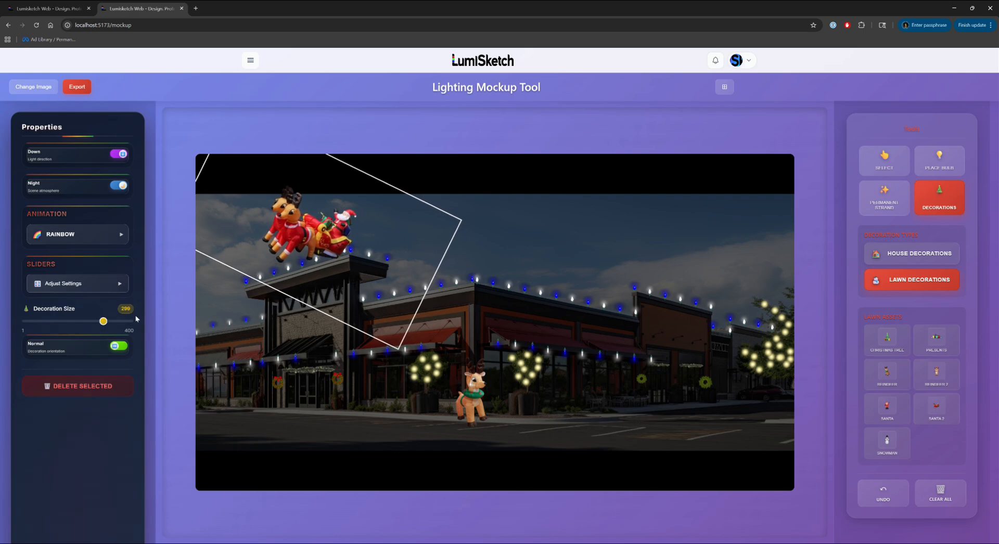
- Shrink the Santa sleigh to size 161, rotate it back to level, and set it on the entrance tower's roof
{"action": "left_click_drag", "start_coordinate": [103, 323], "coordinate": [67, 321]}
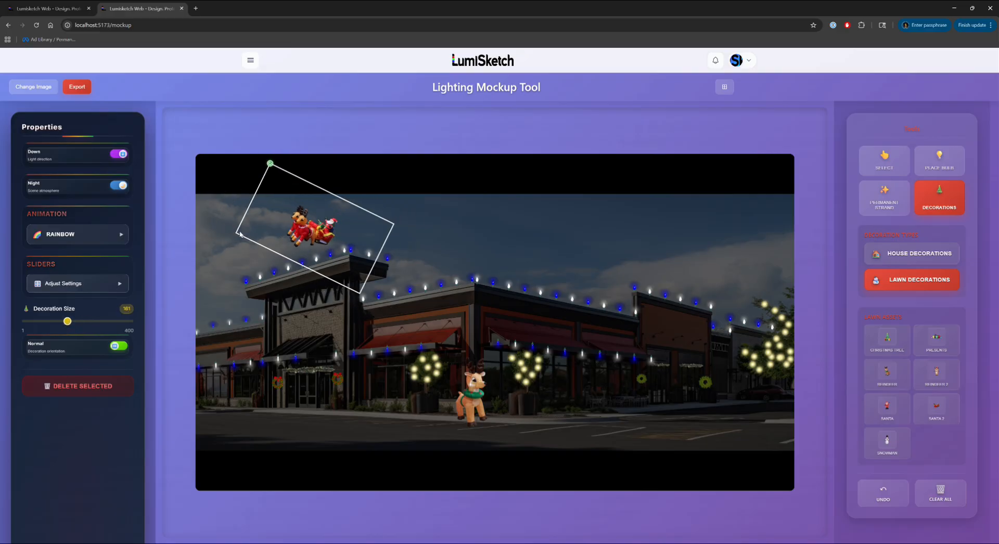
{"action": "left_click", "coordinate": [261, 165]}
{"action": "left_click", "coordinate": [276, 178]}
{"action": "left_click_drag", "start_coordinate": [270, 164], "coordinate": [247, 189]}
{"action": "left_click_drag", "start_coordinate": [325, 233], "coordinate": [318, 252]}
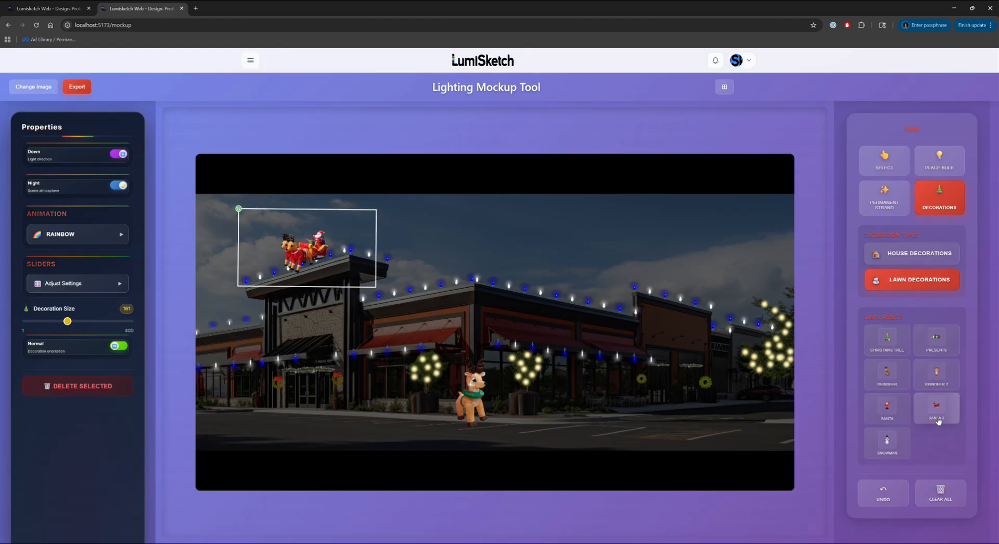
- Add a Snowman lawn decoration, adjust its size, and position it by the curb beside the entrance at the building's far end
{"action": "left_click_drag", "start_coordinate": [900, 448], "coordinate": [230, 419]}
{"action": "left_click_drag", "start_coordinate": [37, 325], "coordinate": [70, 324]}
{"action": "mouse_move", "coordinate": [232, 426]}
{"action": "left_mouse_down"}
{"action": "mouse_move", "coordinate": [264, 422]}
{"action": "mouse_move", "coordinate": [243, 429]}
{"action": "left_mouse_up"}
{"action": "left_click_drag", "start_coordinate": [76, 325], "coordinate": [41, 325]}
{"action": "left_click_drag", "start_coordinate": [226, 398], "coordinate": [212, 401]}
{"action": "left_click_drag", "start_coordinate": [35, 322], "coordinate": [44, 321]}
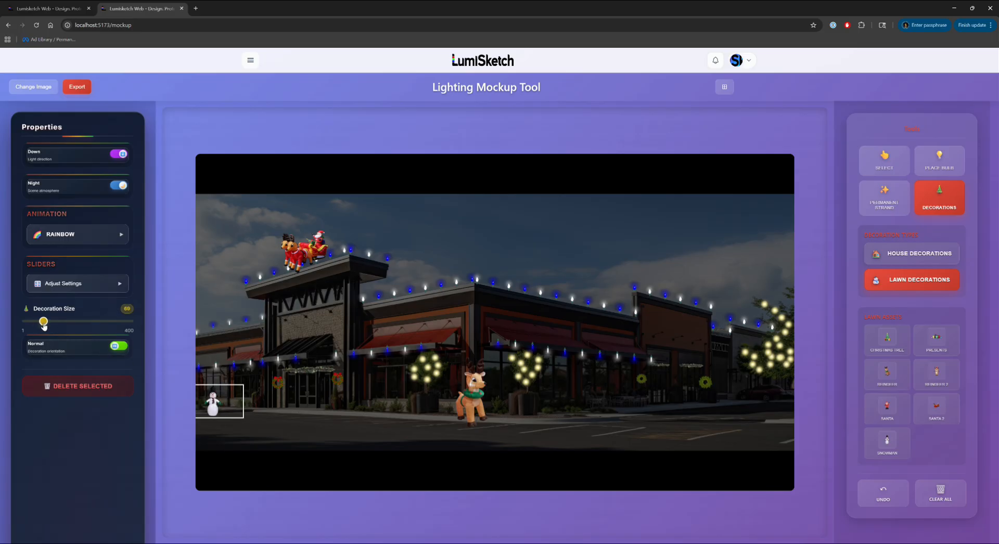
{"action": "left_click_drag", "start_coordinate": [229, 411], "coordinate": [237, 404]}
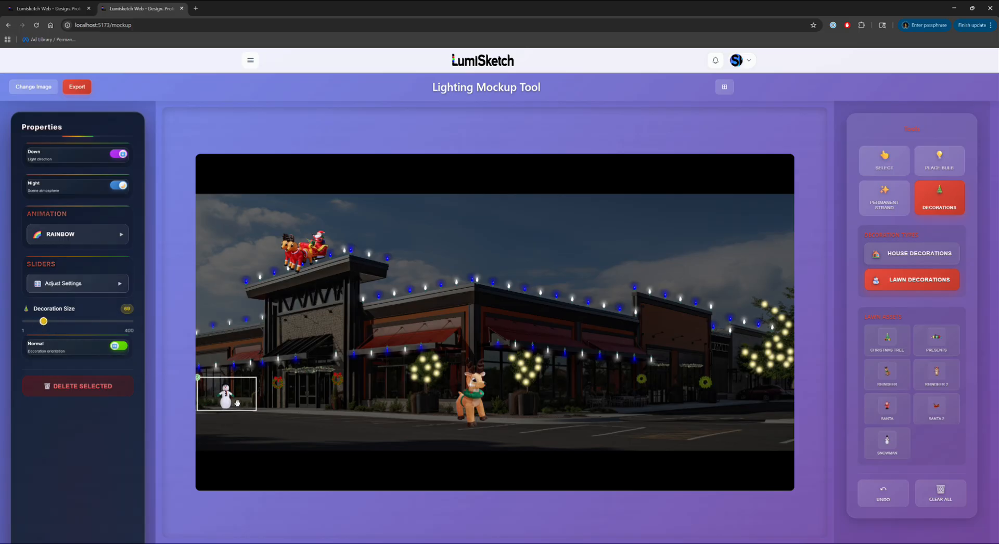
{"action": "left_click", "coordinate": [309, 435]}
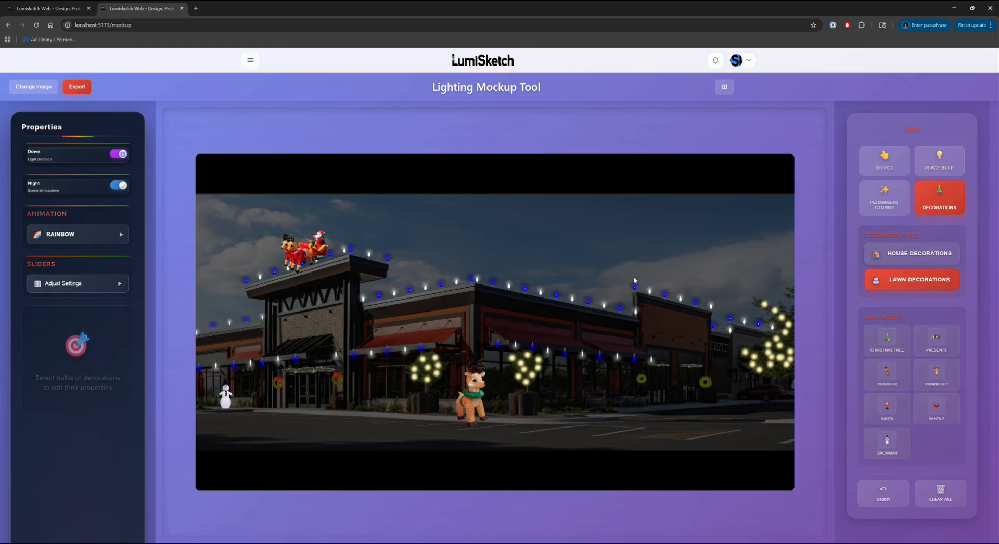
- Export the storefront mockup as a high-quality PNG image
{"action": "left_click", "coordinate": [75, 88]}
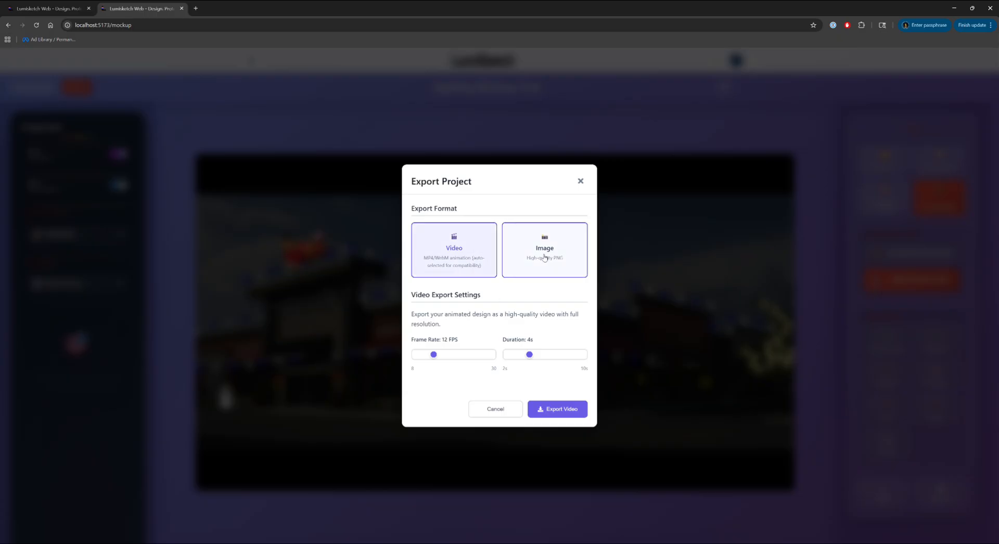
{"action": "left_click", "coordinate": [544, 257]}
{"action": "left_click", "coordinate": [554, 388]}
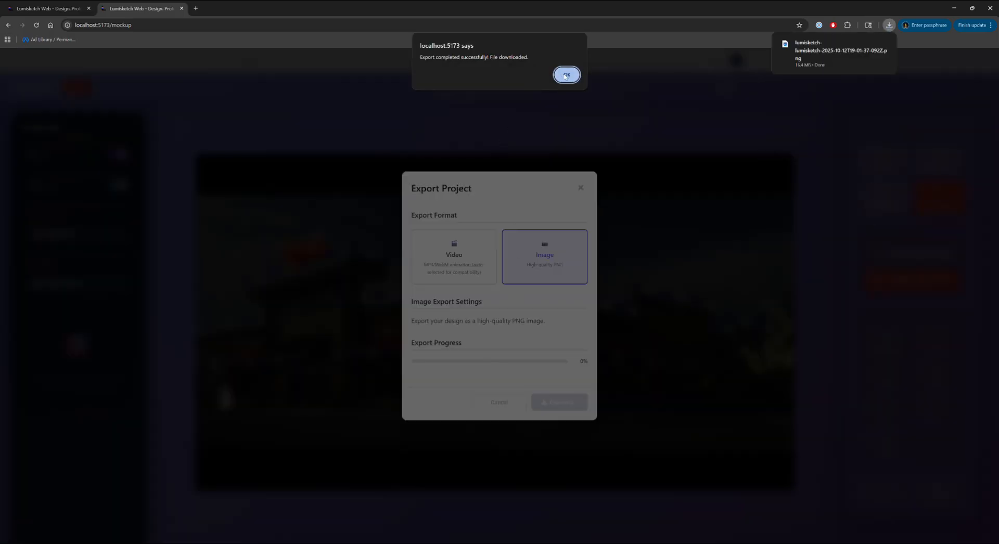
{"action": "left_click", "coordinate": [566, 76]}
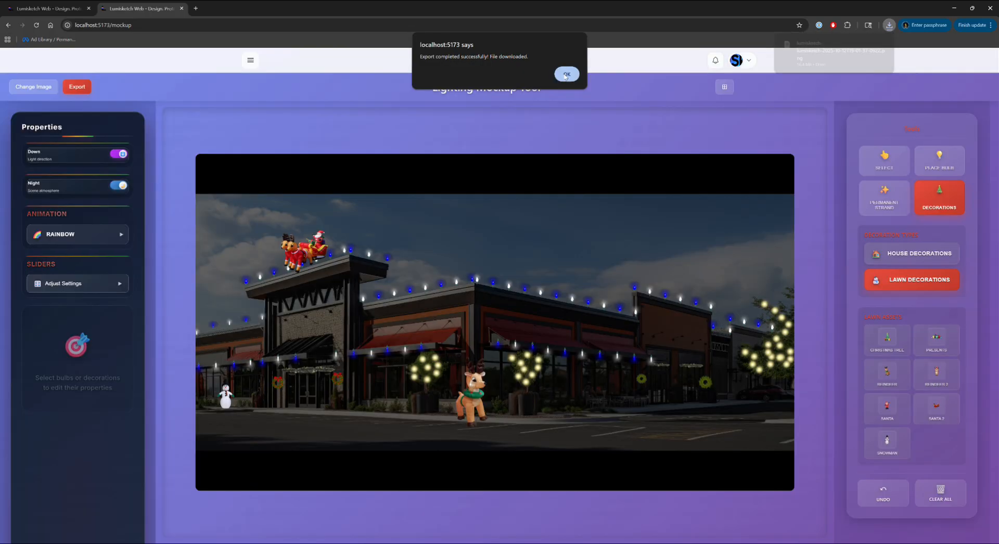
- Open the downloaded PNG to check the exported mockup, and close the image viewer
{"action": "left_click", "coordinate": [889, 25]}
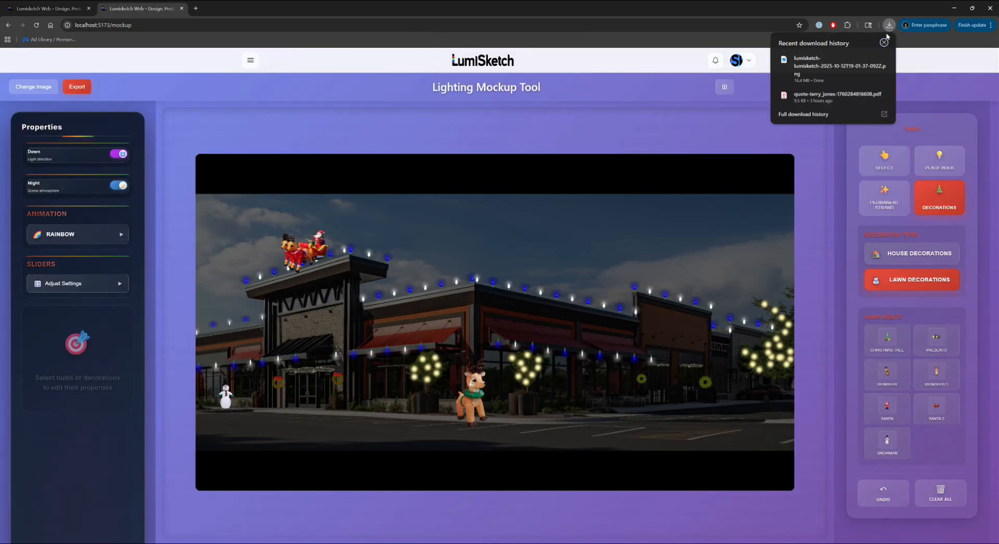
{"action": "left_click", "coordinate": [814, 66]}
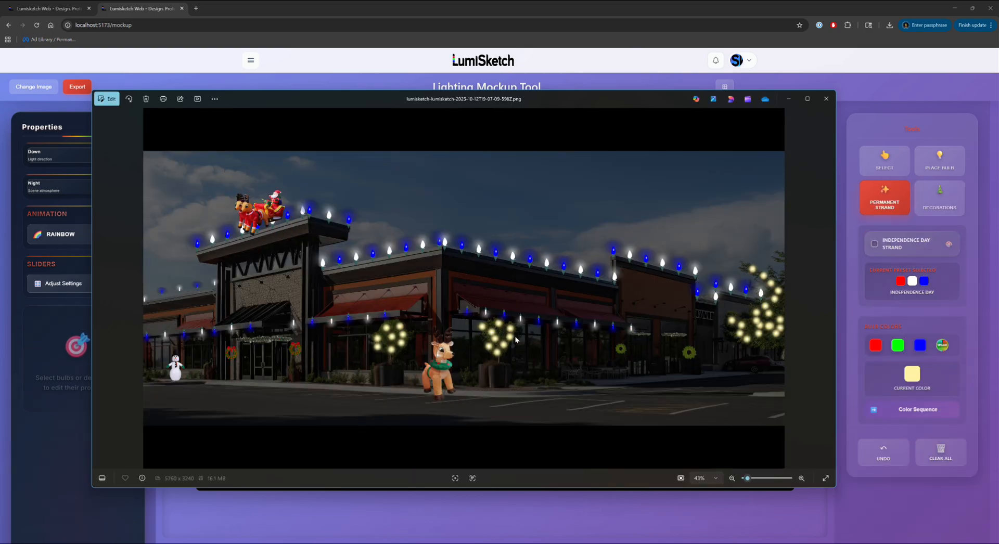
{"action": "left_click", "coordinate": [826, 99]}
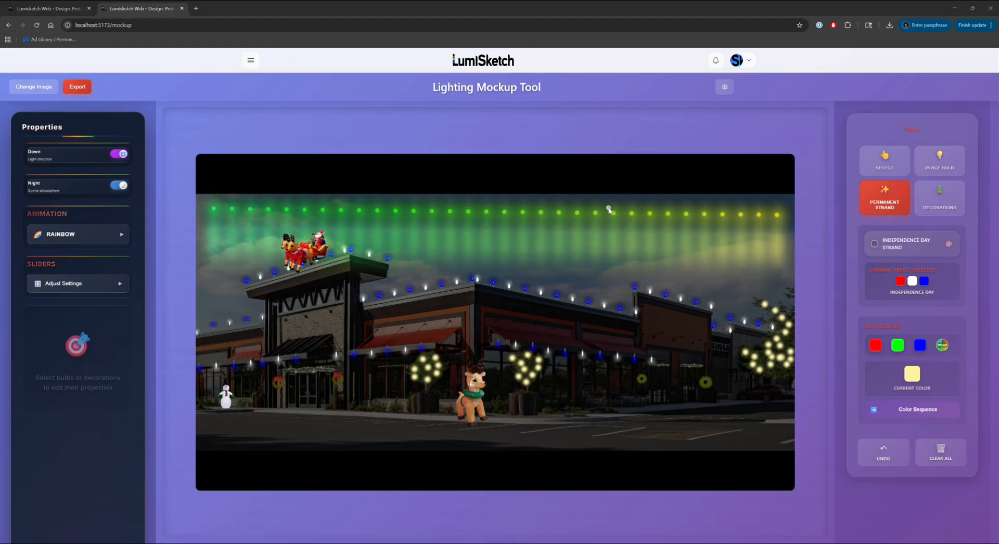
- Export the animated mockup as a video at 12 FPS with a 4 s duration, and play the downloaded MP4 in VLC
{"action": "left_click", "coordinate": [77, 86]}
{"action": "left_click", "coordinate": [560, 411]}
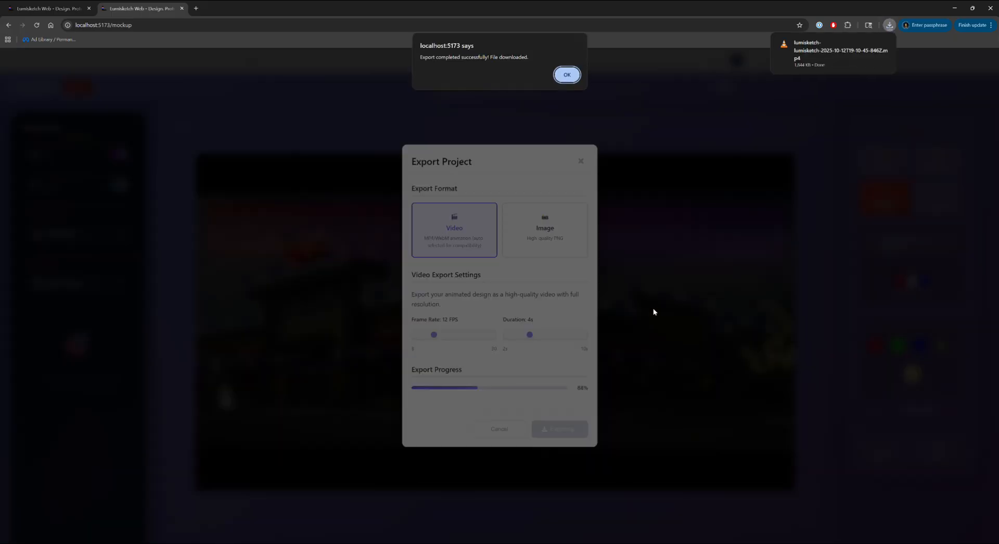
{"action": "left_click", "coordinate": [817, 51]}
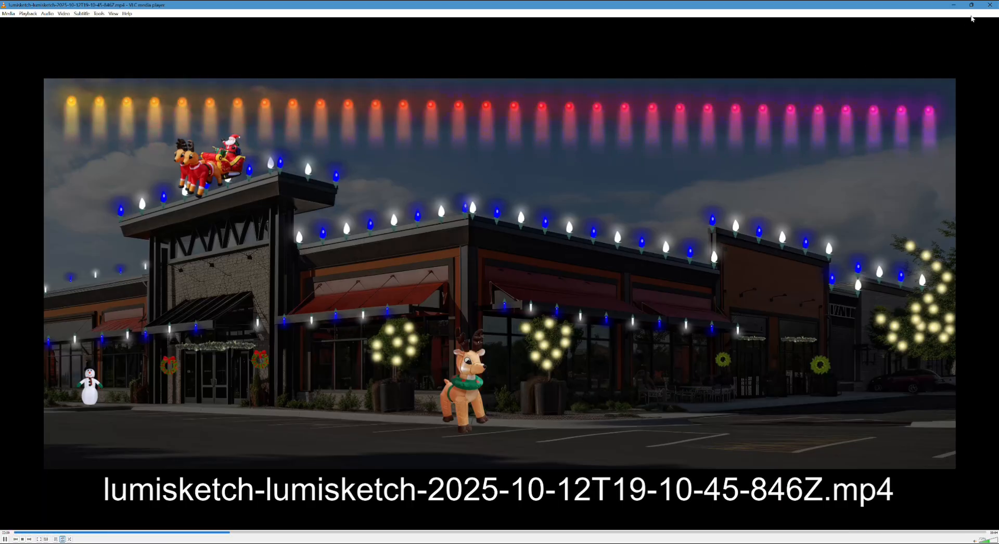
{"action": "left_click", "coordinate": [990, 5]}
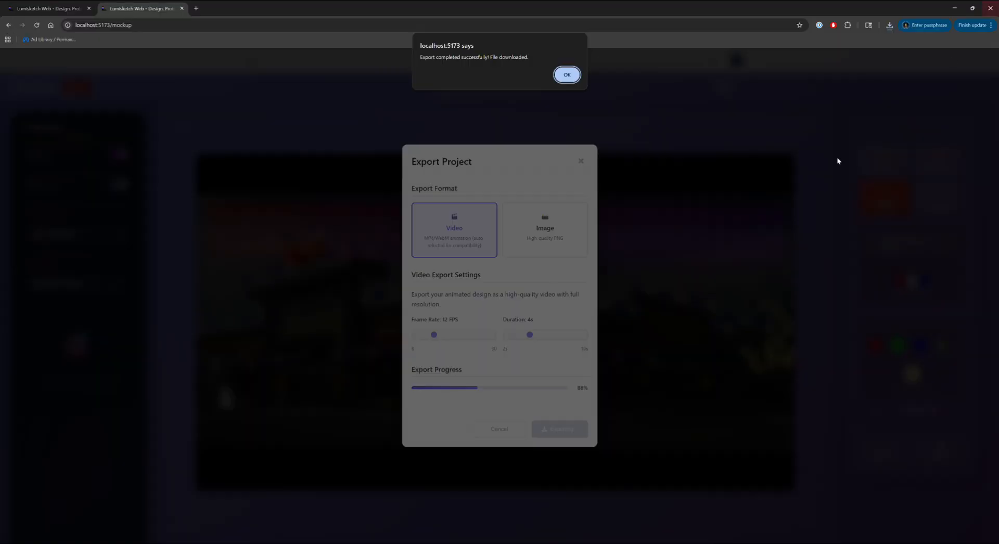
{"action": "left_click", "coordinate": [566, 75]}
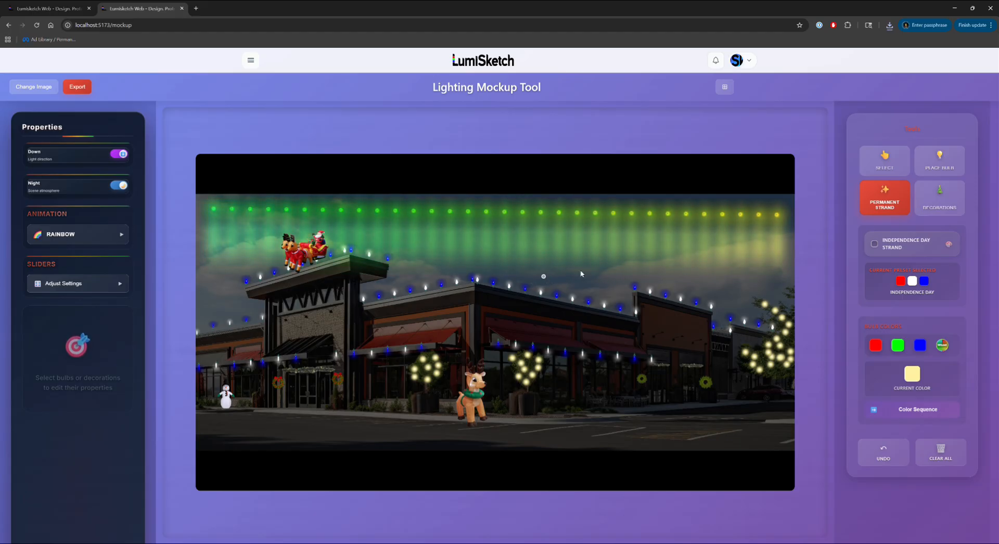
- Switch the mockup tool to its compact layout and browse the permanent strand presets
{"action": "left_click", "coordinate": [725, 87]}
{"action": "left_click", "coordinate": [725, 87]}
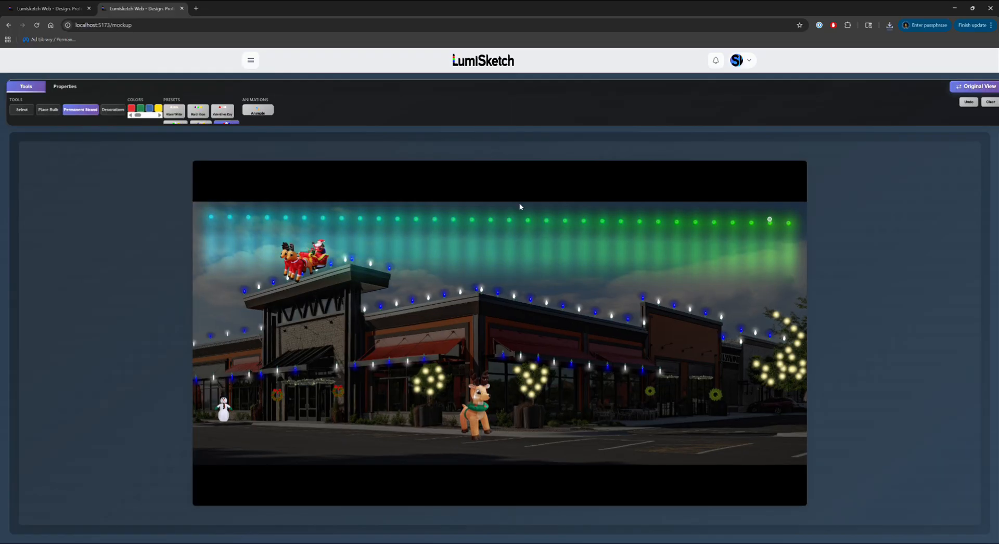
{"action": "scroll", "coordinate": [203, 118], "scroll_direction": "down", "scroll_amount": 3}
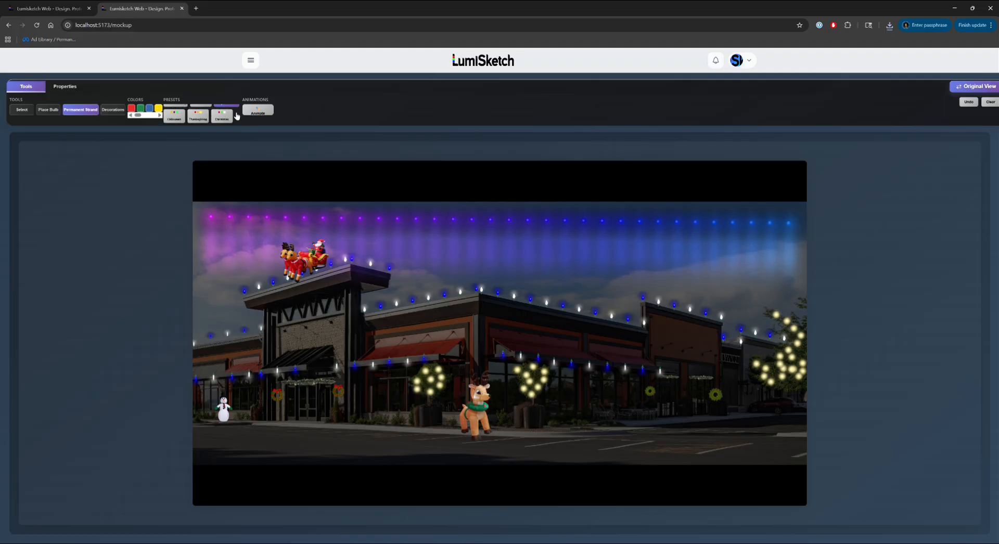
- Replace the permanent strand's rainbow animation with the fourth animation in the list and lower its speed
{"action": "left_click", "coordinate": [258, 110]}
{"action": "left_click", "coordinate": [214, 108]}
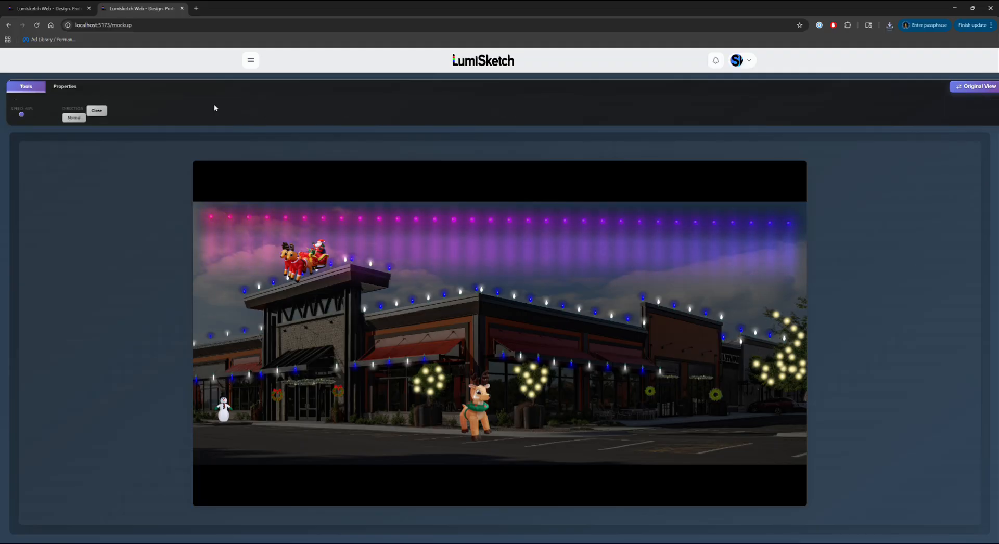
{"action": "left_click", "coordinate": [97, 111]}
{"action": "left_click", "coordinate": [102, 117]}
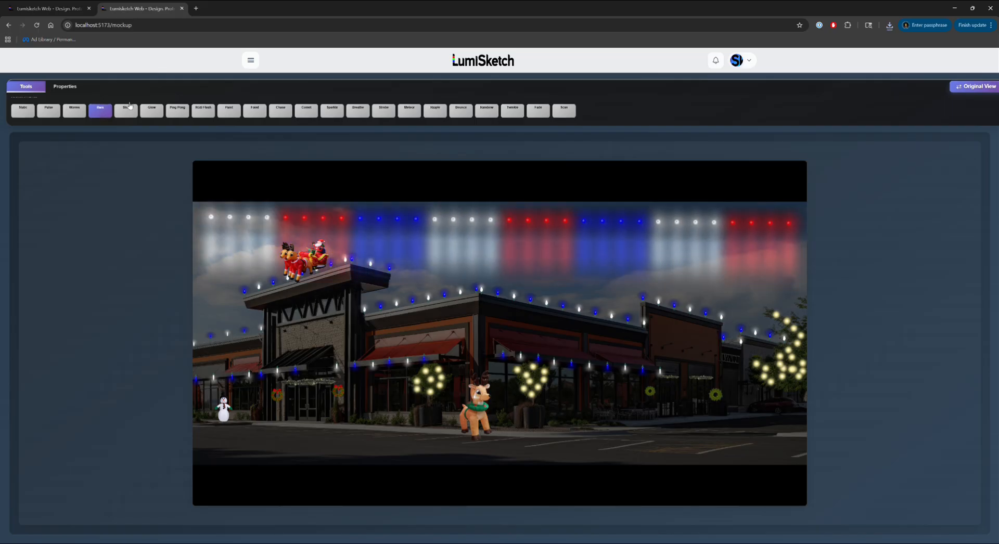
{"action": "left_click", "coordinate": [129, 107]}
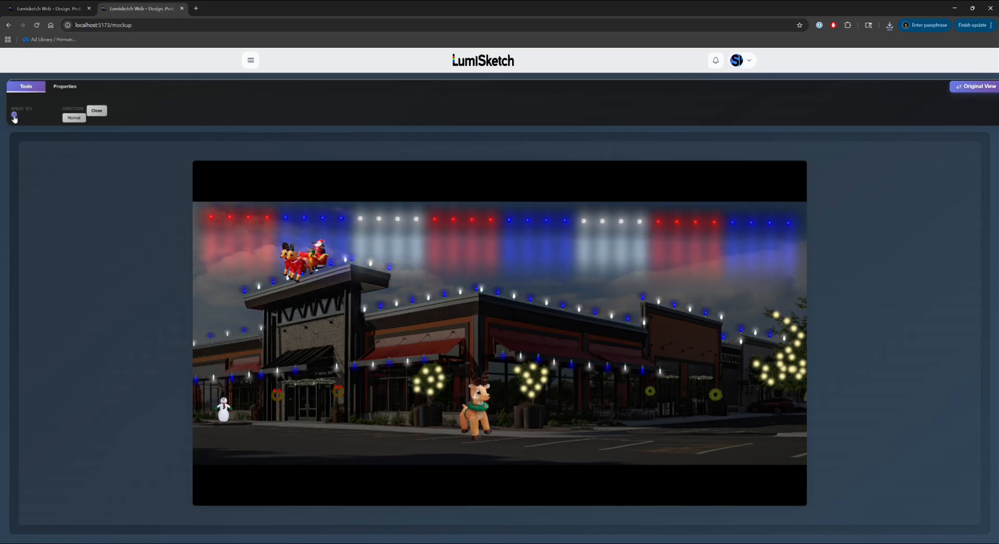
{"action": "left_click", "coordinate": [97, 111]}
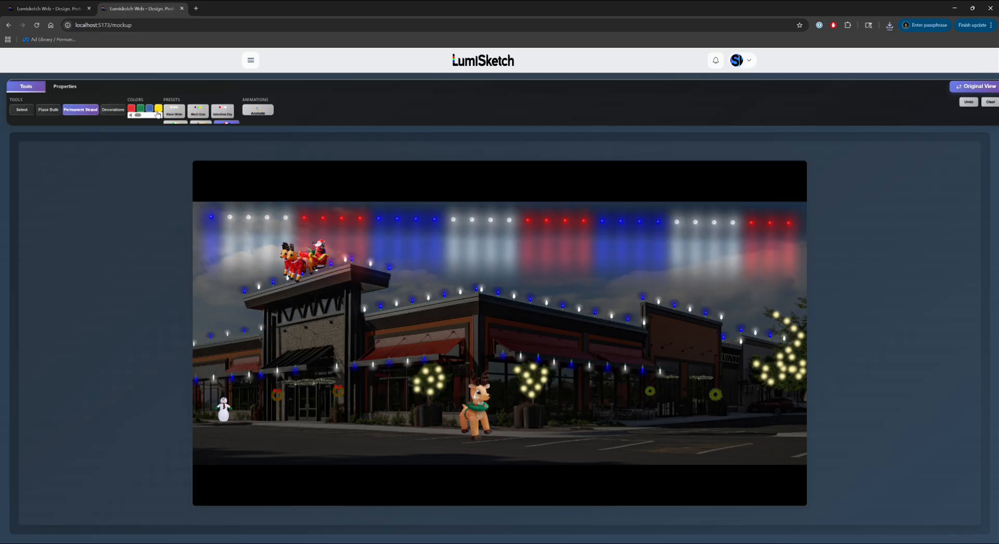
- Try several color presets on the permanent strand, and apply the pink, yellow and blue one
{"action": "scroll", "coordinate": [192, 120], "scroll_direction": "down", "scroll_amount": 1}
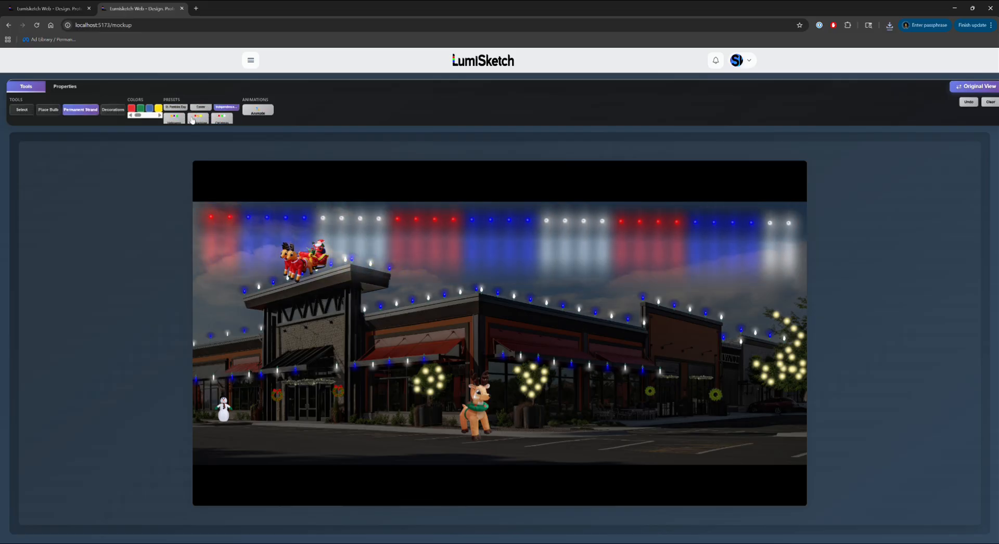
{"action": "scroll", "coordinate": [195, 118], "scroll_direction": "down", "scroll_amount": 2}
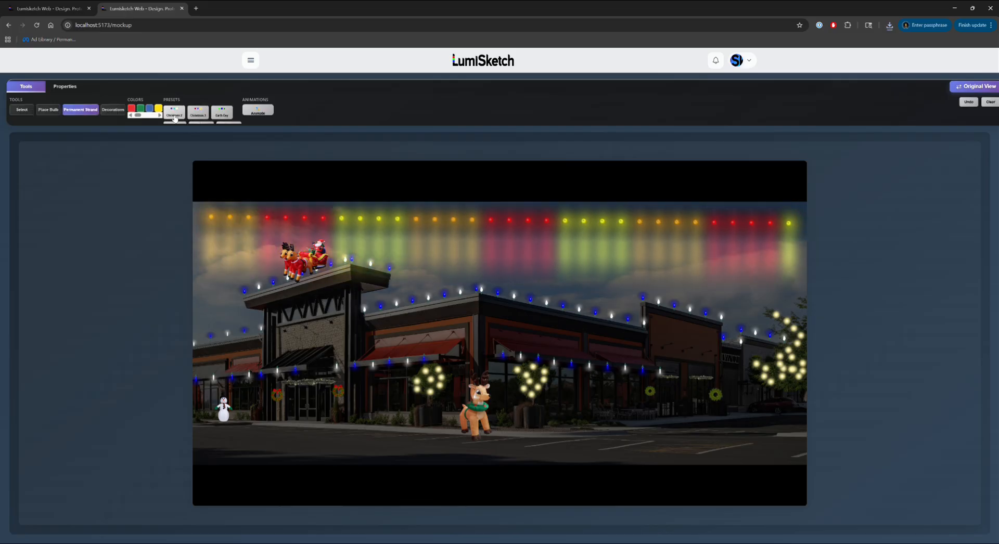
{"action": "scroll", "coordinate": [195, 118], "scroll_direction": "down", "scroll_amount": 3}
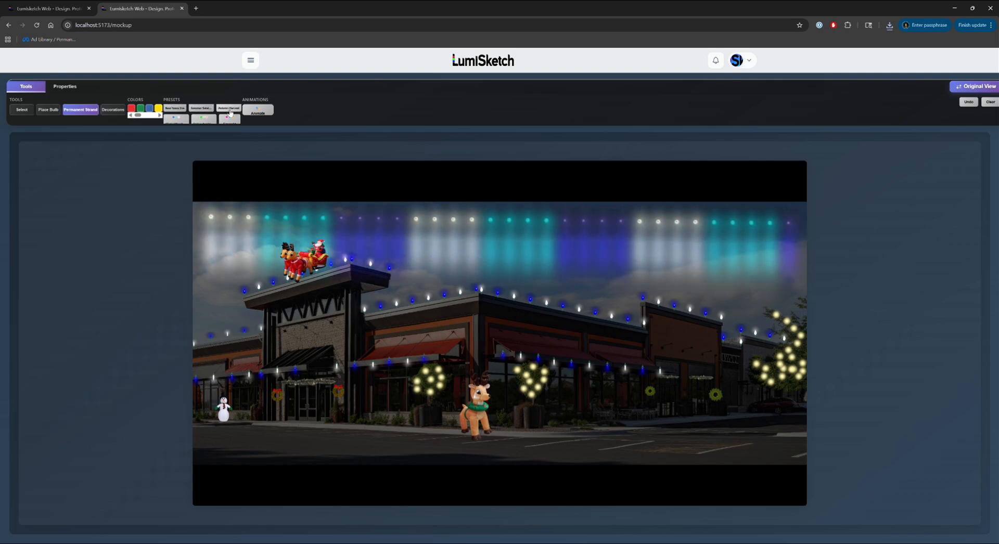
{"action": "left_click", "coordinate": [229, 119]}
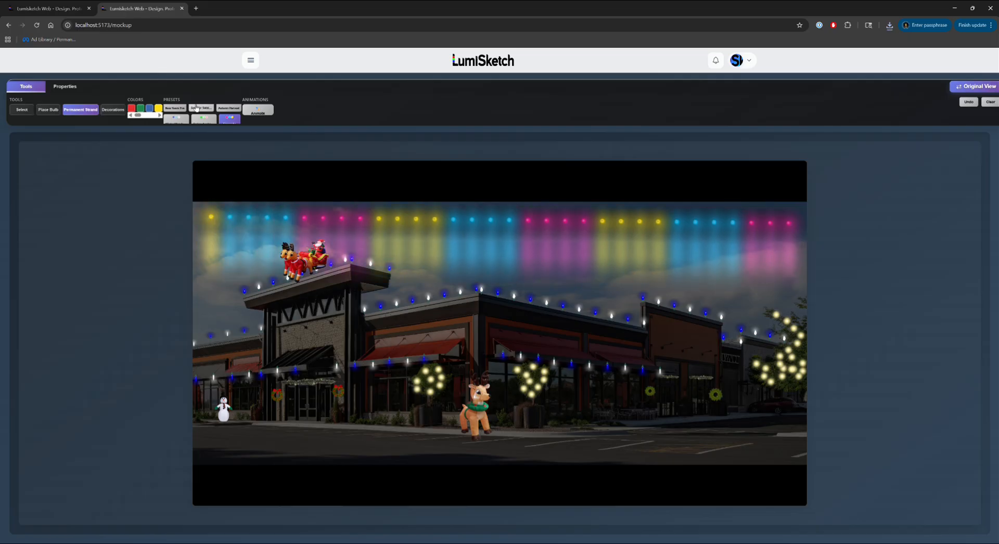
- Examine the Place Bulb options and the available house and lawn decorations in the compact layout
{"action": "scroll", "coordinate": [196, 109], "scroll_direction": "up", "scroll_amount": 3}
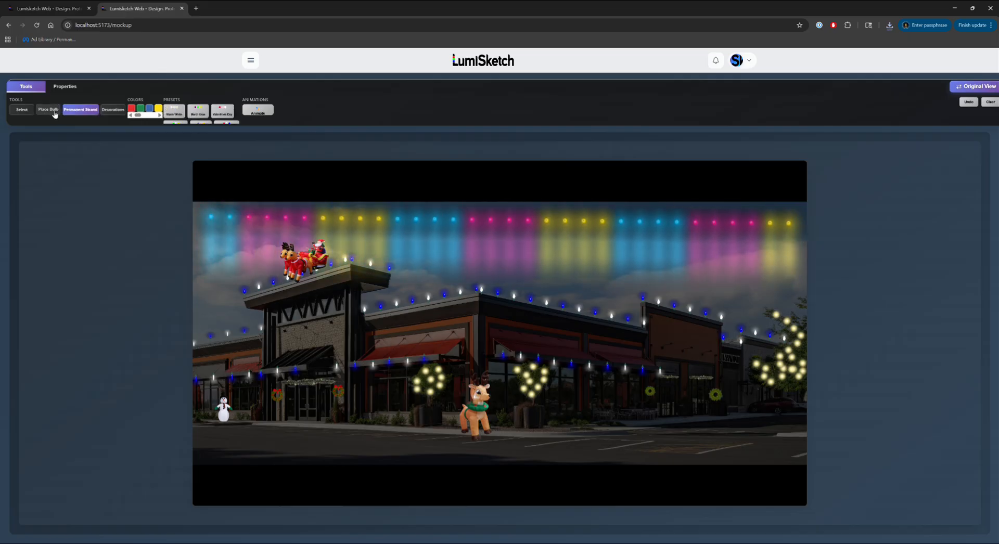
{"action": "left_click", "coordinate": [54, 112]}
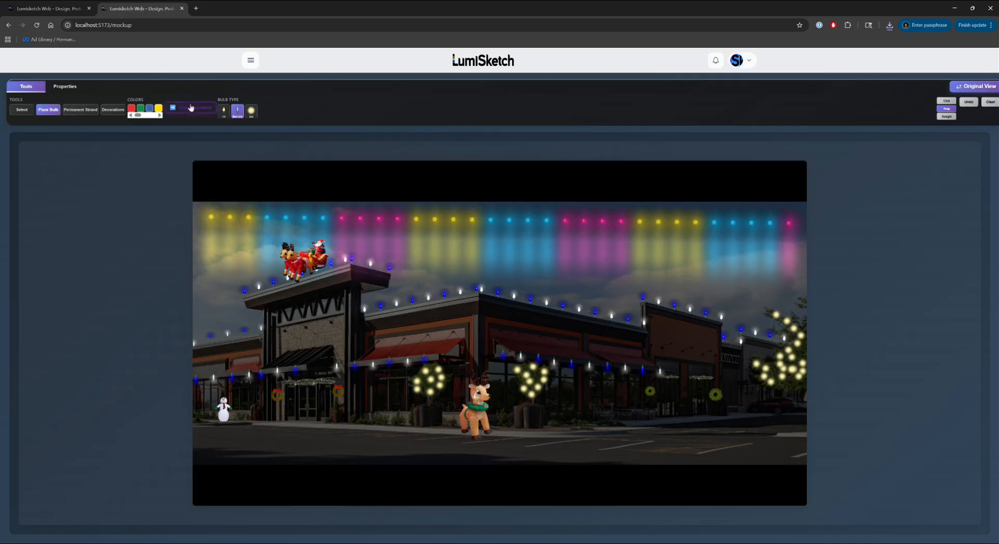
{"action": "left_click", "coordinate": [207, 109]}
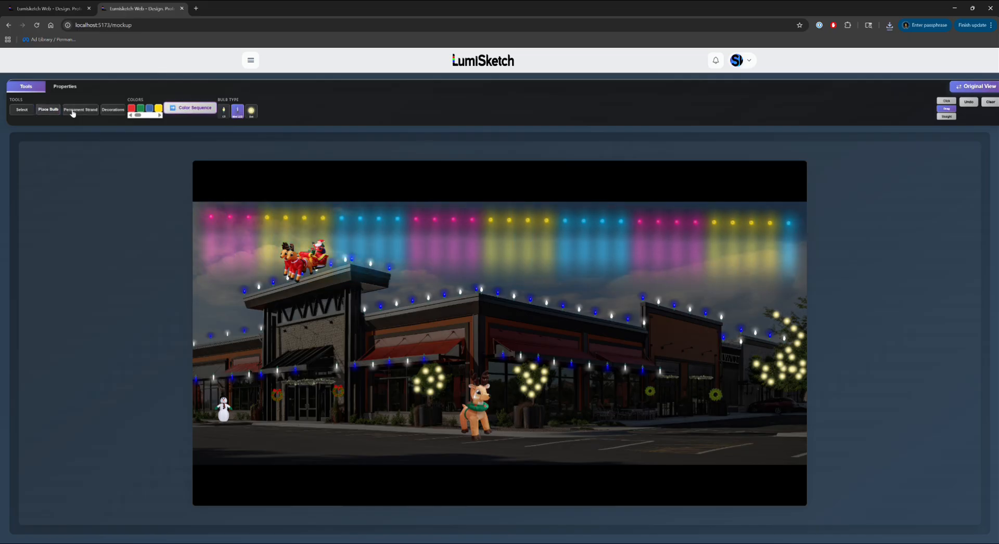
{"action": "left_click", "coordinate": [113, 110]}
{"action": "scroll", "coordinate": [224, 115], "scroll_direction": "down", "scroll_amount": 1}
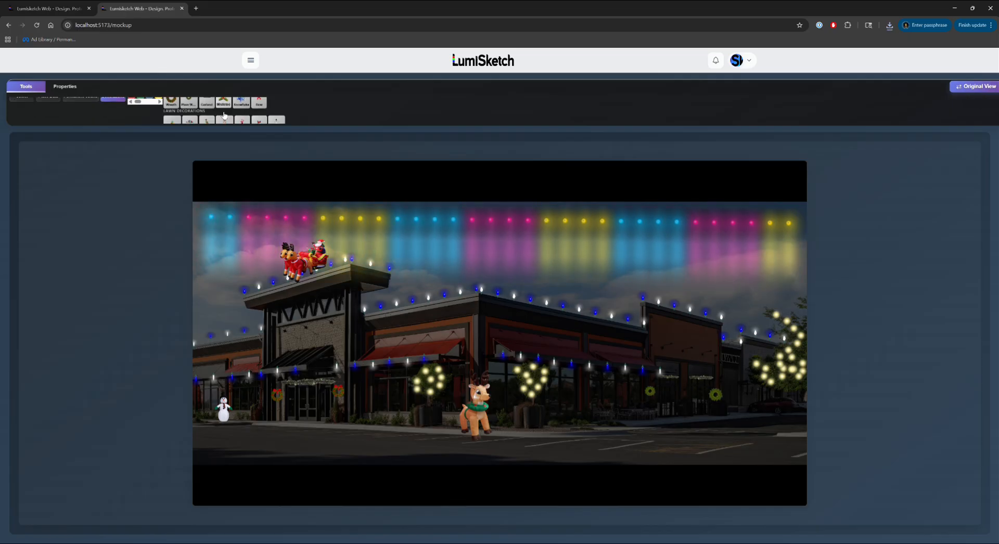
- Preview the storefront mockup in Day mode and with the outward light direction, restoring Night mode and the downward direction
{"action": "scroll", "coordinate": [224, 115], "scroll_direction": "down", "scroll_amount": 1}
{"action": "scroll", "coordinate": [252, 119], "scroll_direction": "up", "scroll_amount": 2}
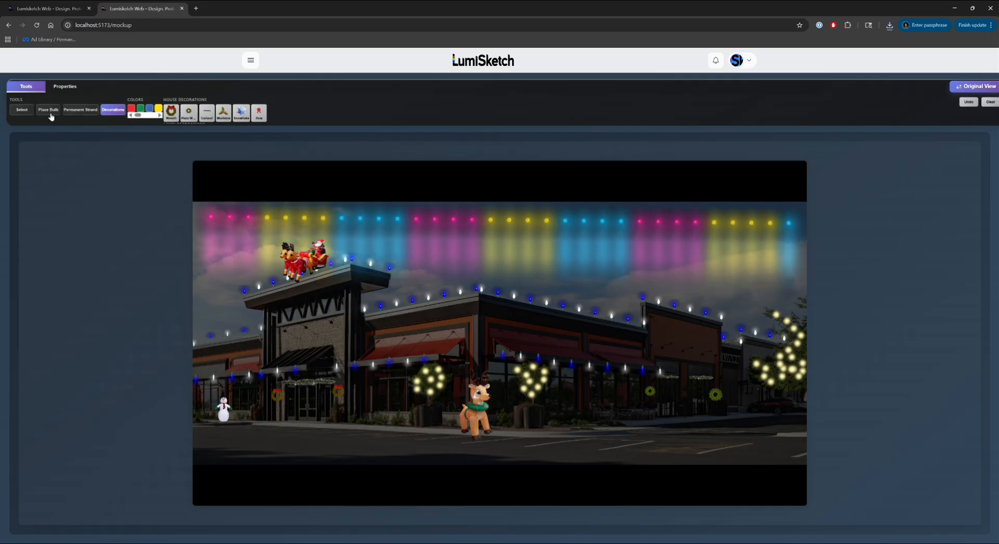
{"action": "left_click", "coordinate": [64, 87]}
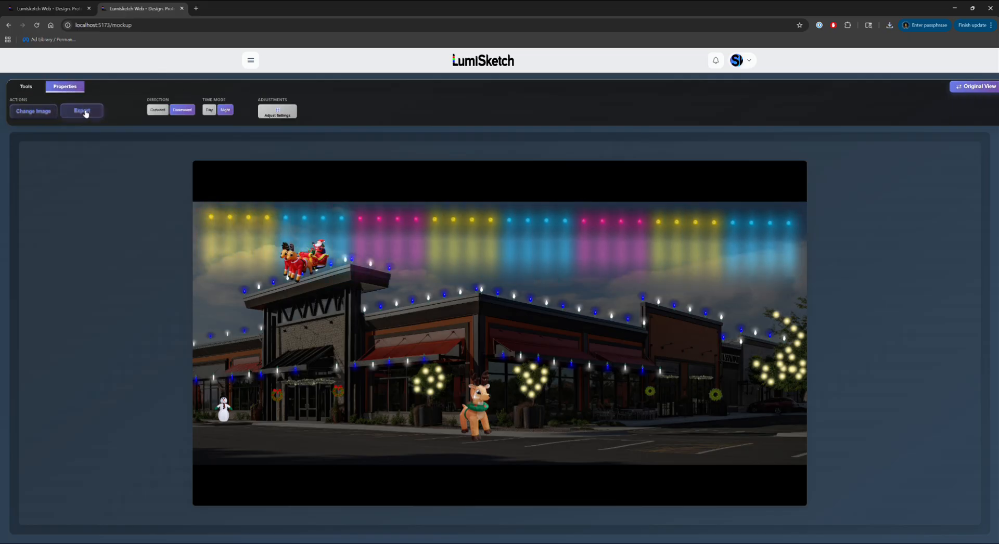
{"action": "left_click", "coordinate": [208, 111]}
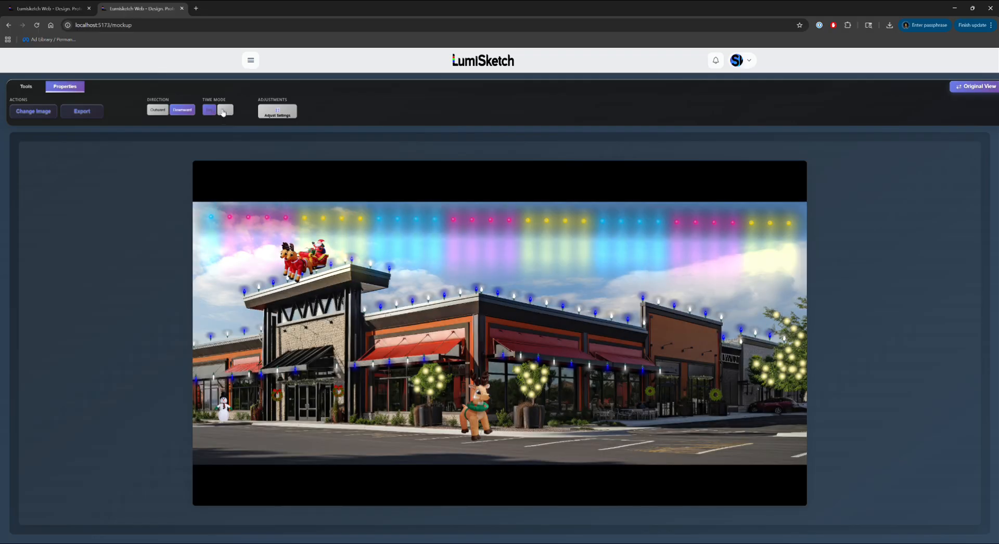
{"action": "left_click", "coordinate": [226, 111]}
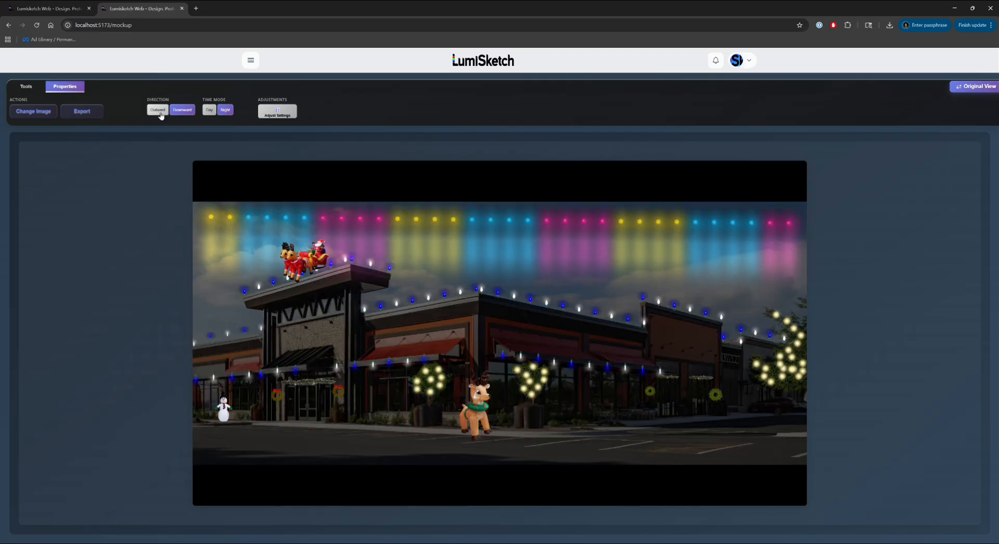
{"action": "left_click", "coordinate": [160, 112]}
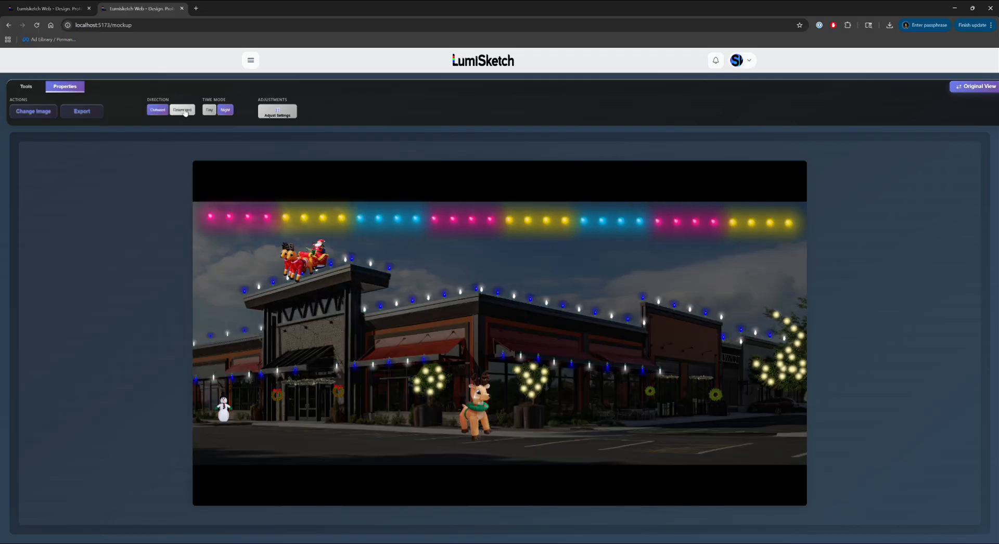
{"action": "left_click", "coordinate": [183, 111]}
- Adjust the light settings with a longer downward length, tighter spacing, lower light opacity and a larger dot size
{"action": "left_click", "coordinate": [278, 112]}
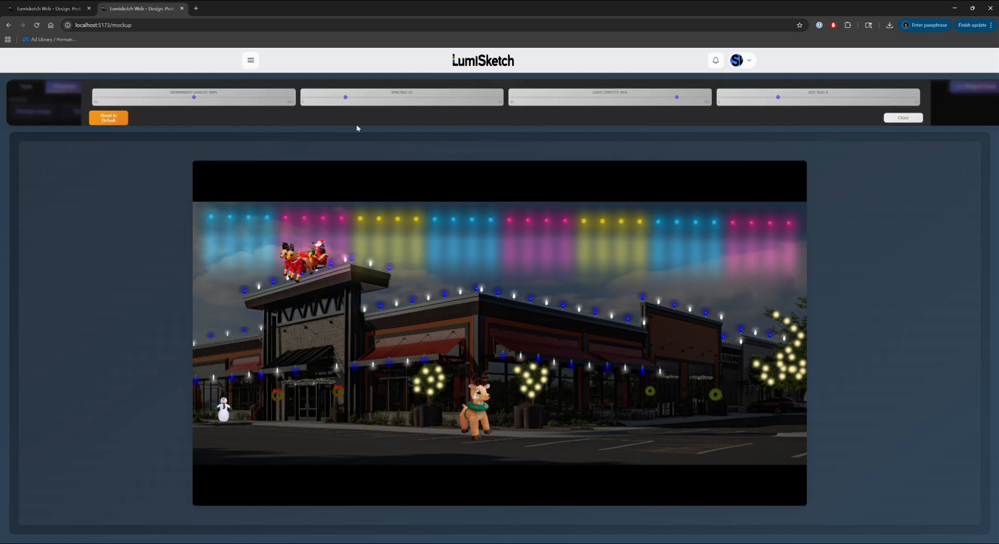
{"action": "left_click_drag", "start_coordinate": [233, 99], "coordinate": [160, 99]}
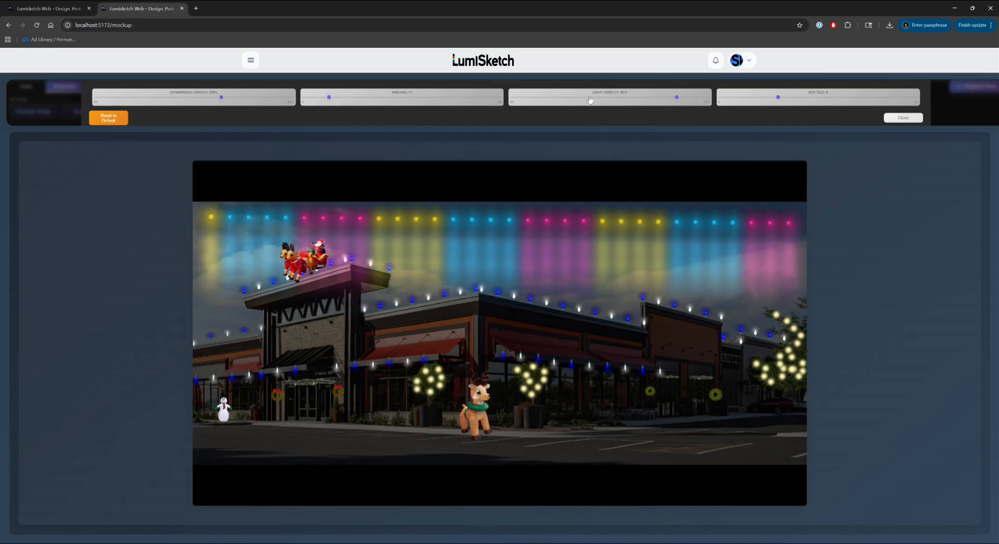
{"action": "left_click_drag", "start_coordinate": [677, 98], "coordinate": [629, 107]}
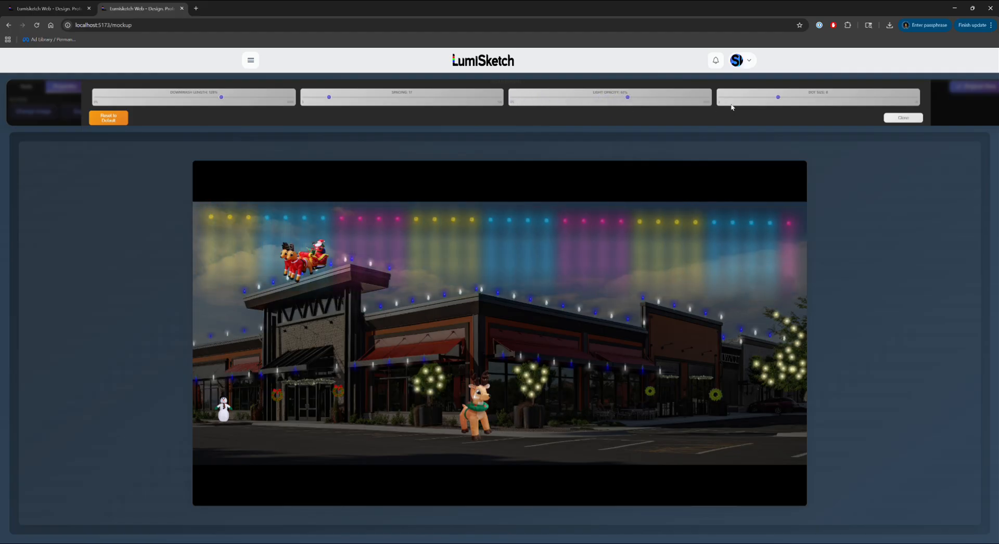
{"action": "left_click_drag", "start_coordinate": [779, 98], "coordinate": [790, 100]}
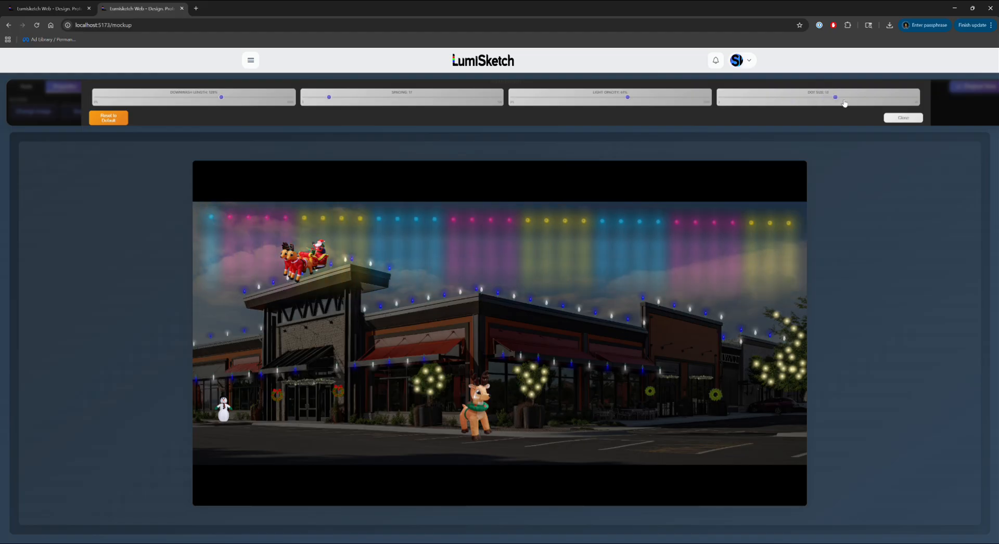
{"action": "left_click", "coordinate": [903, 118]}
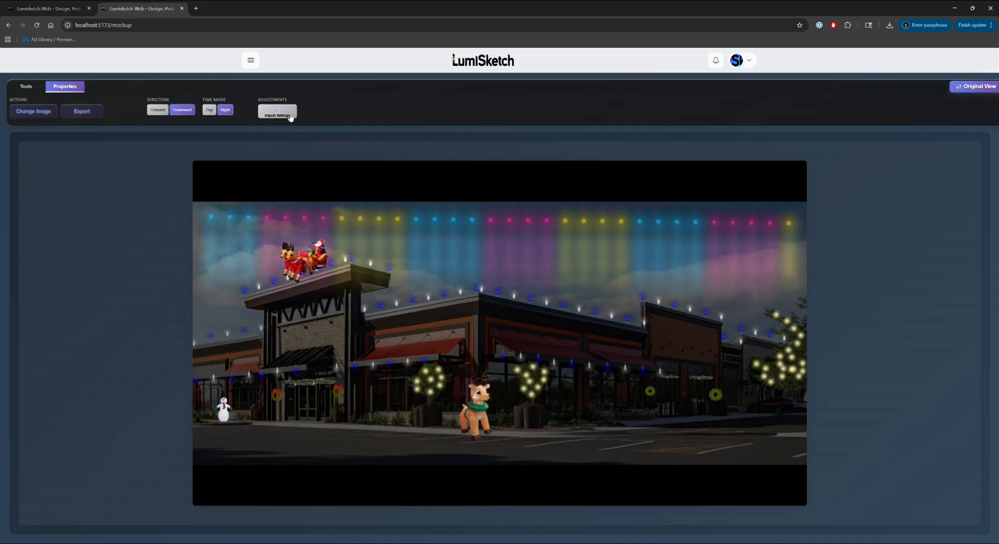
- Switch the mockup tool back to its original layout and look through the sections of the settings page
{"action": "left_click", "coordinate": [969, 90]}
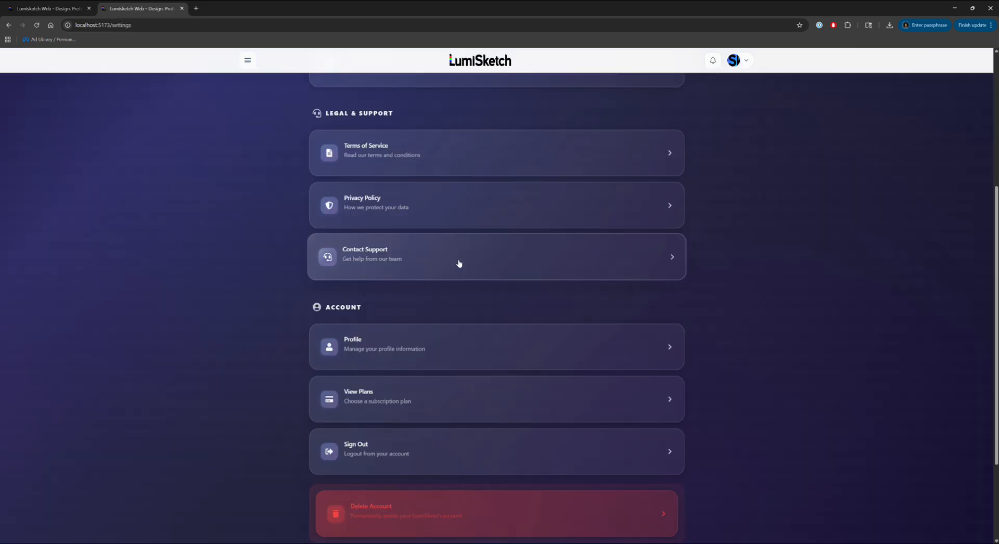
{"action": "scroll", "coordinate": [479, 292], "scroll_direction": "up", "scroll_amount": 4}
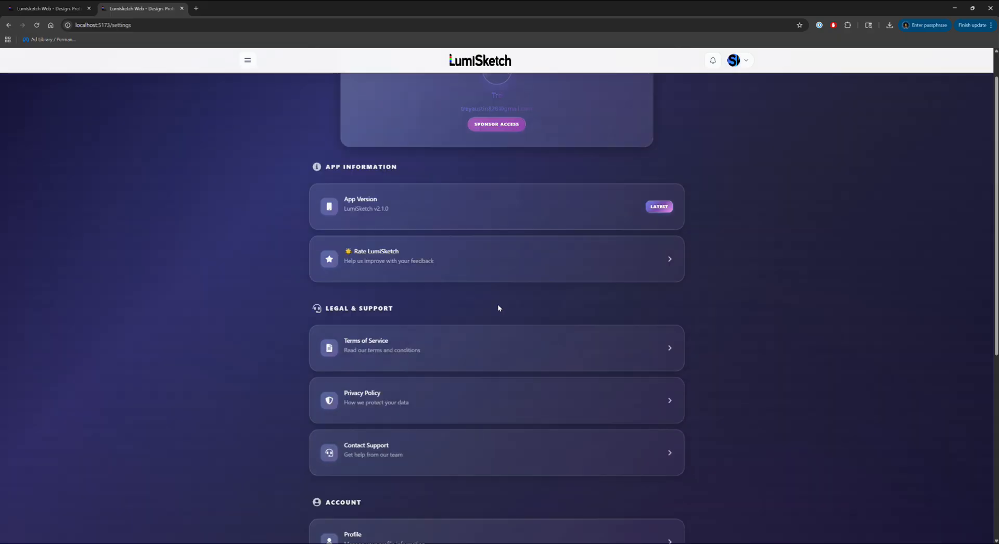
{"action": "scroll", "coordinate": [462, 236], "scroll_direction": "up", "scroll_amount": 1}
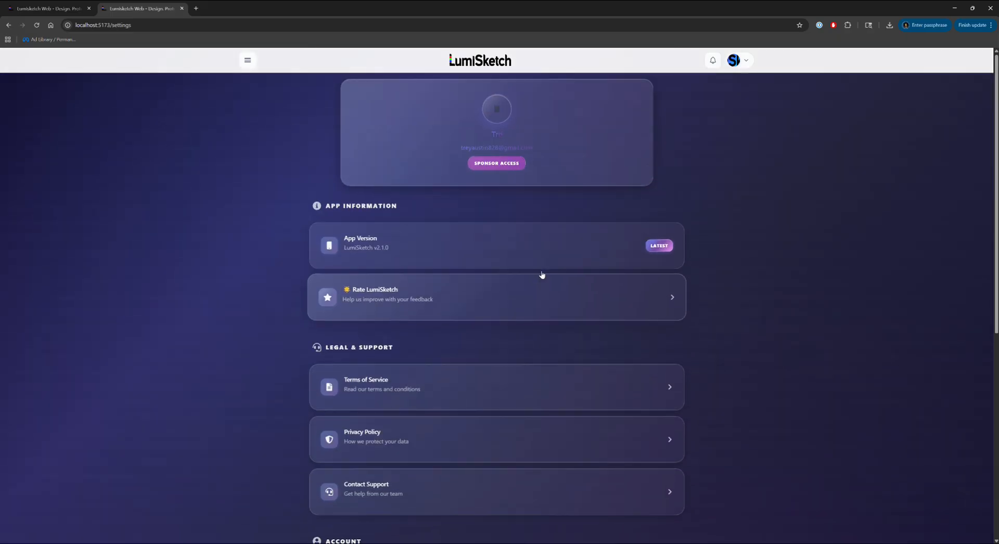